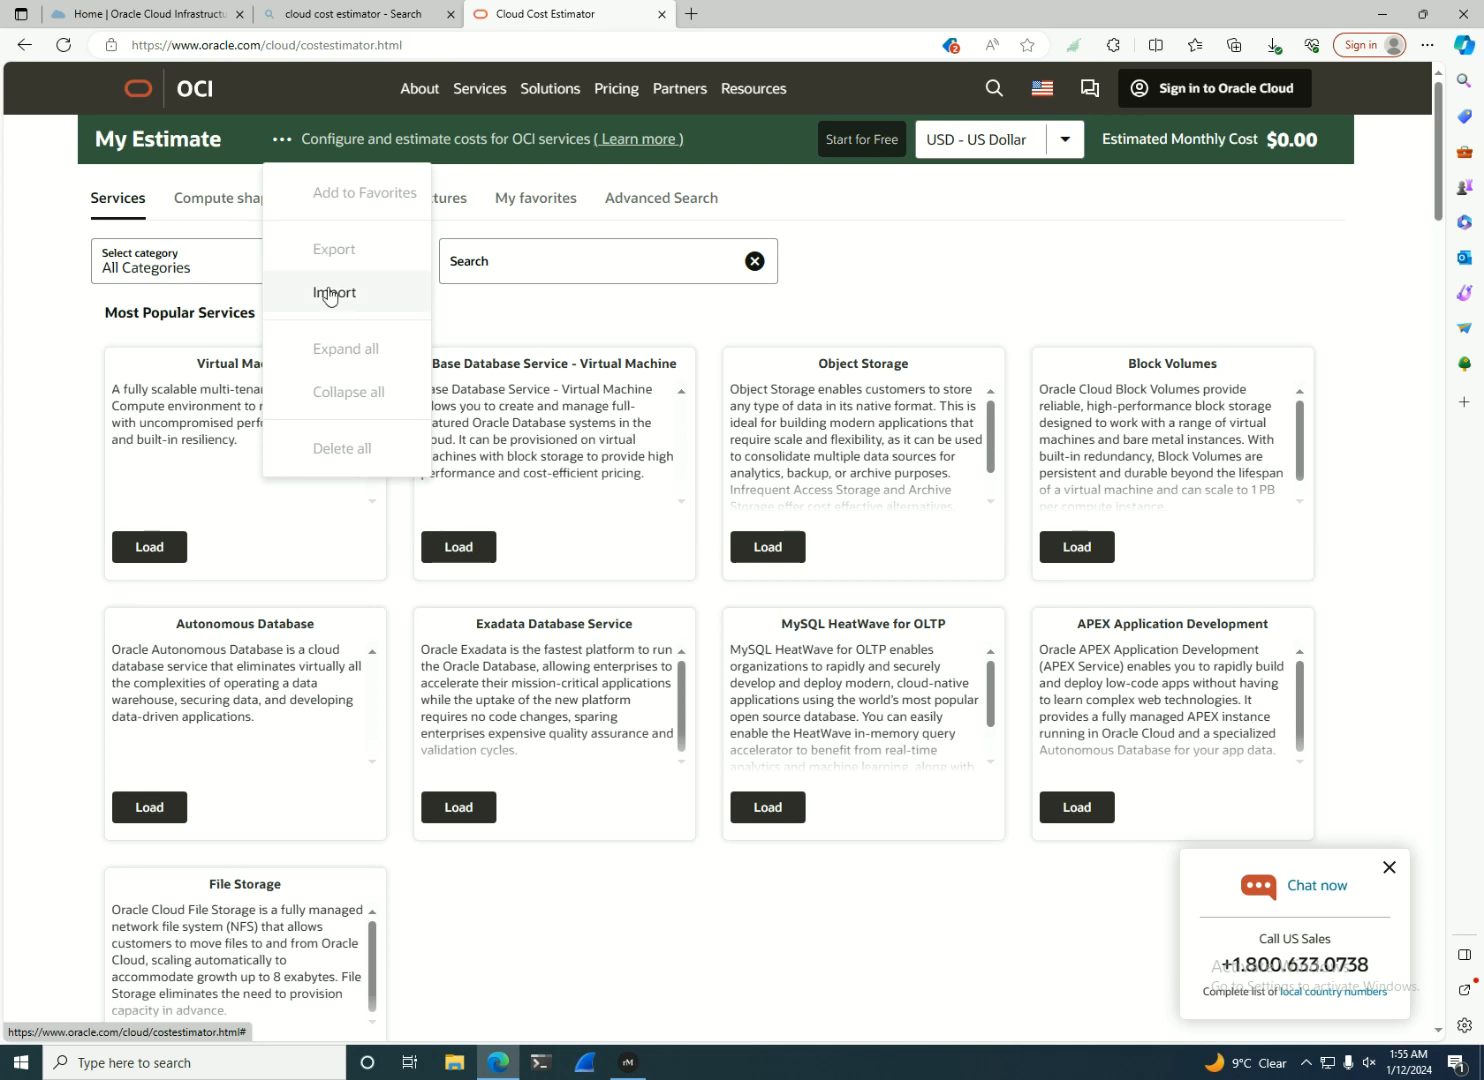
Import the saved estimate file "My Estimate 1-12-2024, 1_07_47 AM.json" from Downloads into the cost estimator.
click(327, 290)
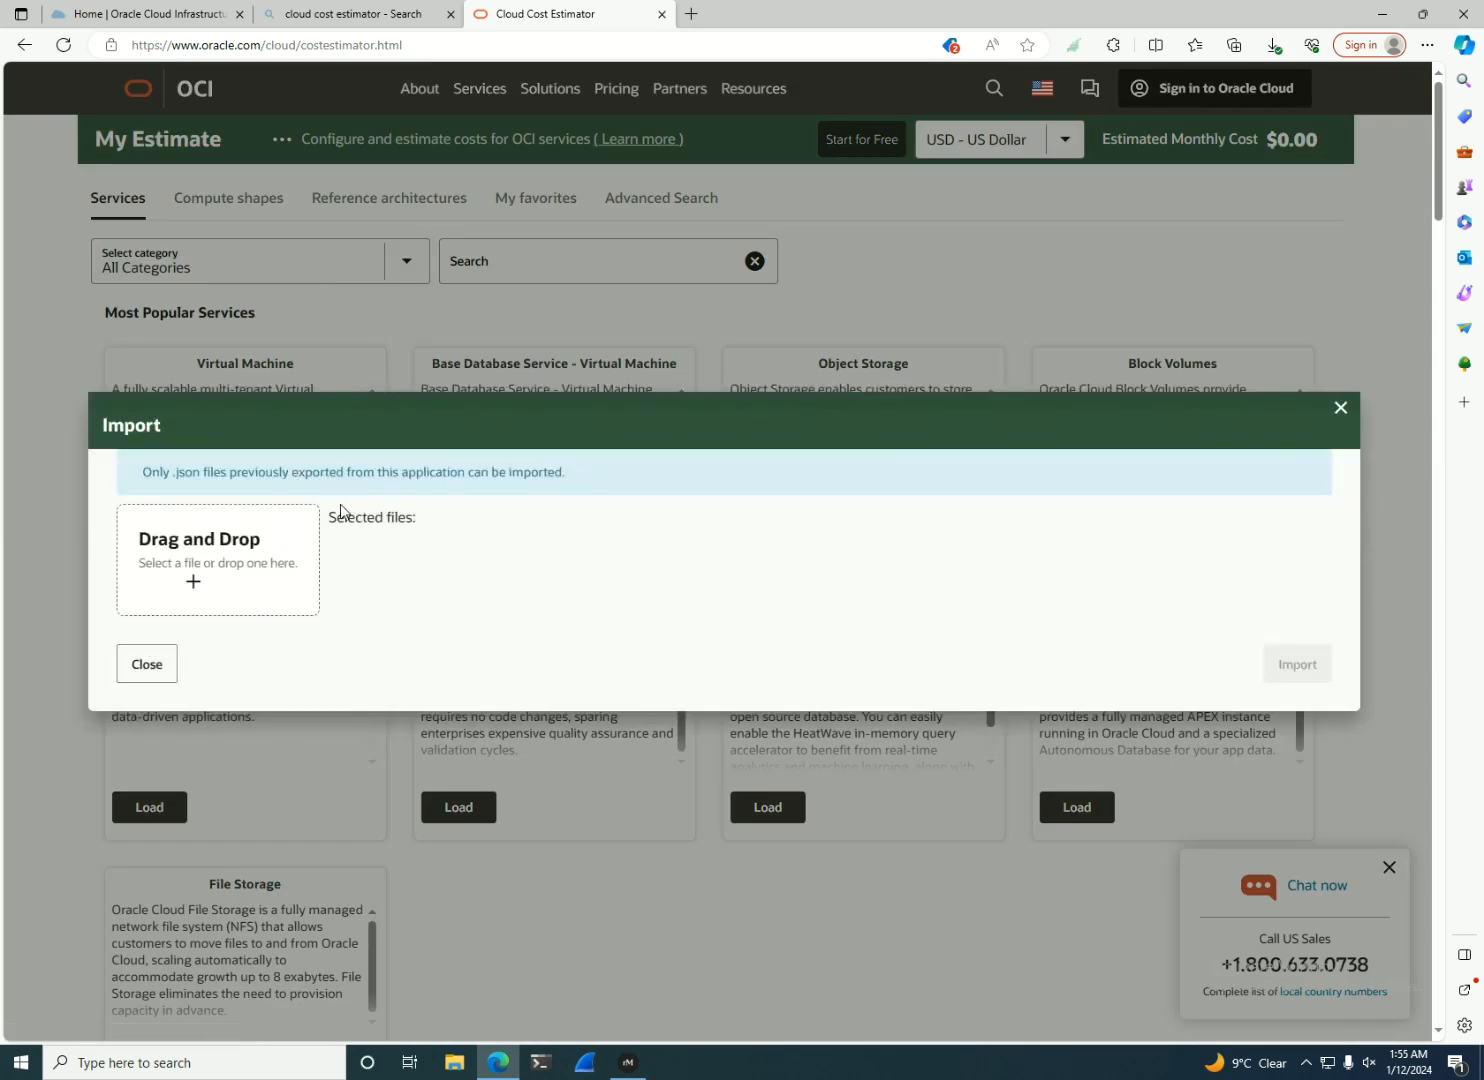
click(245, 565)
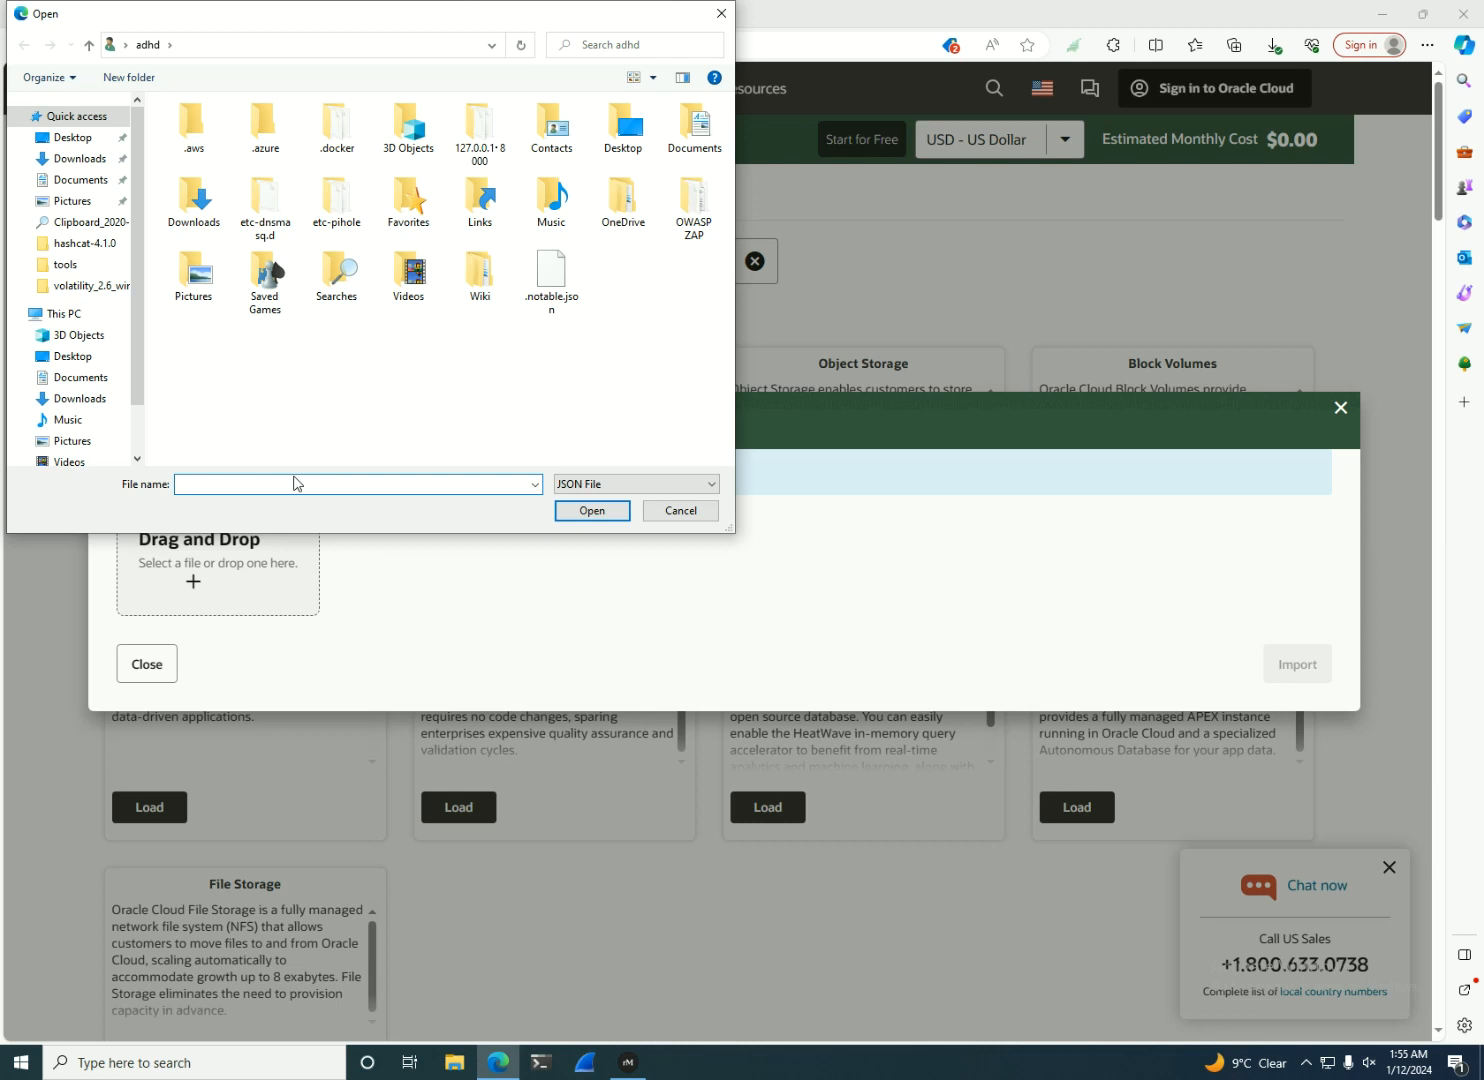
click(76, 158)
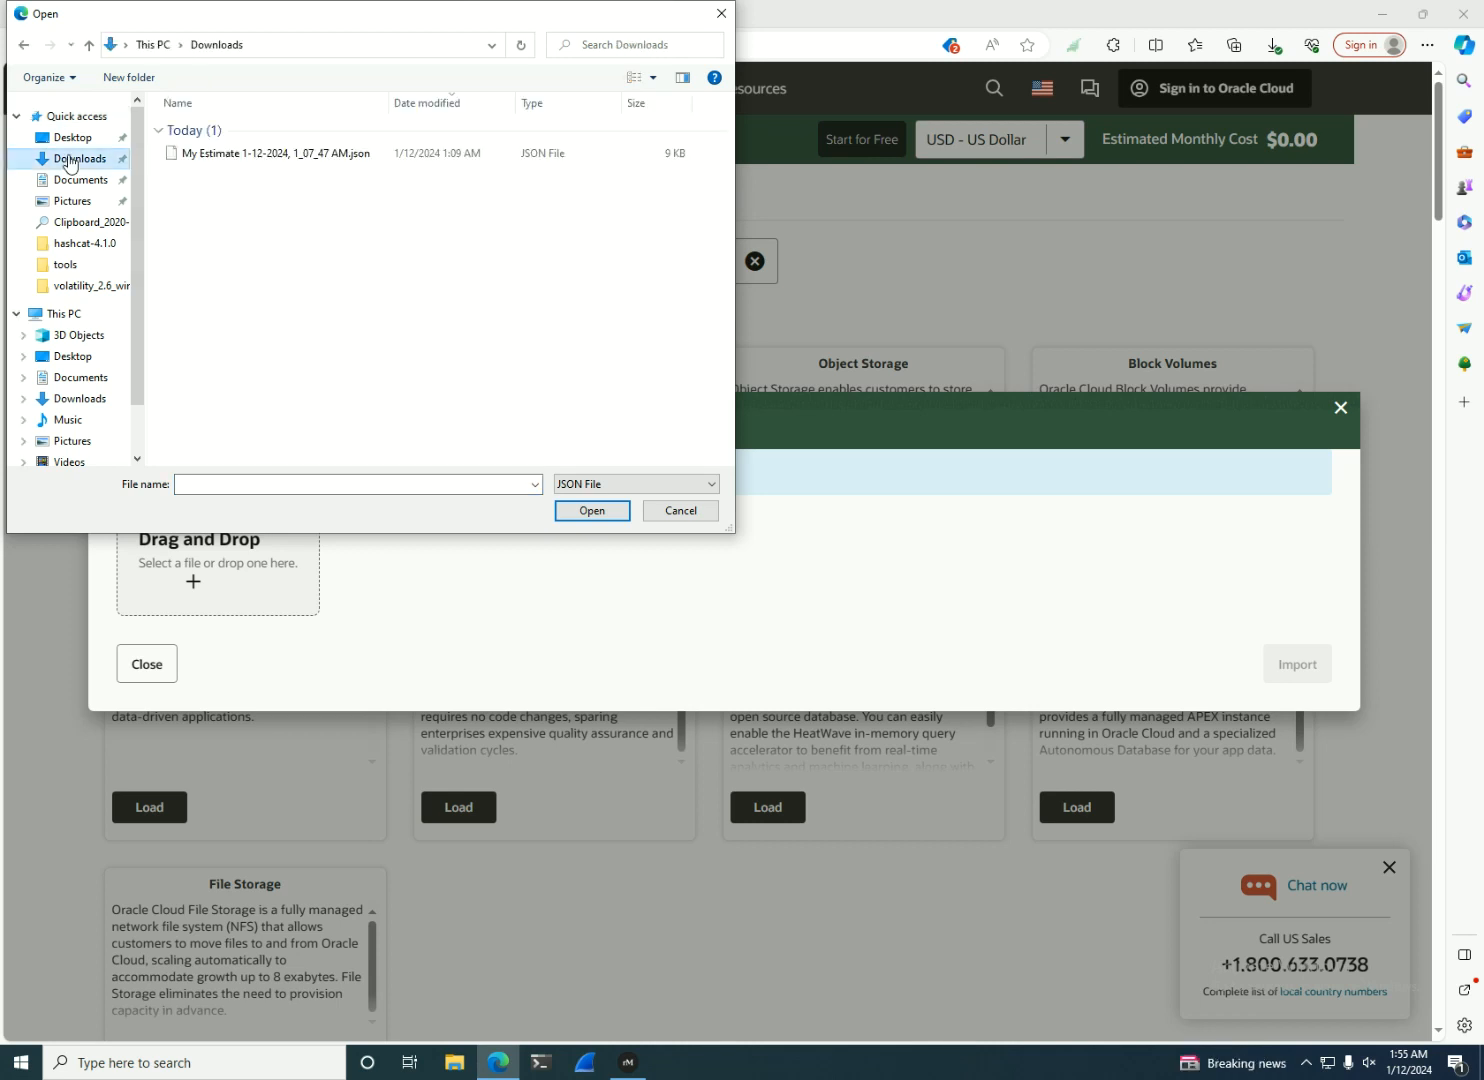
double_click(254, 155)
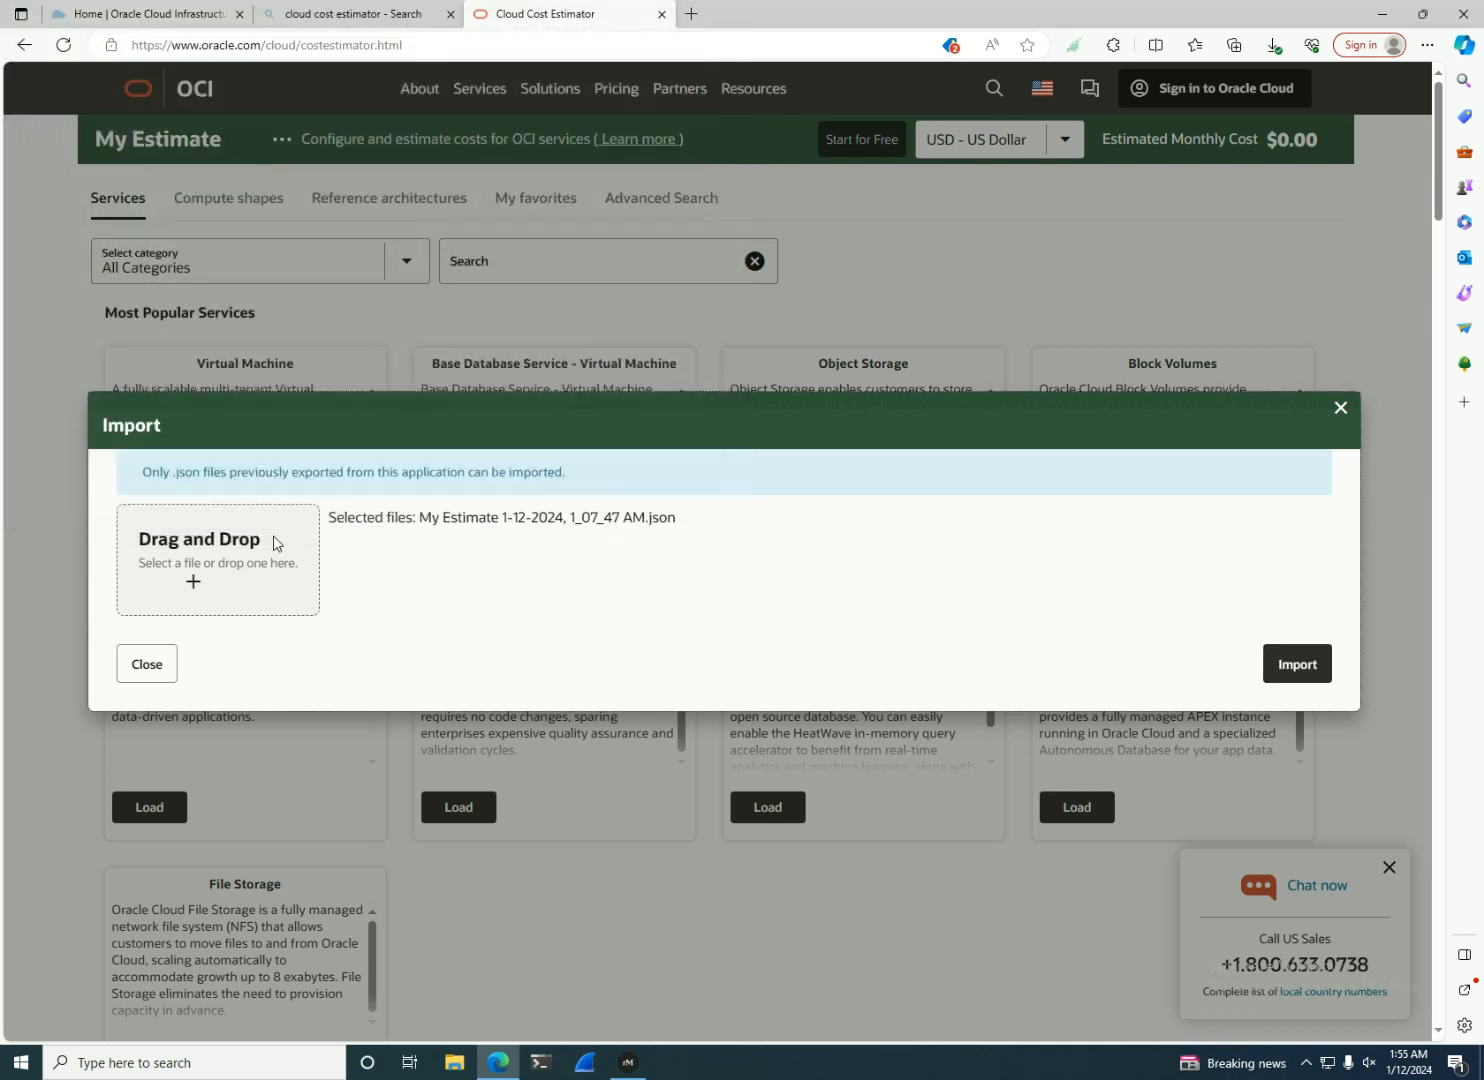
click(1288, 670)
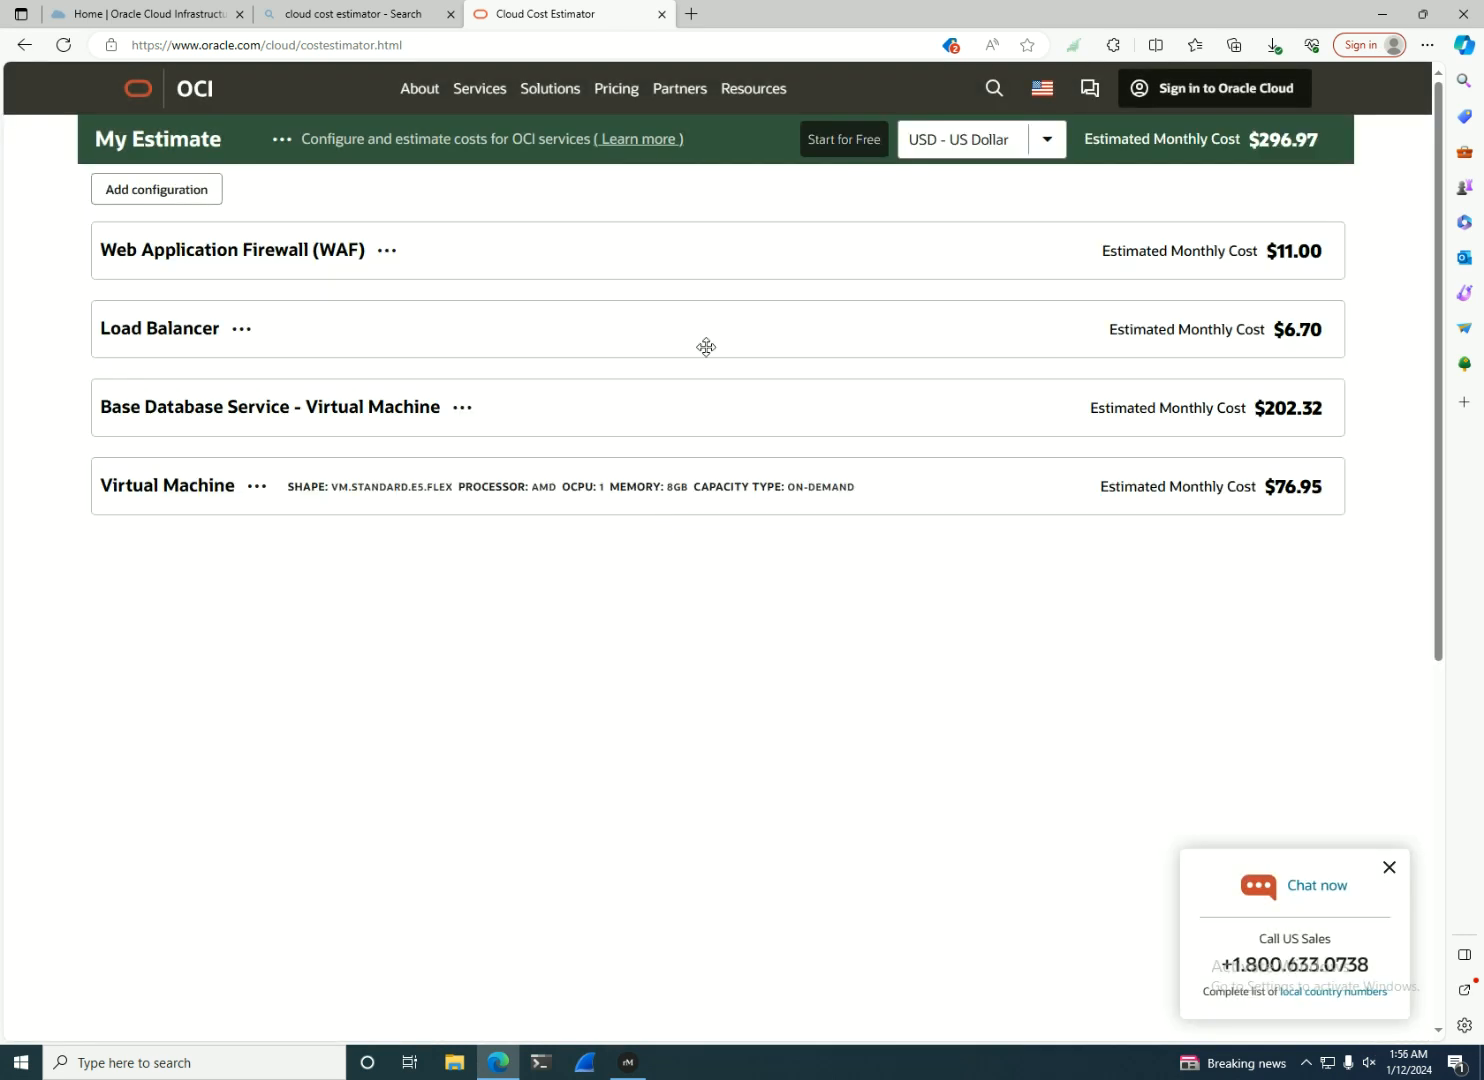
Add an Autonomous Database configuration to the estimate with License Included as its license type.
click(197, 200)
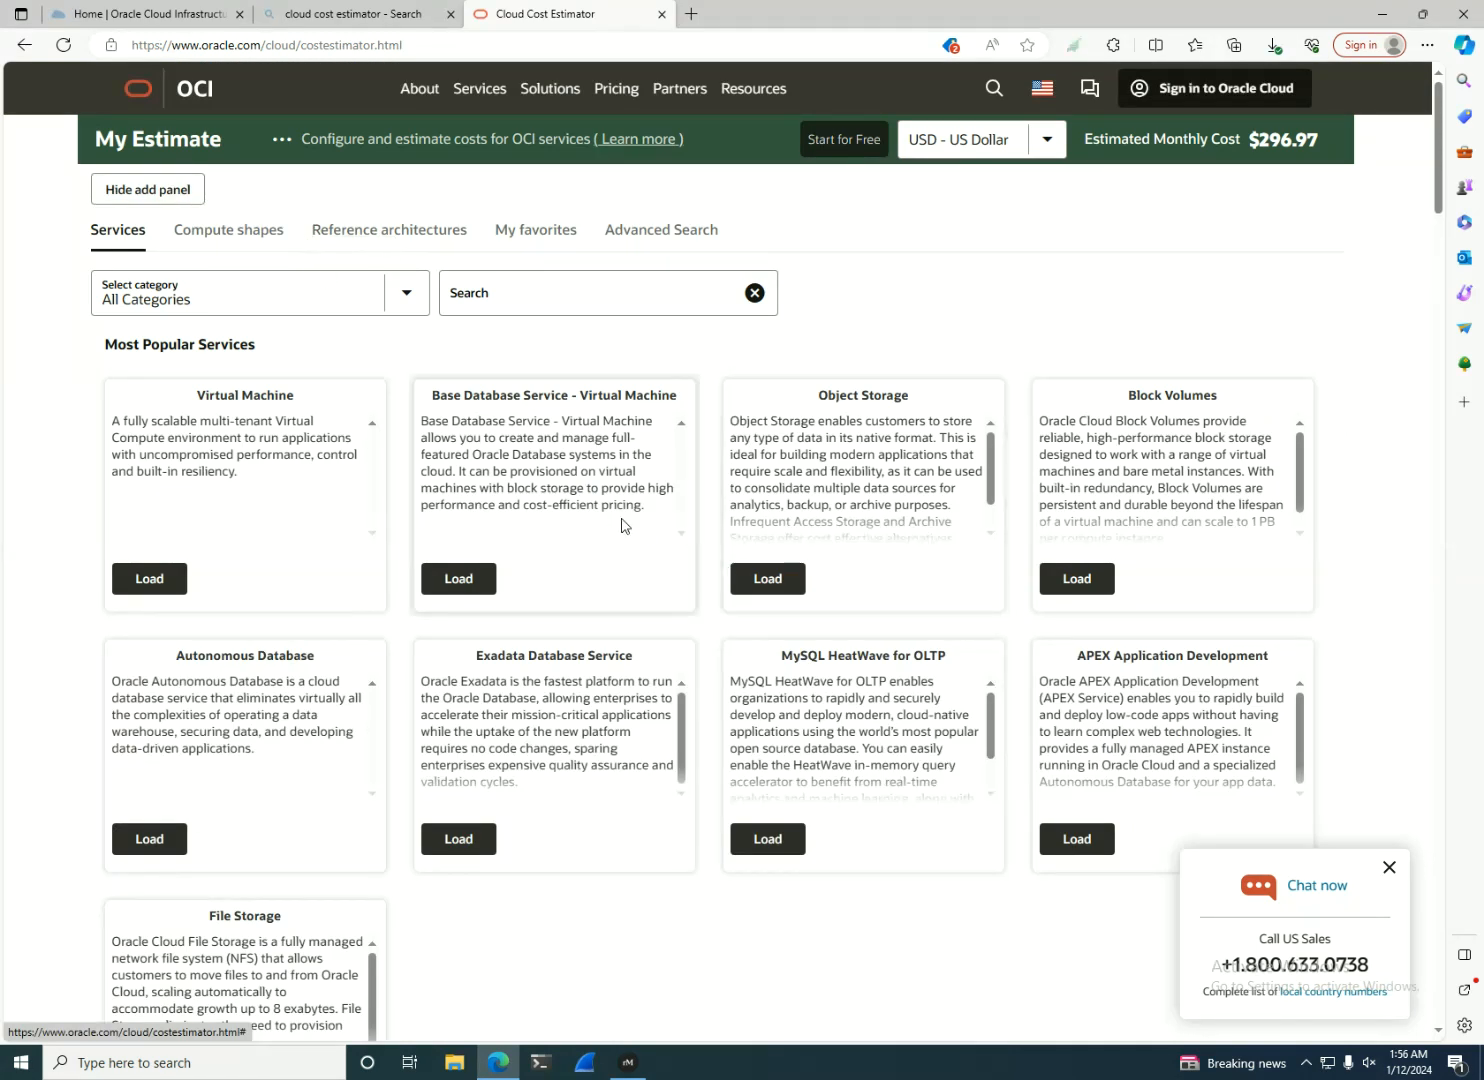
scroll(621, 525, down, 2)
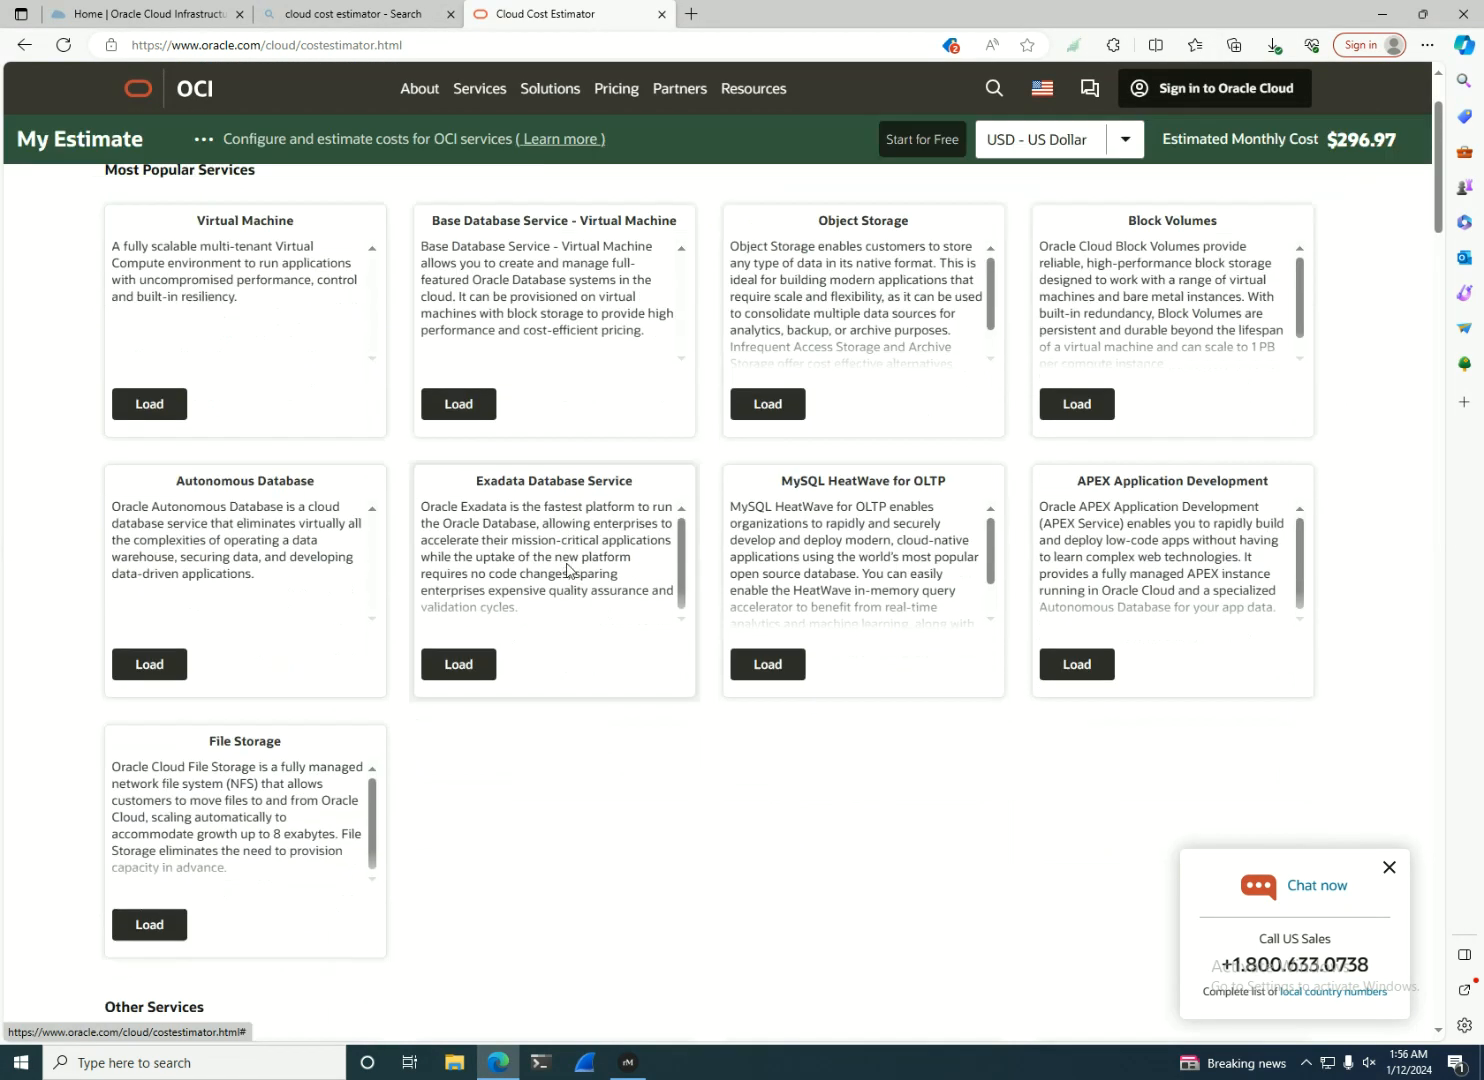
click(137, 670)
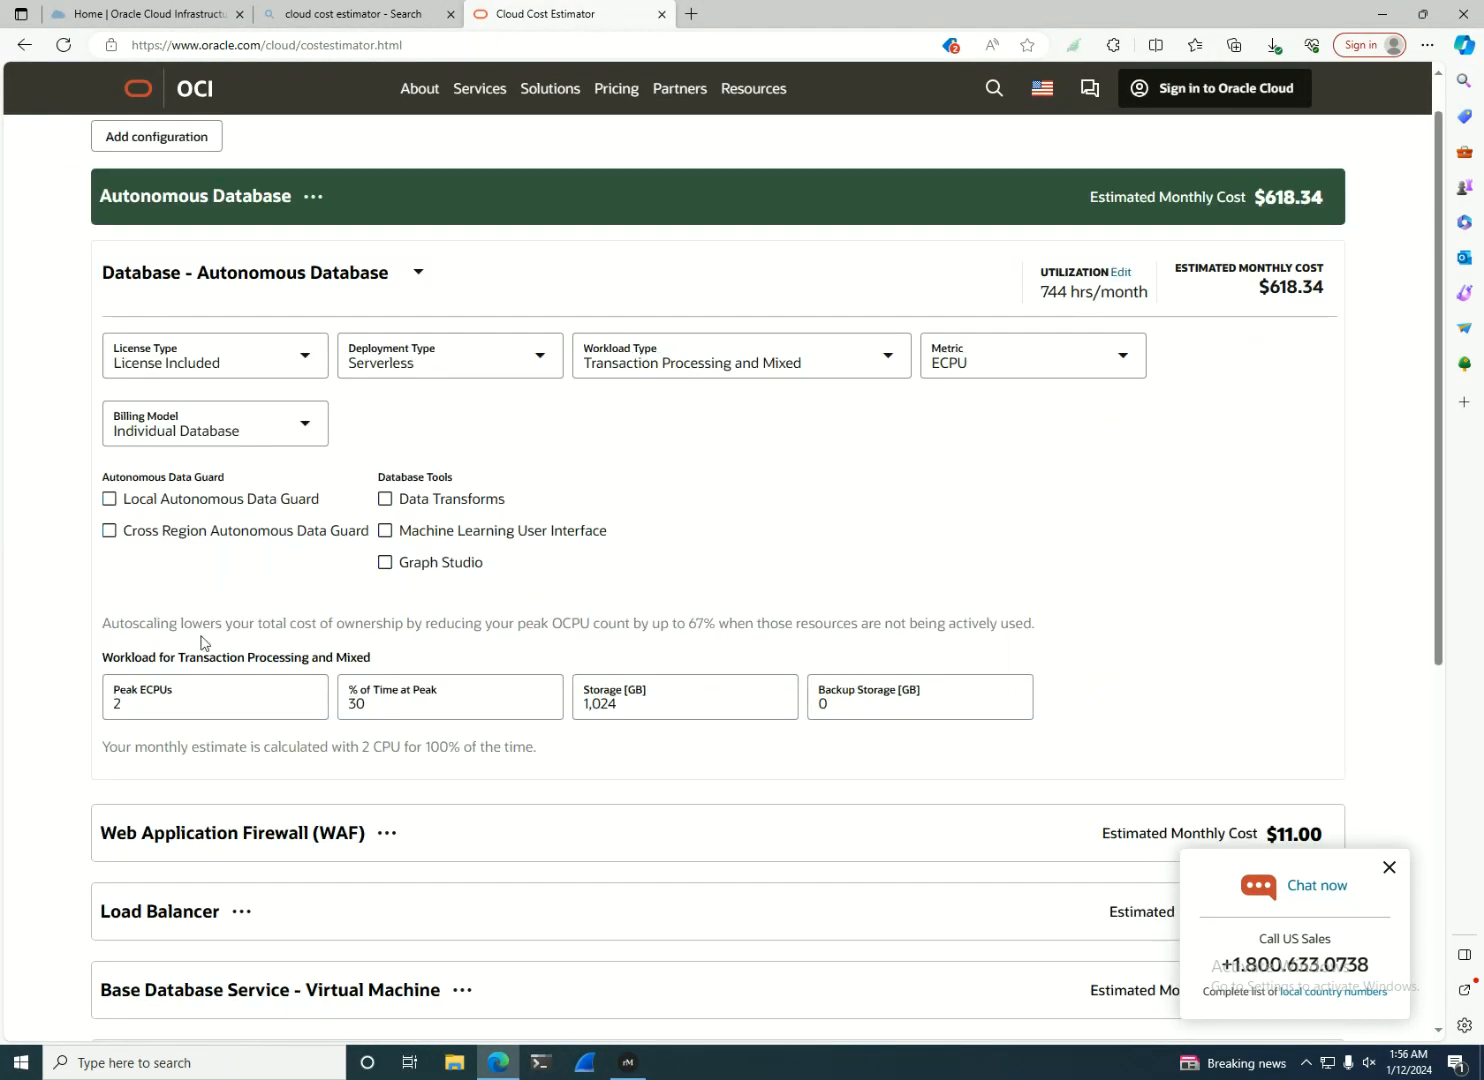
click(274, 362)
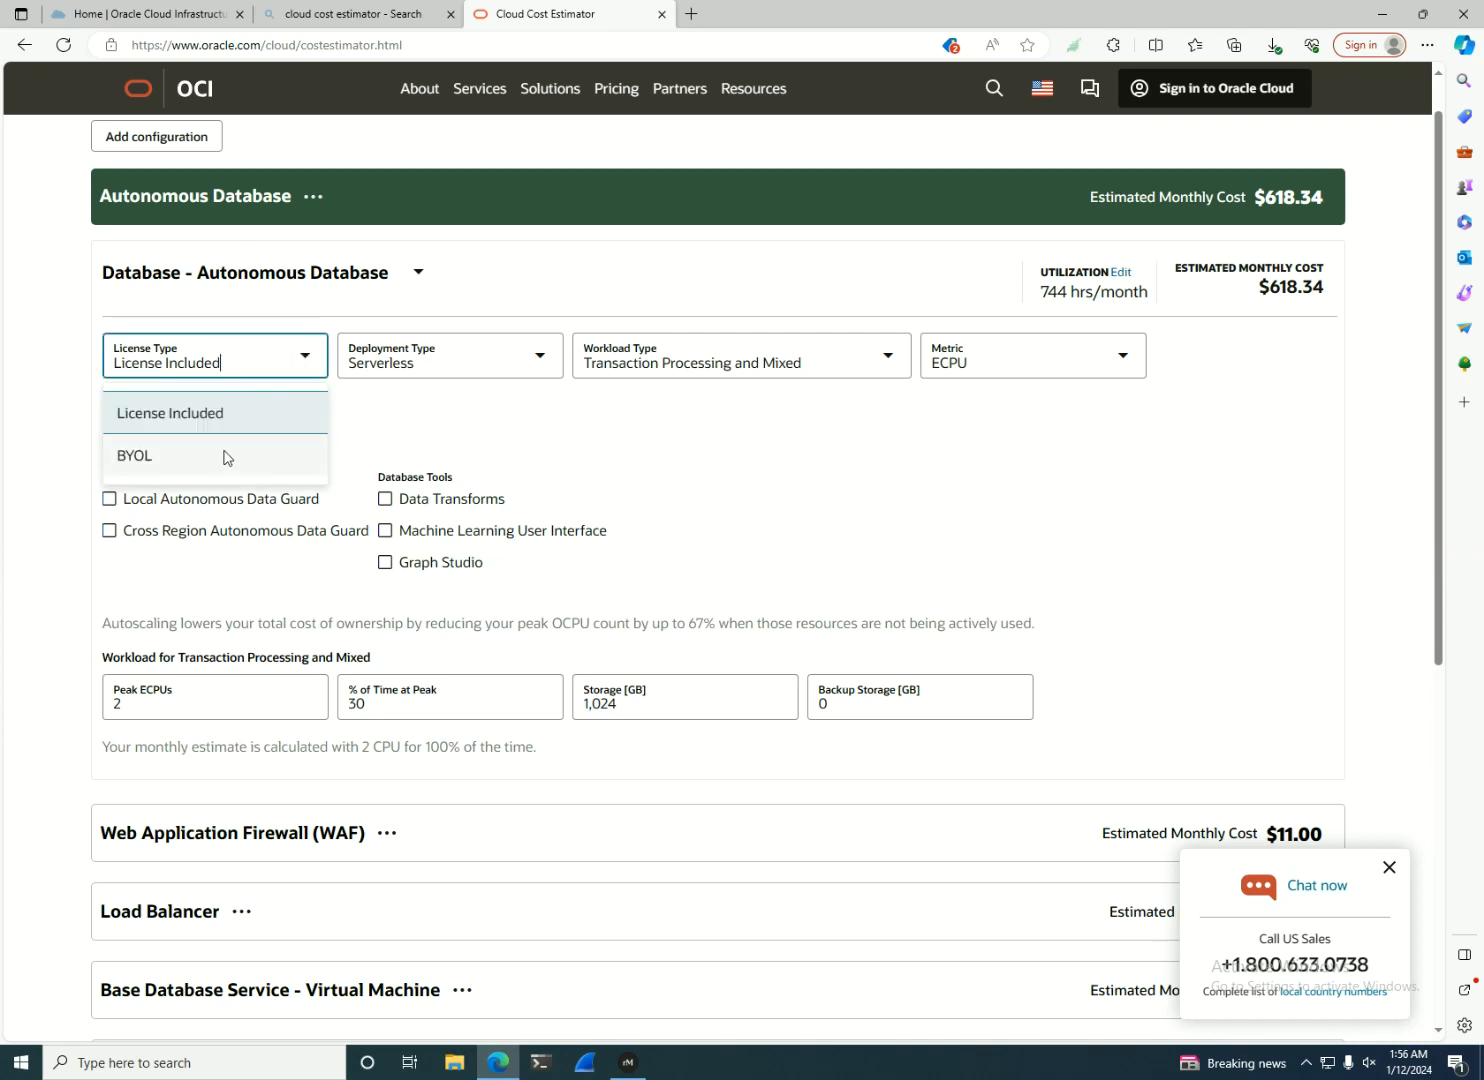
click(238, 418)
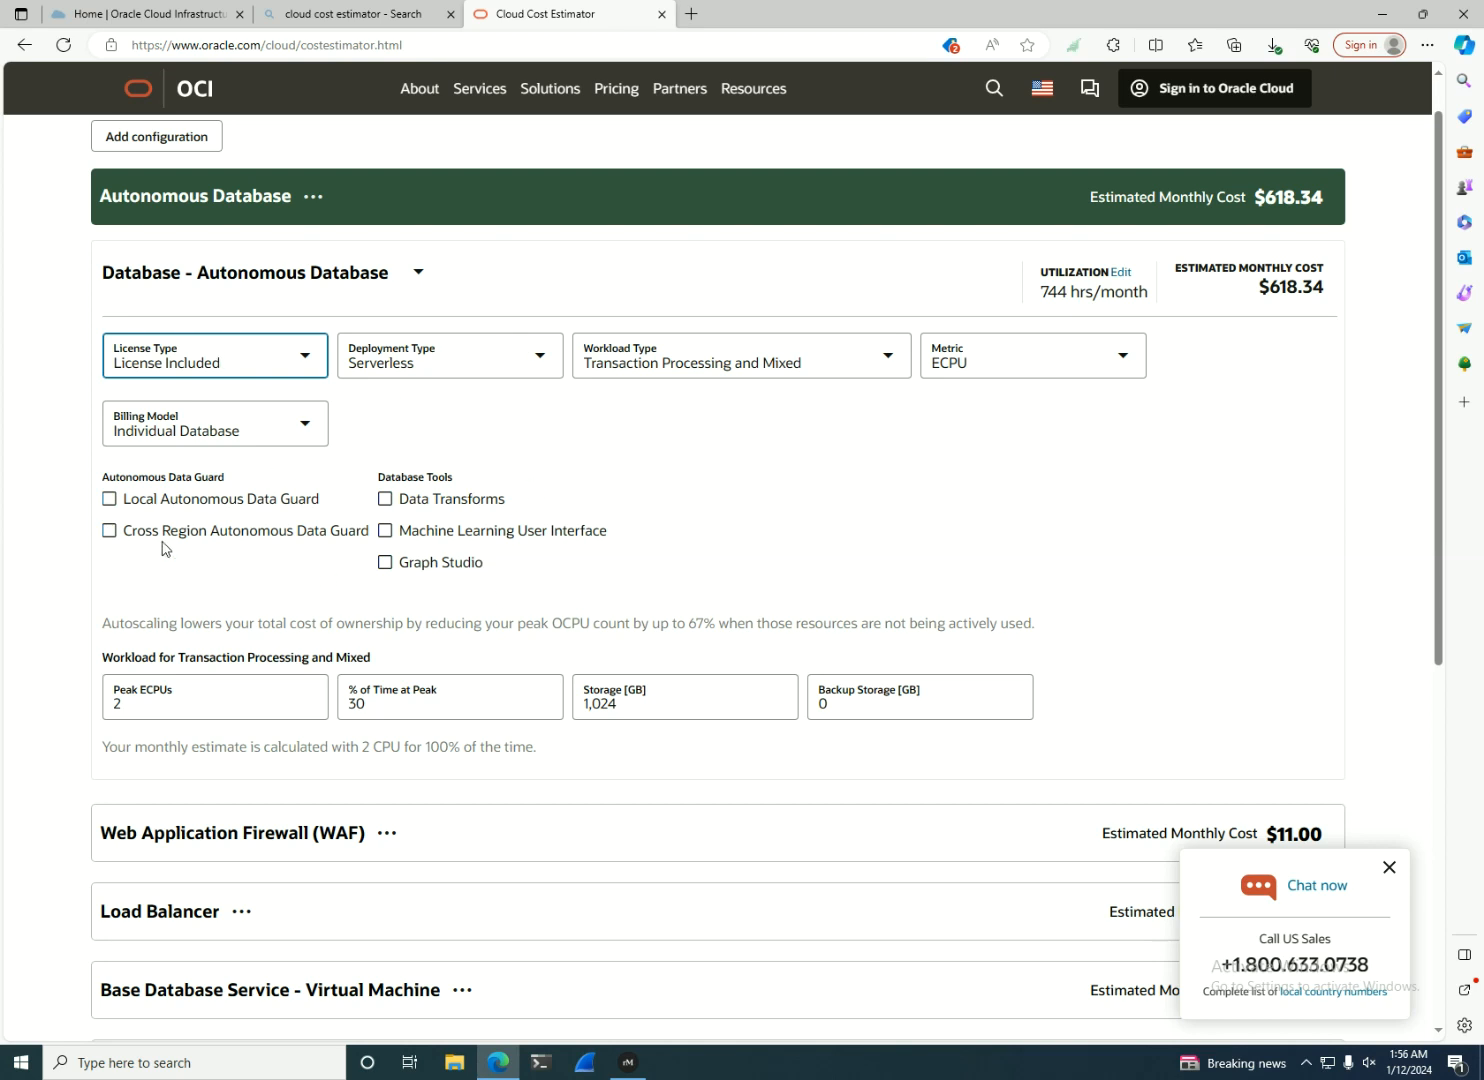
Try the Dedicated deployment type for the Autonomous Database and return it to Serverless.
click(493, 349)
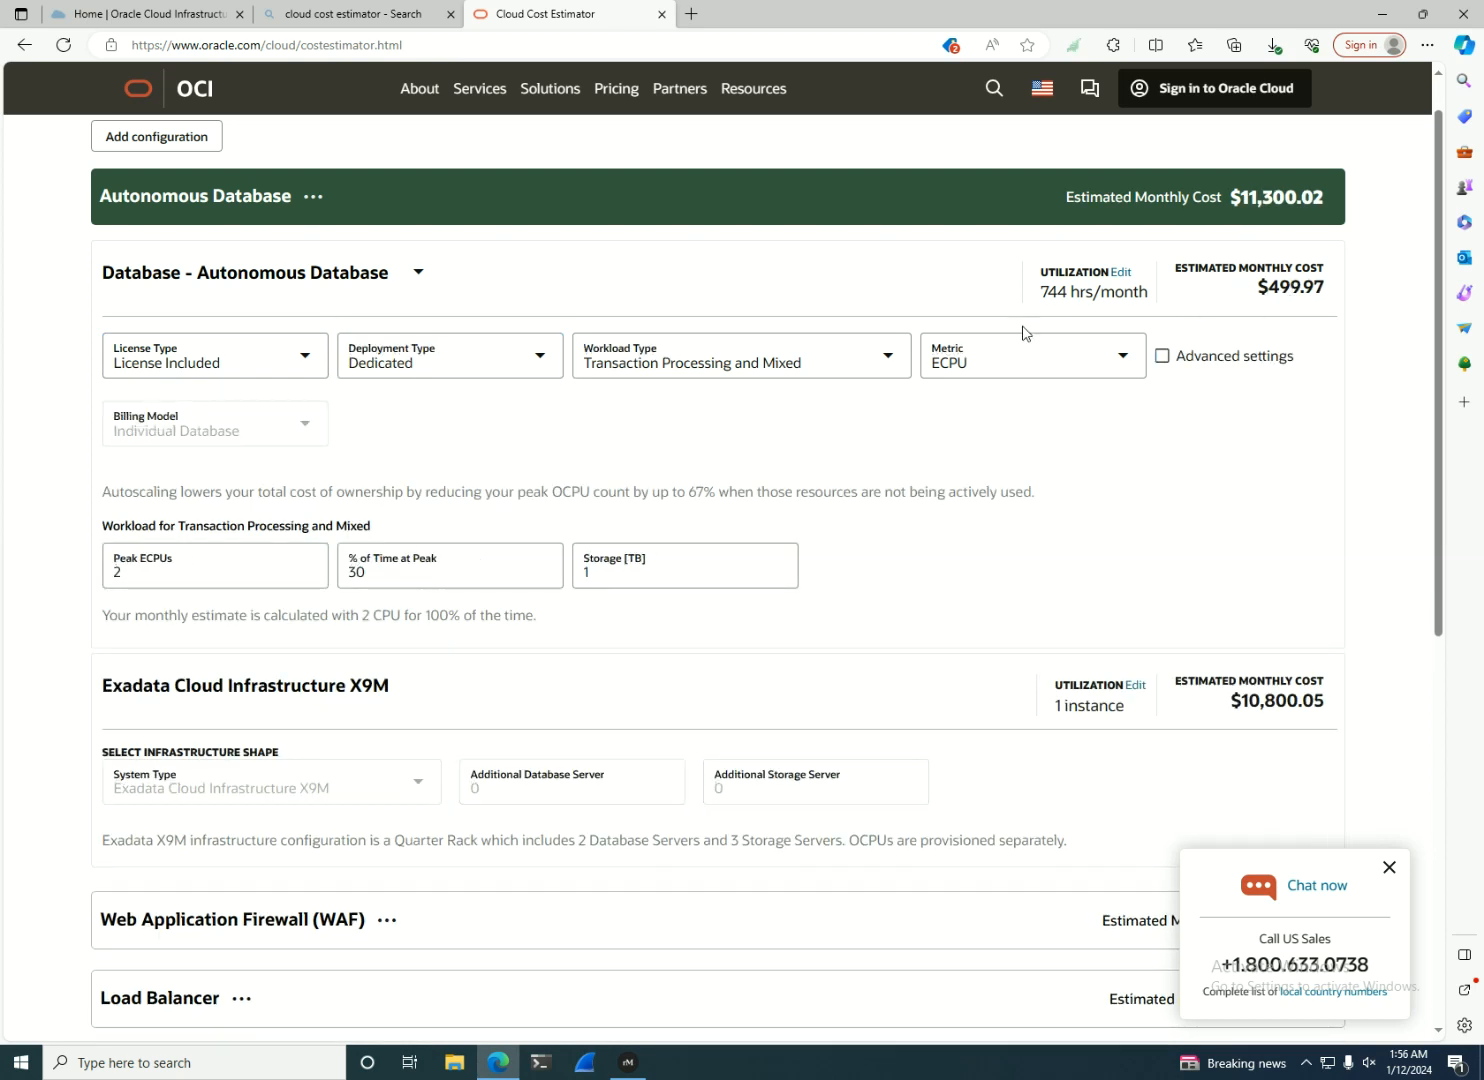
click(440, 358)
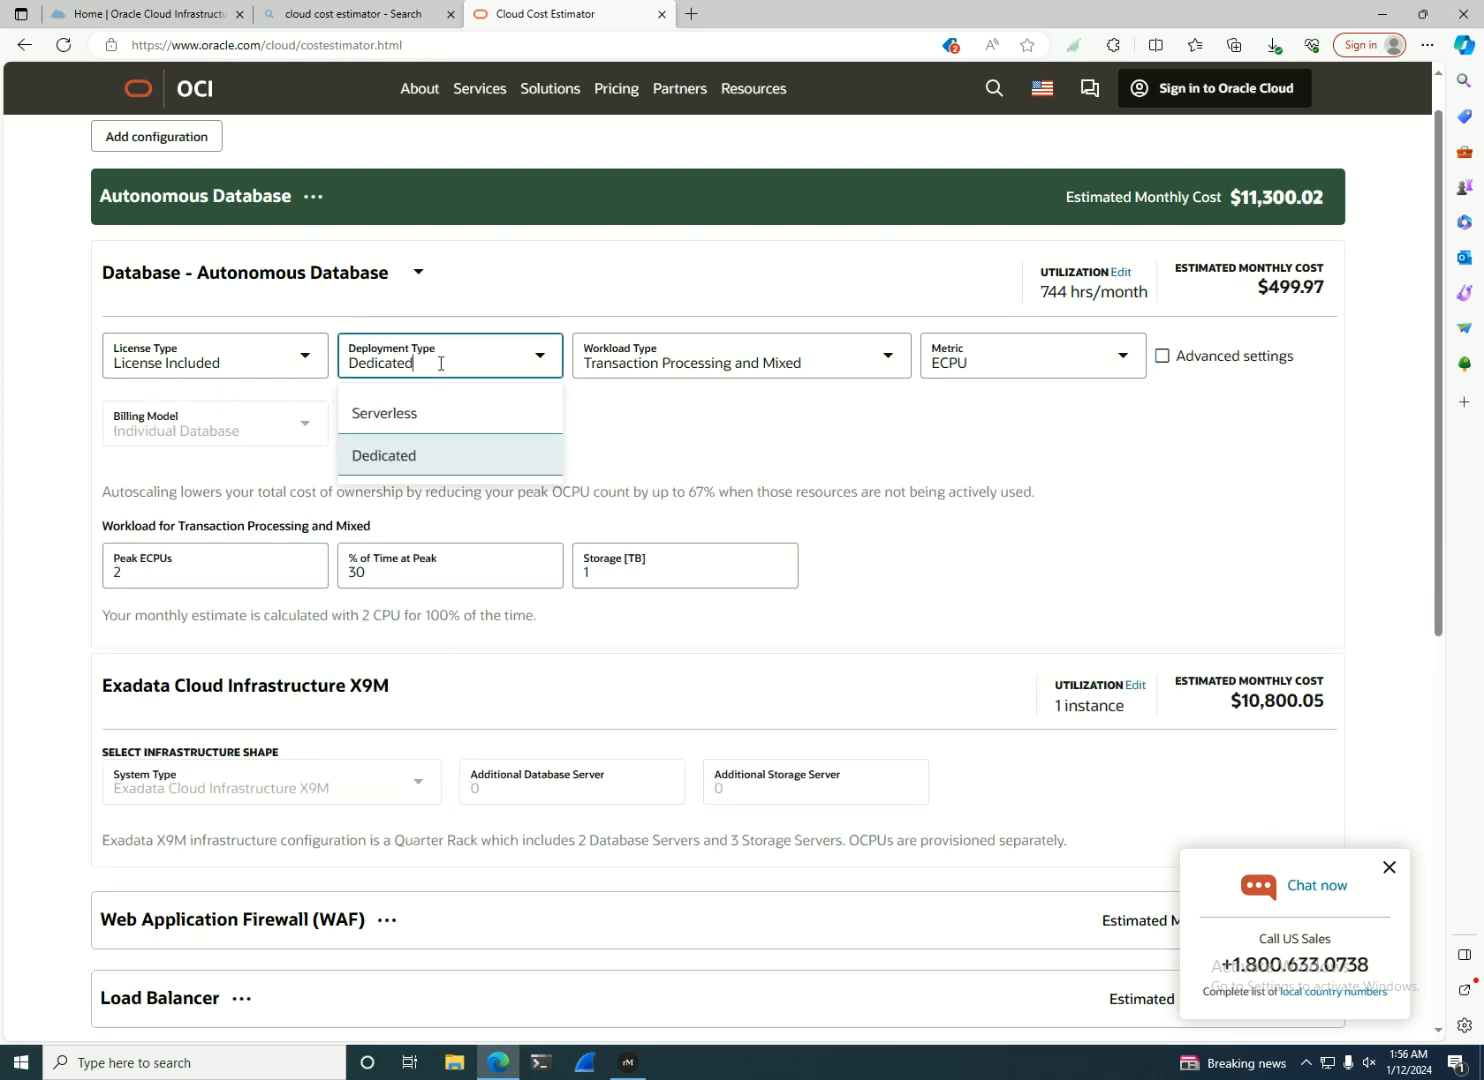
click(444, 411)
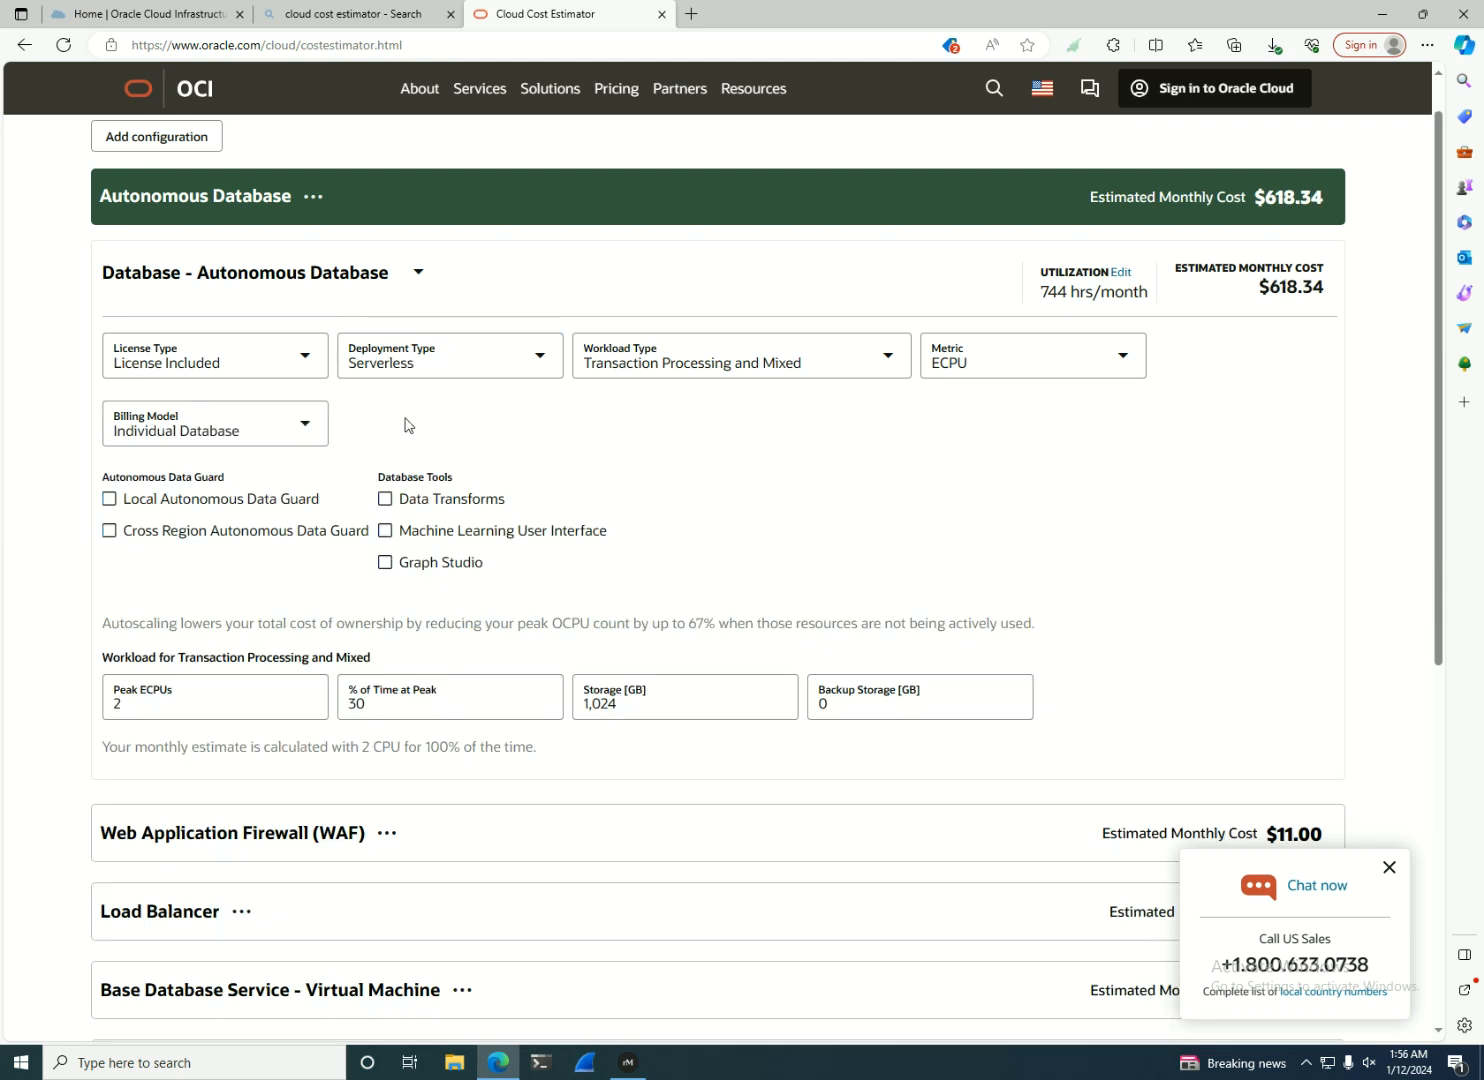
Review the Autonomous Database's workload type and metric options, keeping ECPU as the metric.
click(753, 355)
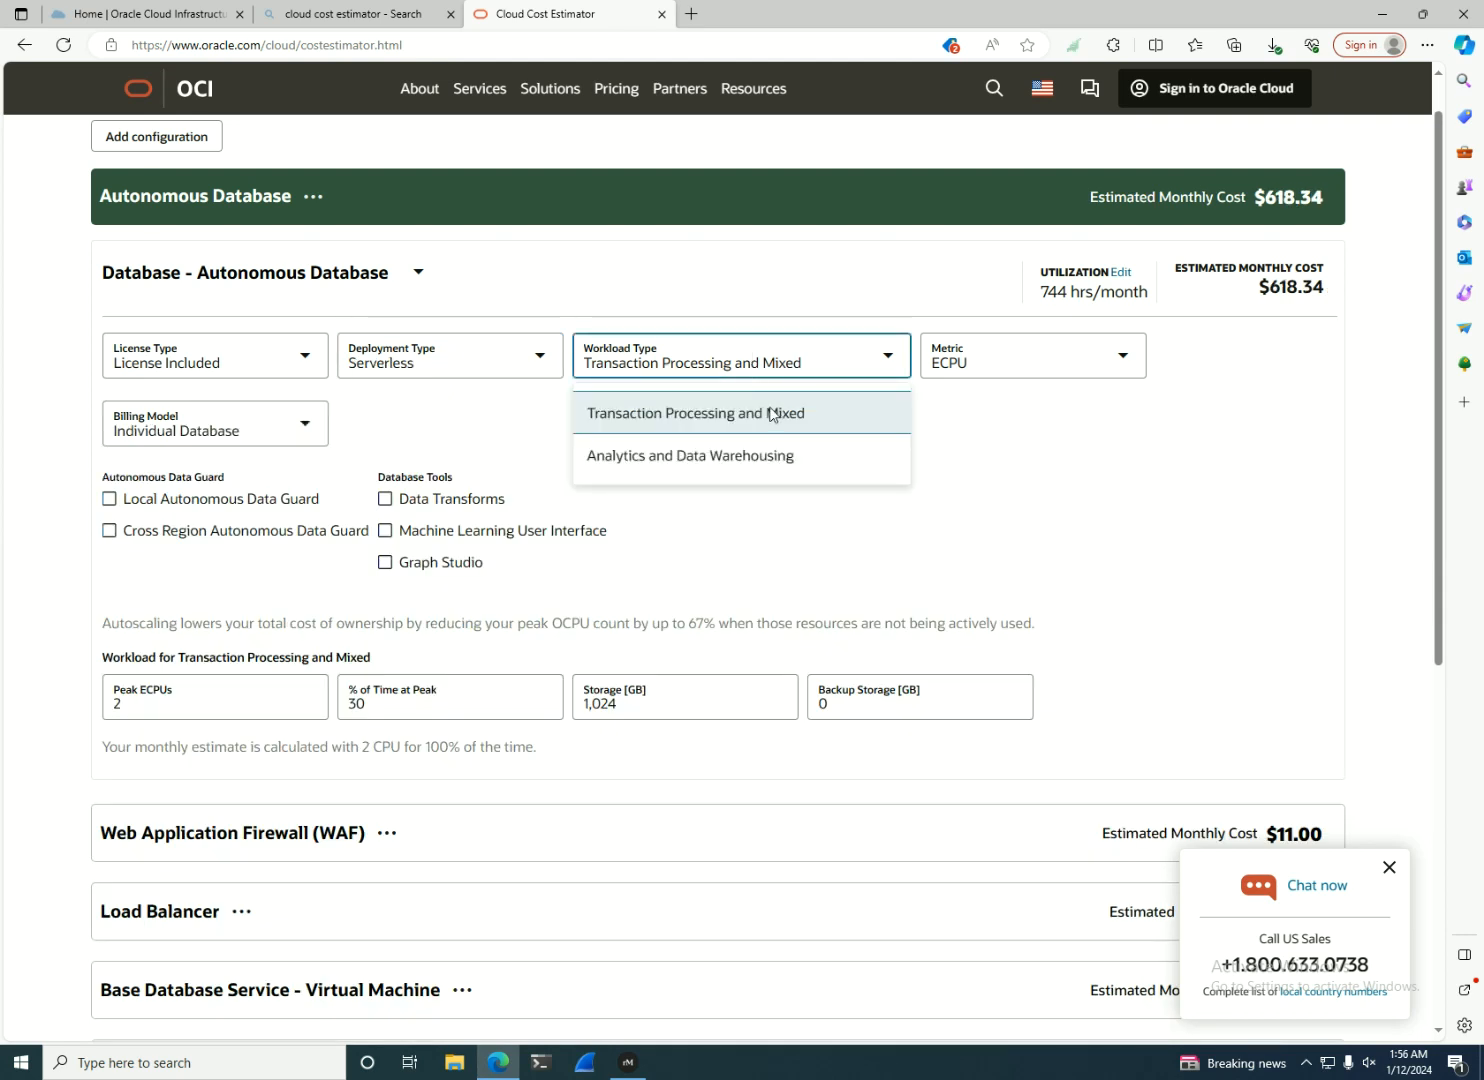
click(1063, 358)
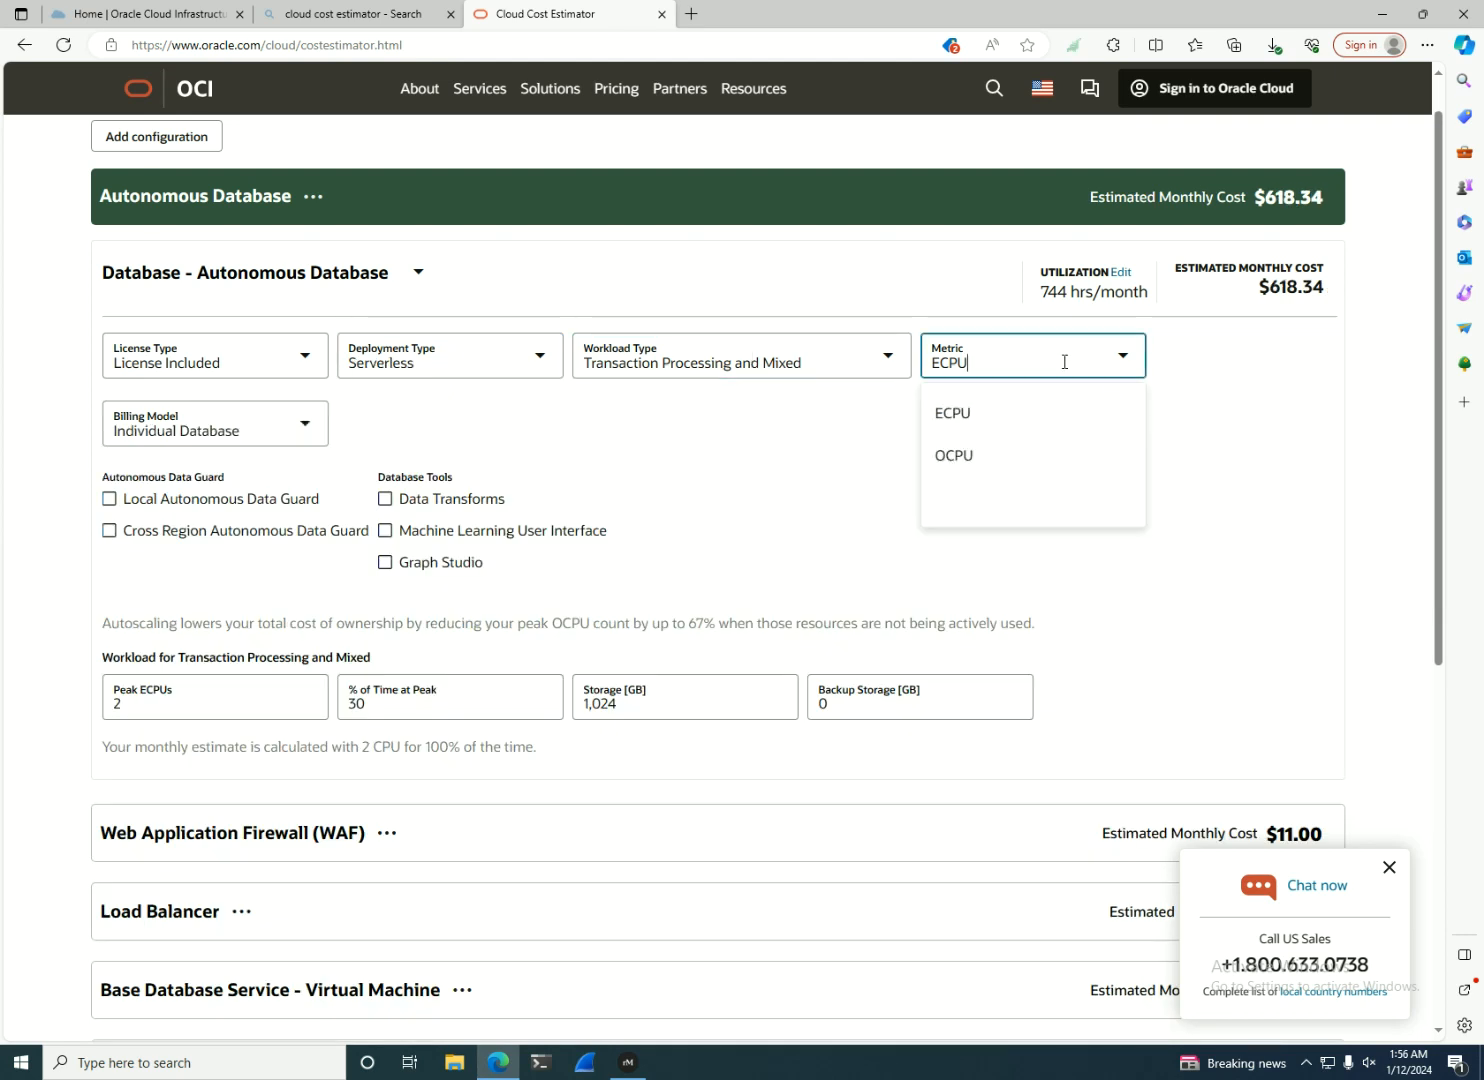
click(963, 415)
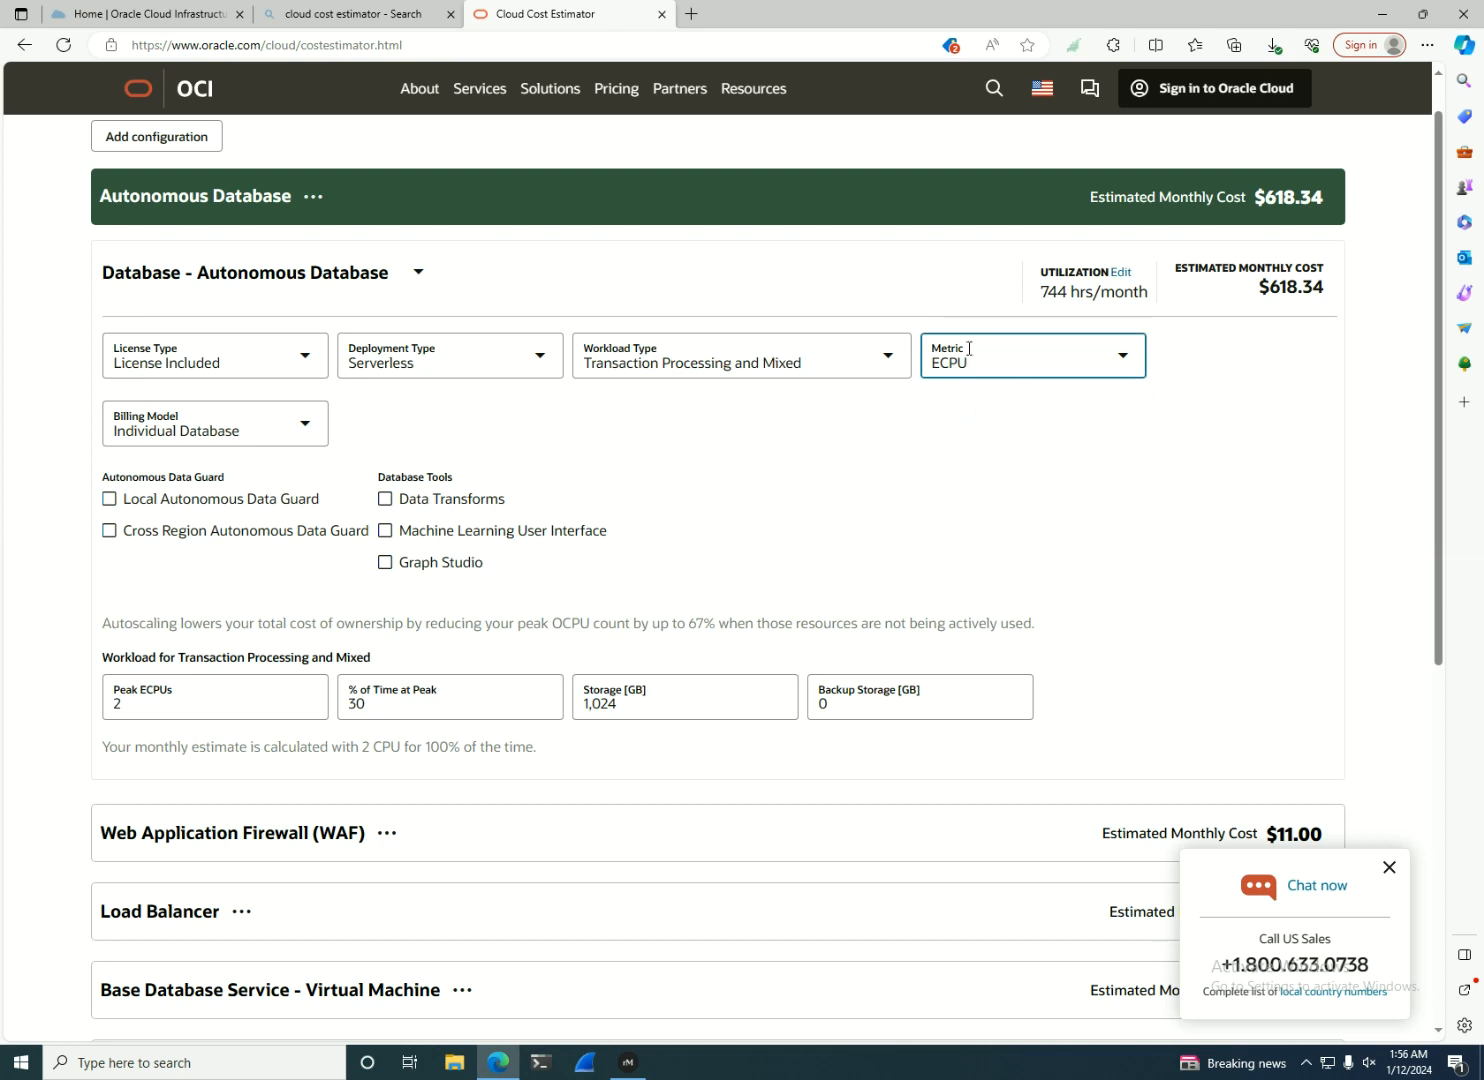
click(1146, 433)
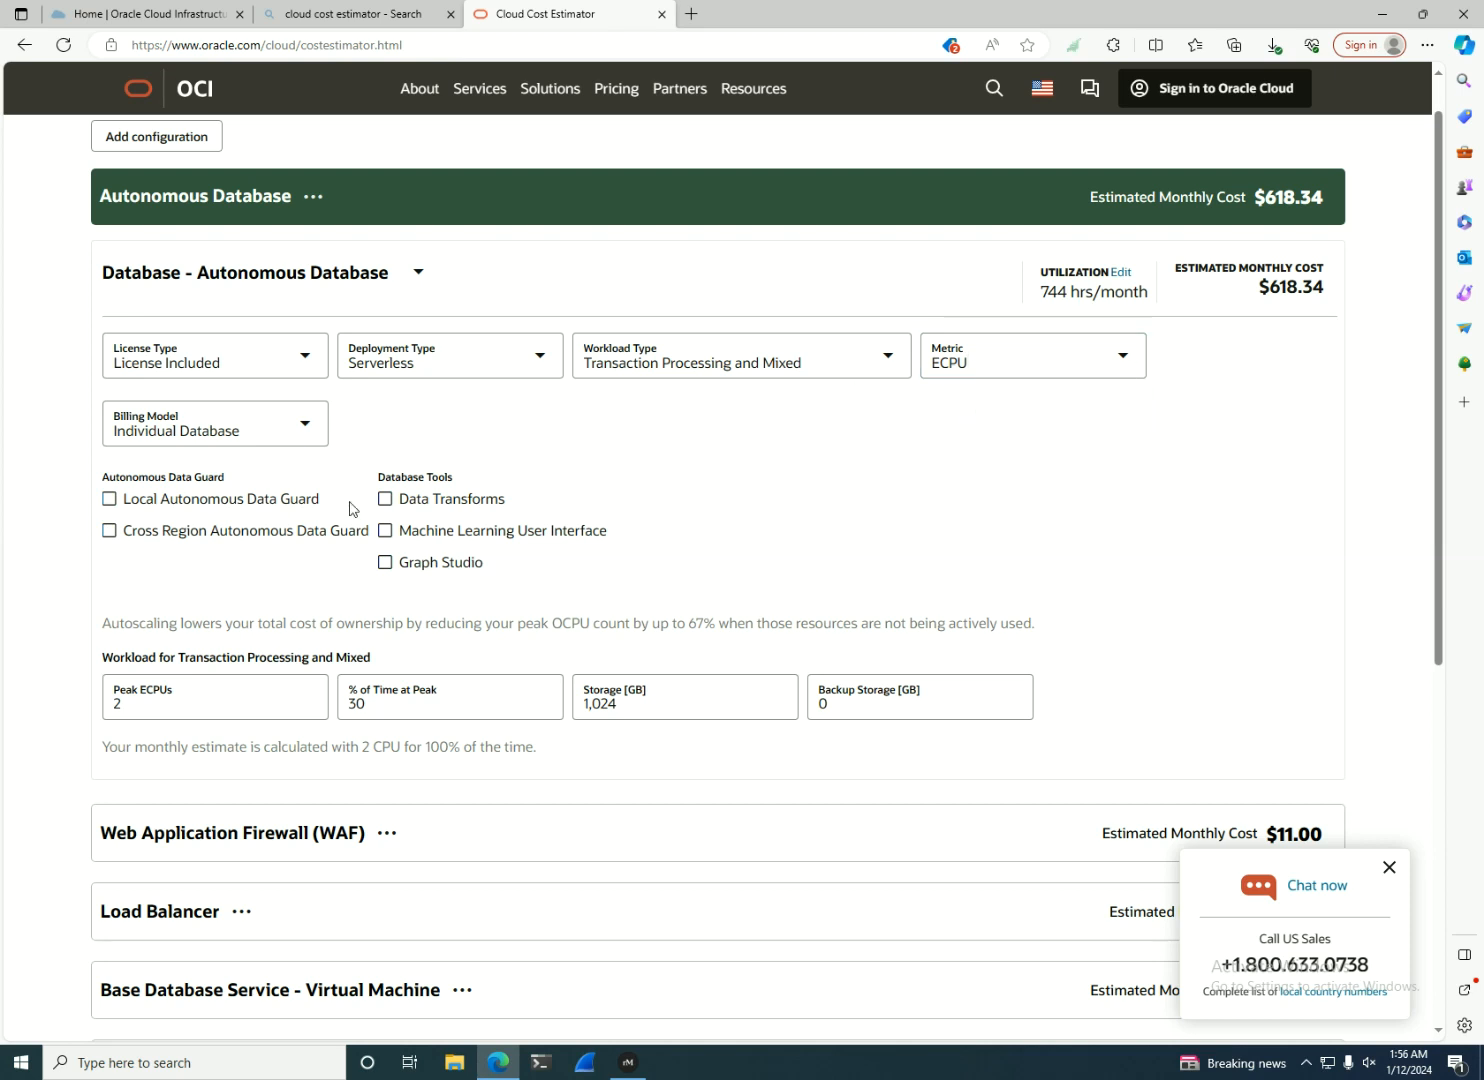
Try the Resource Pool billing model for the Autonomous Database and return it to Individual Database.
click(268, 414)
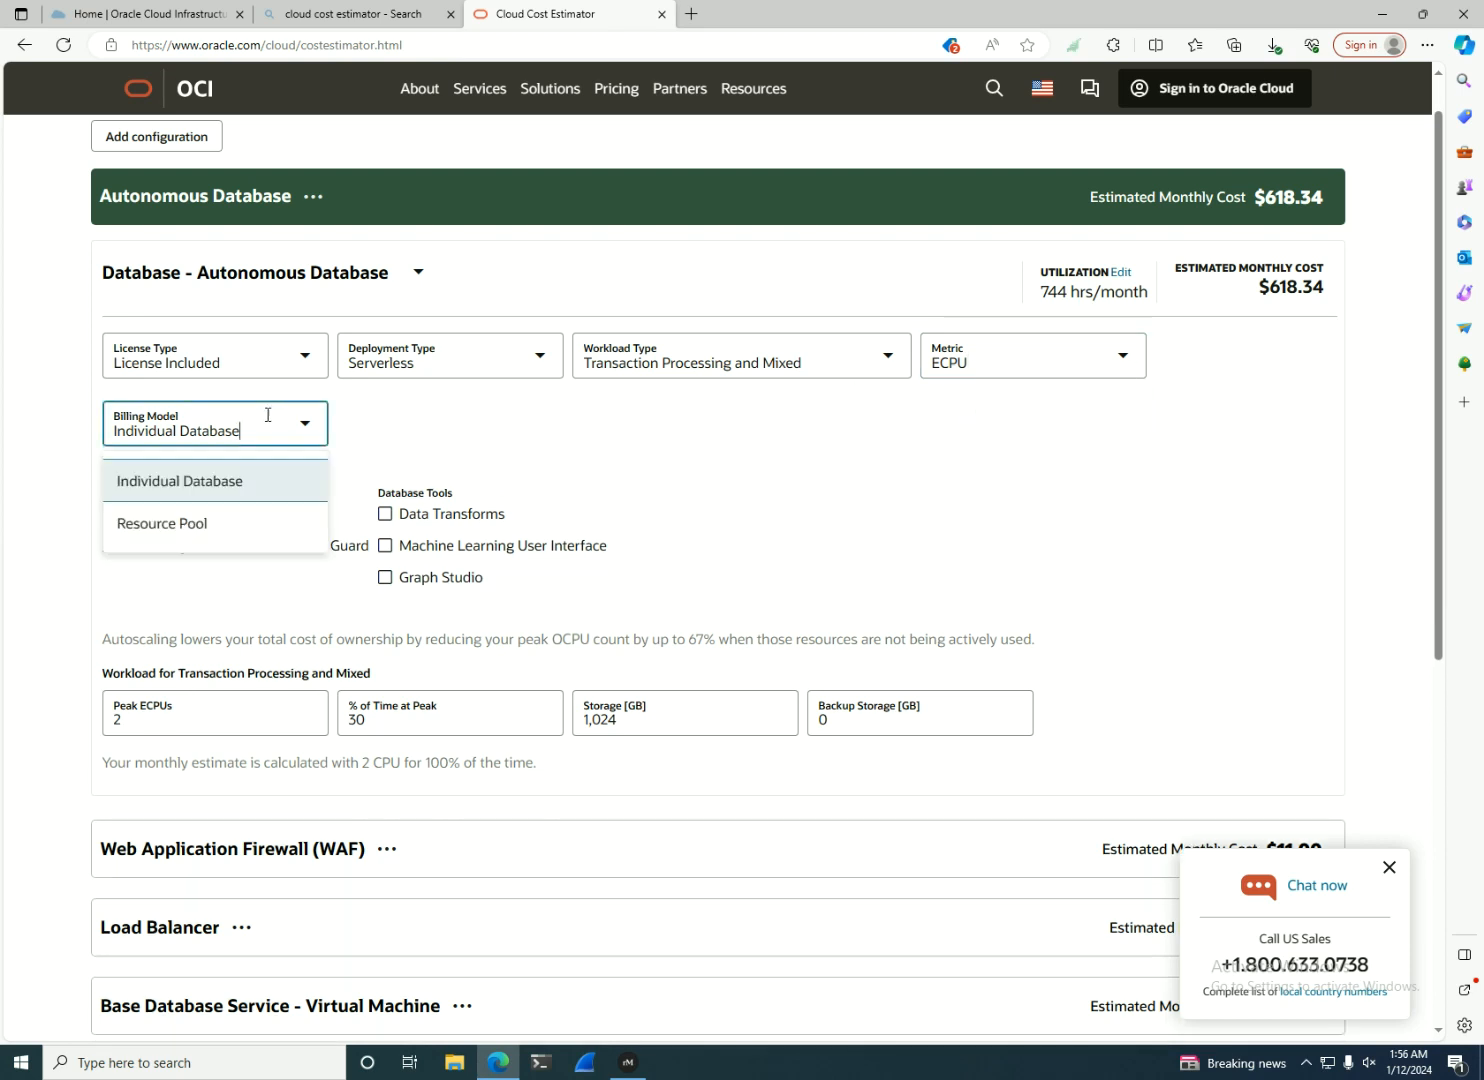
click(172, 521)
click(180, 432)
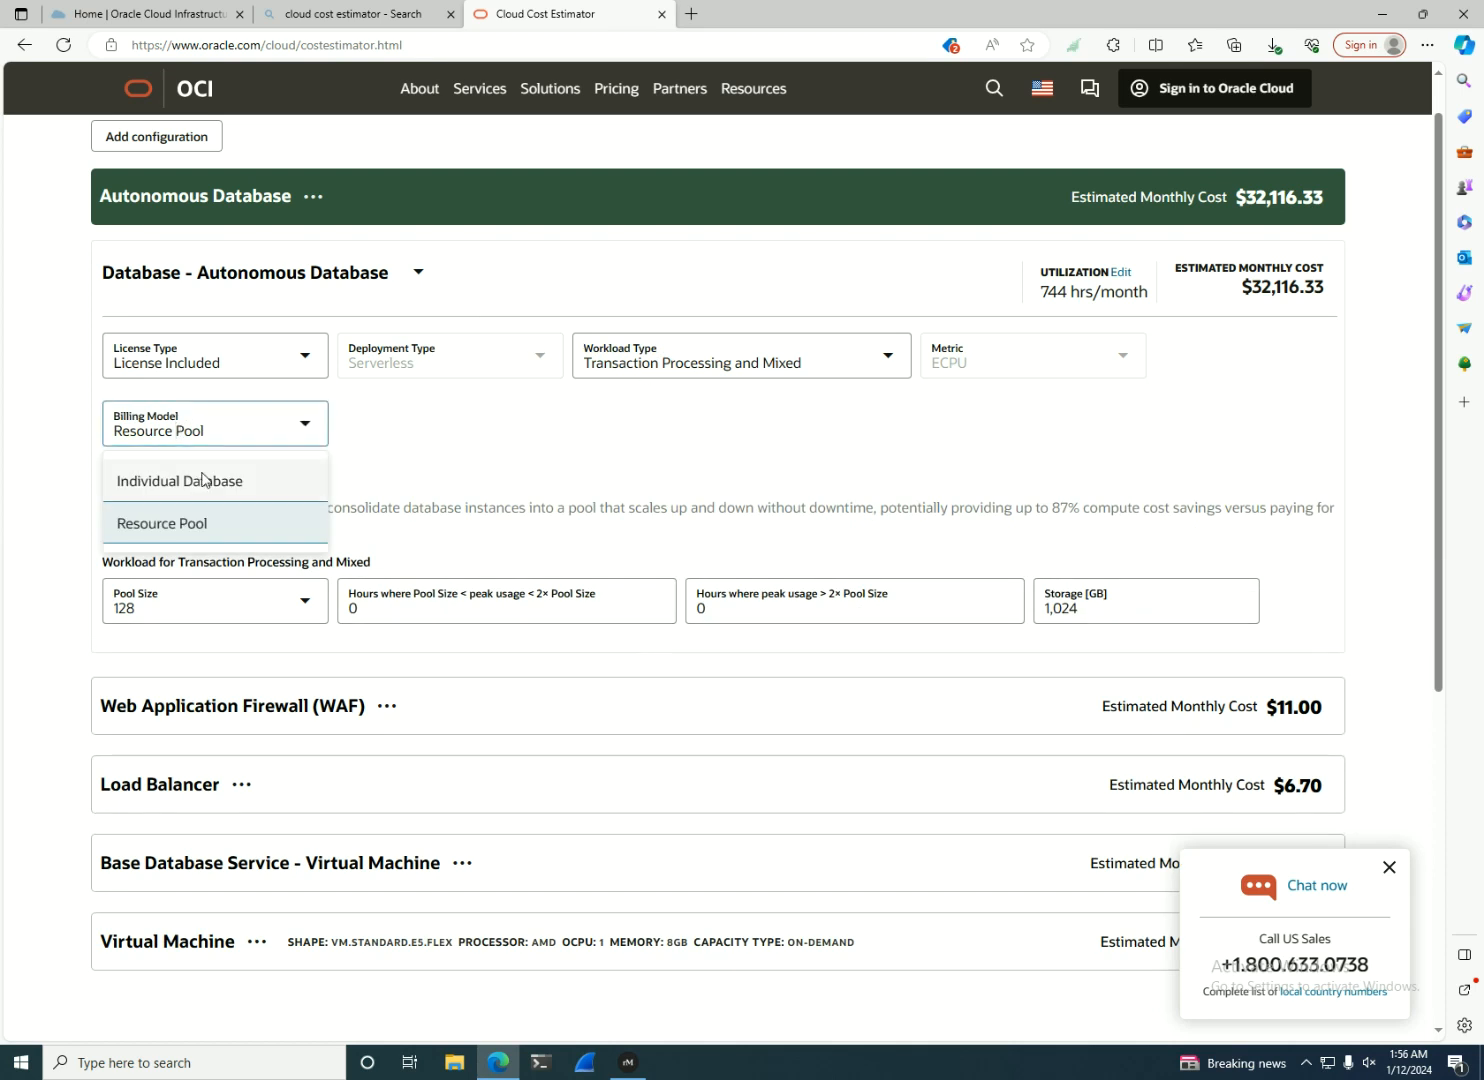
click(203, 479)
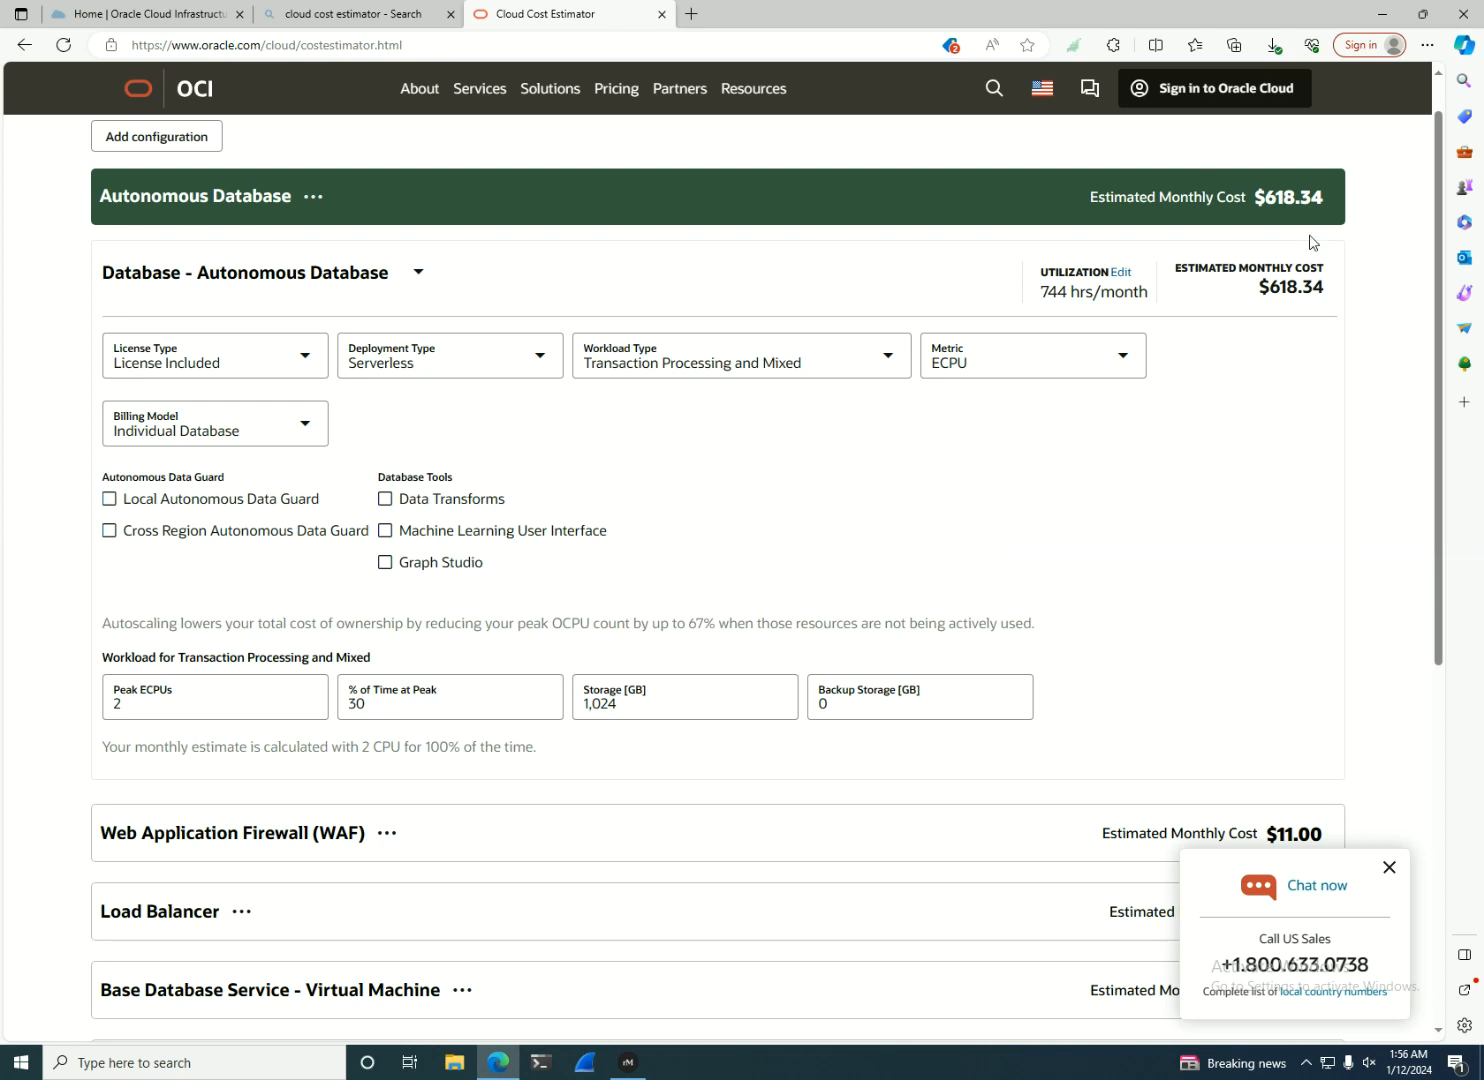
Check the estimate's total monthly cost and export the estimate as an Excel Spreadsheet (XLS) under the suggested file name.
scroll(659, 219, up, 1)
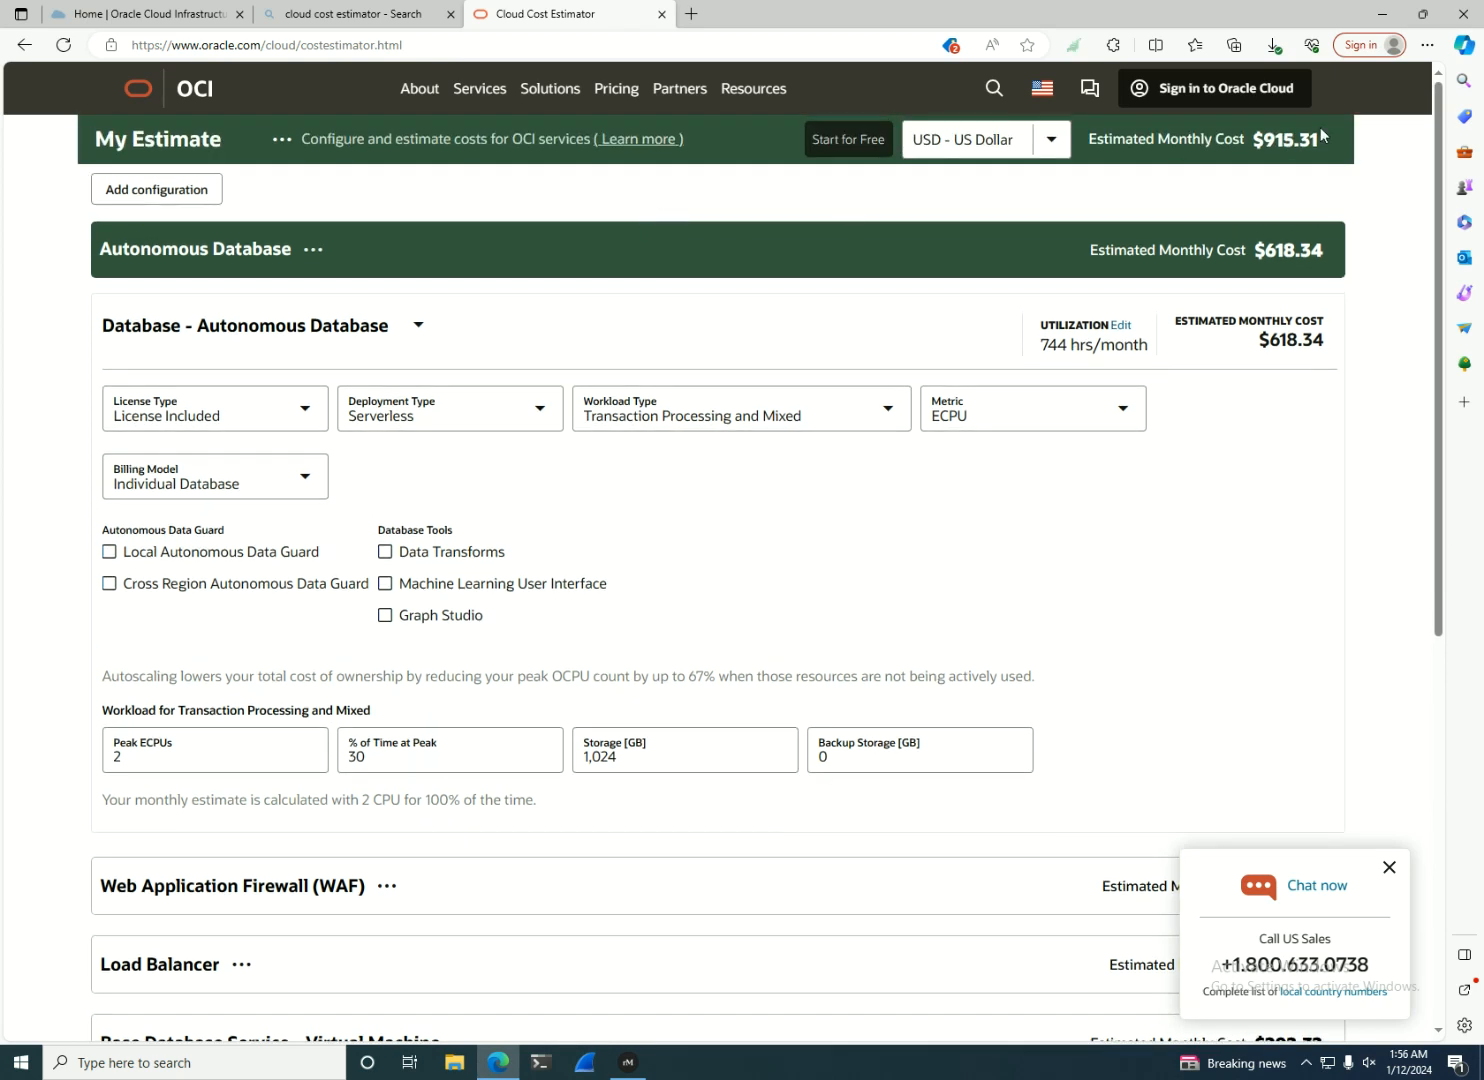
drag(1321, 128, 1250, 142)
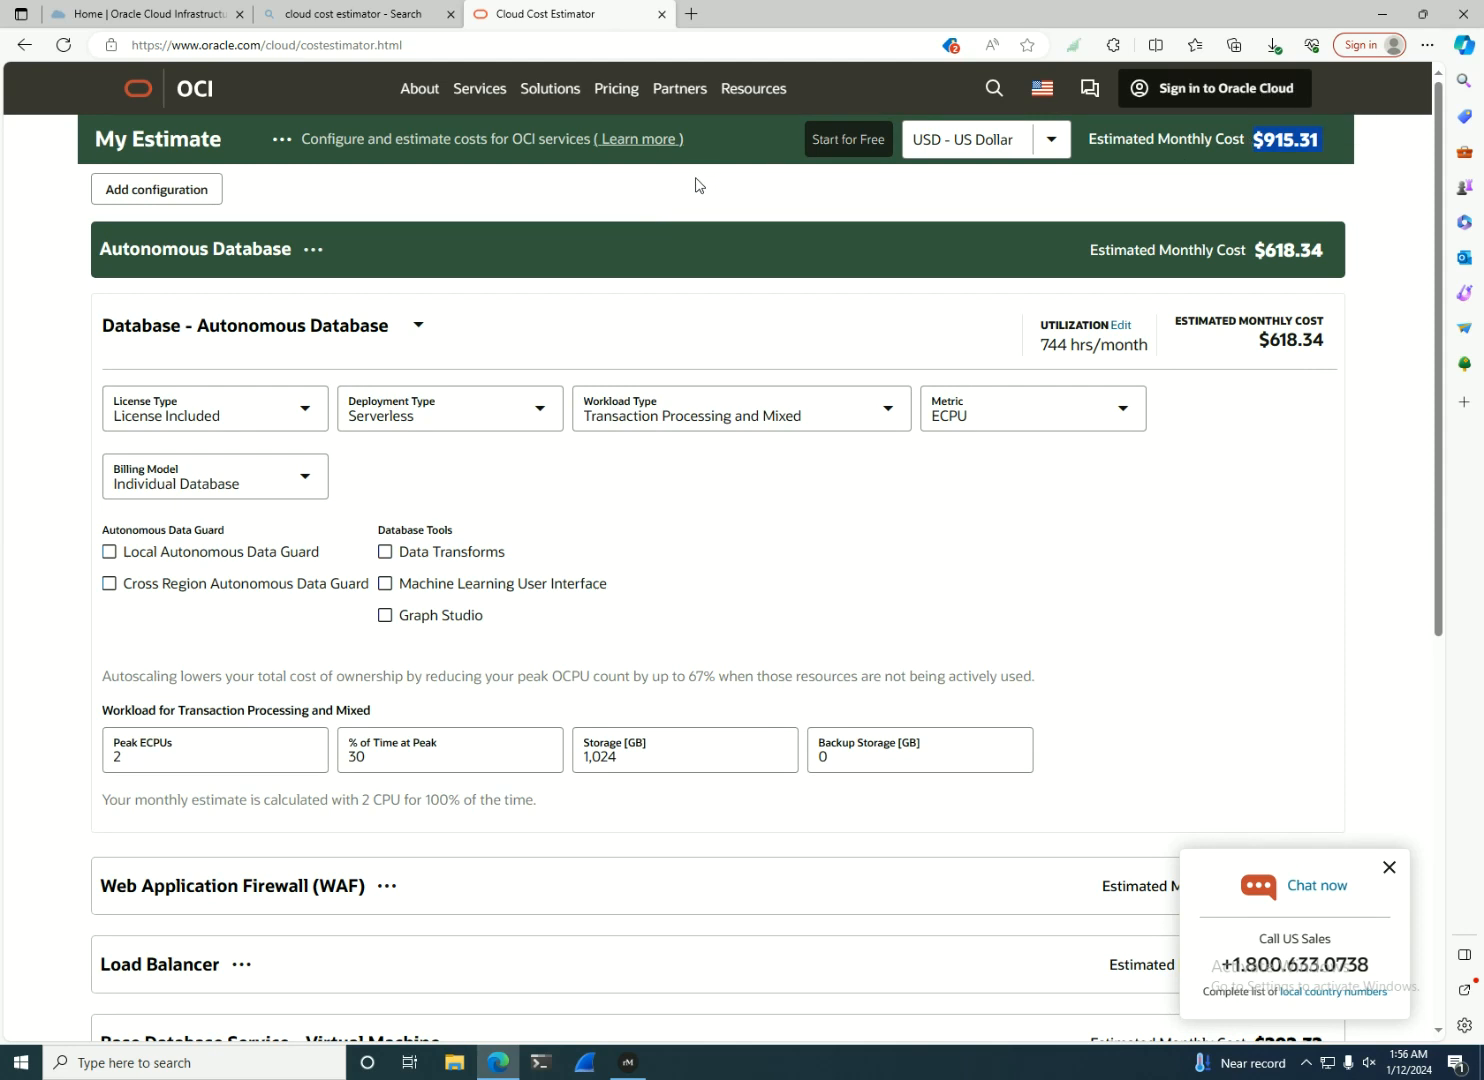
click(281, 139)
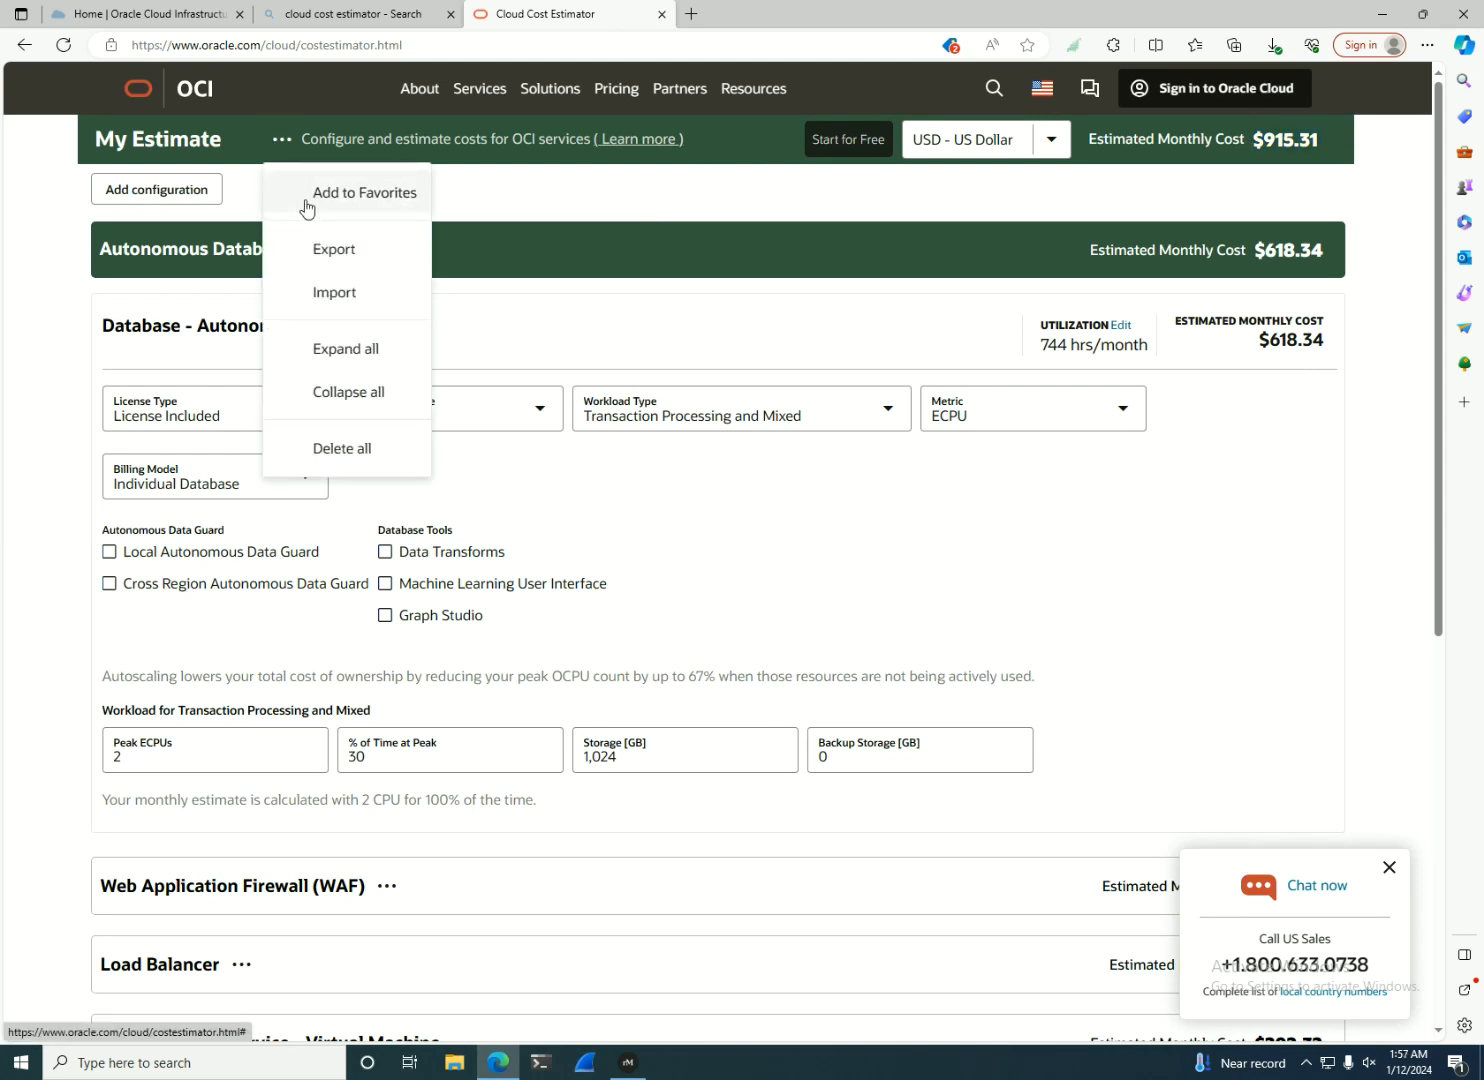
click(281, 145)
click(281, 145)
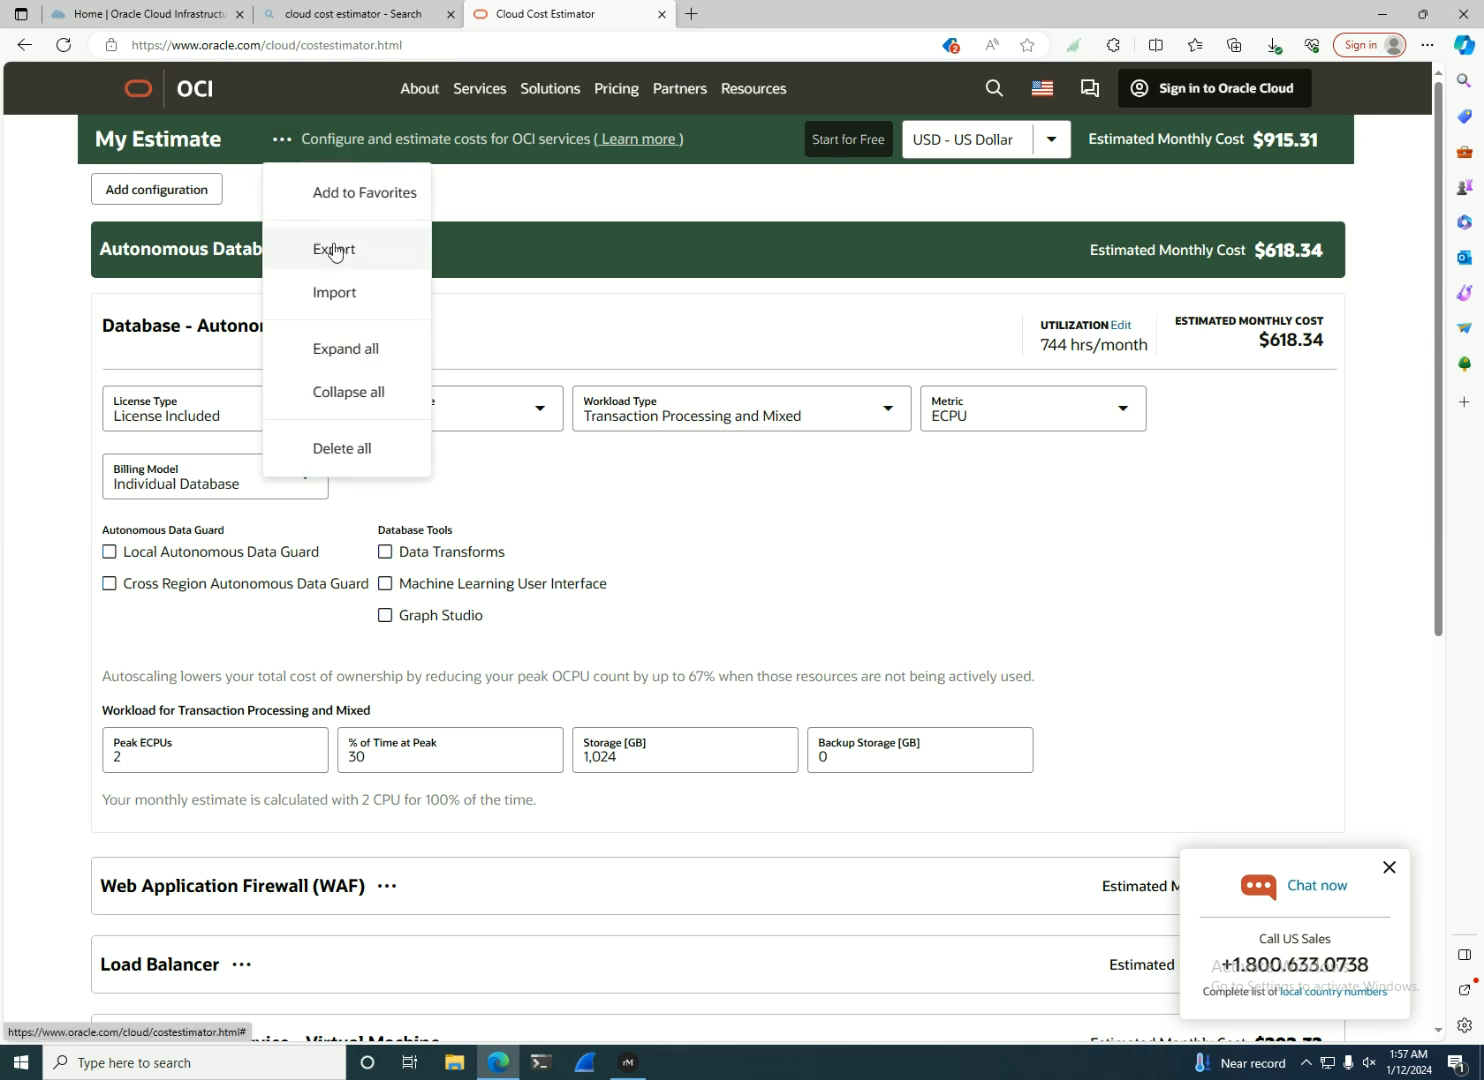
click(292, 247)
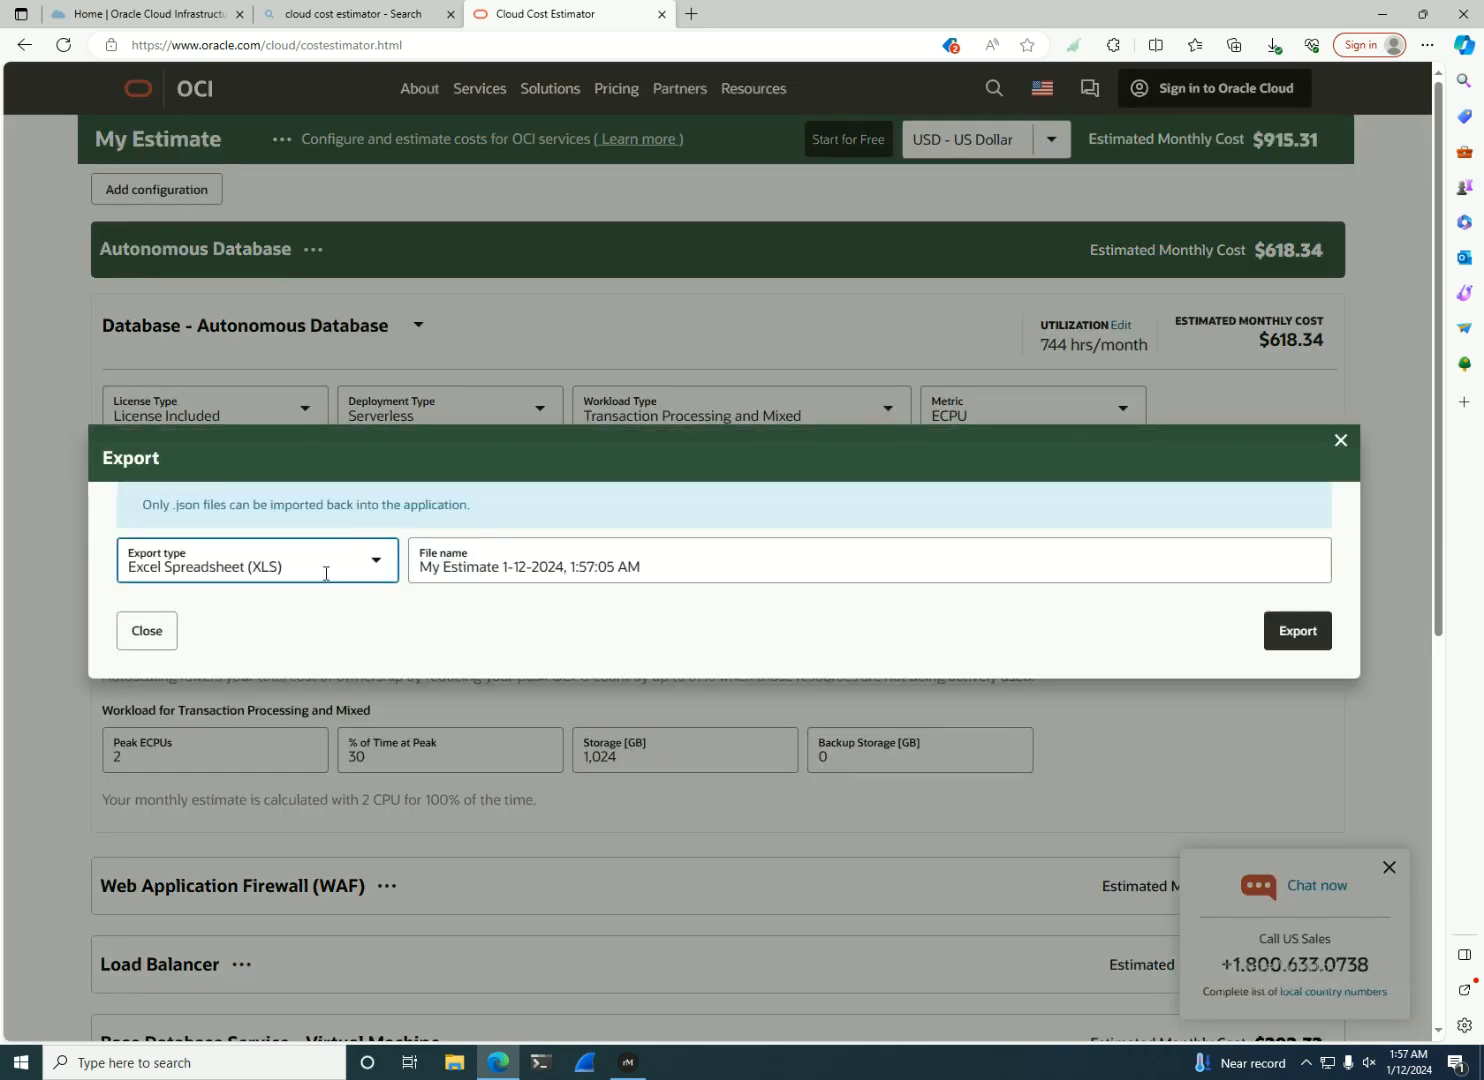
click(1287, 641)
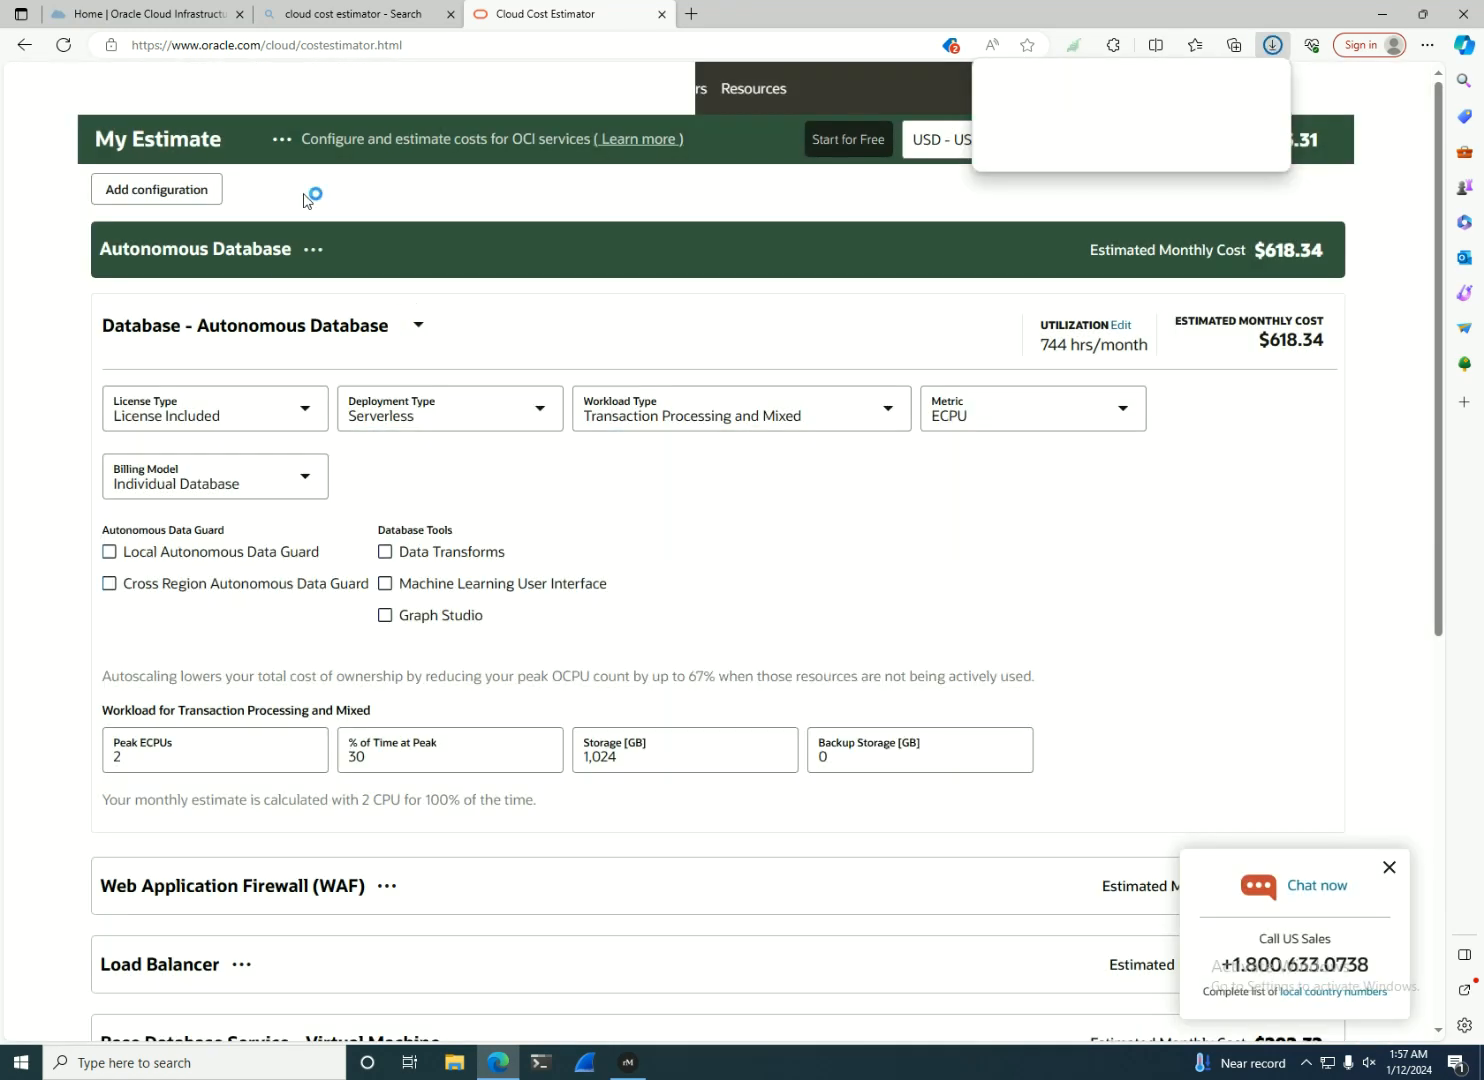
Review the file formats available for exporting the estimate, and close the export dialog without exporting.
click(283, 140)
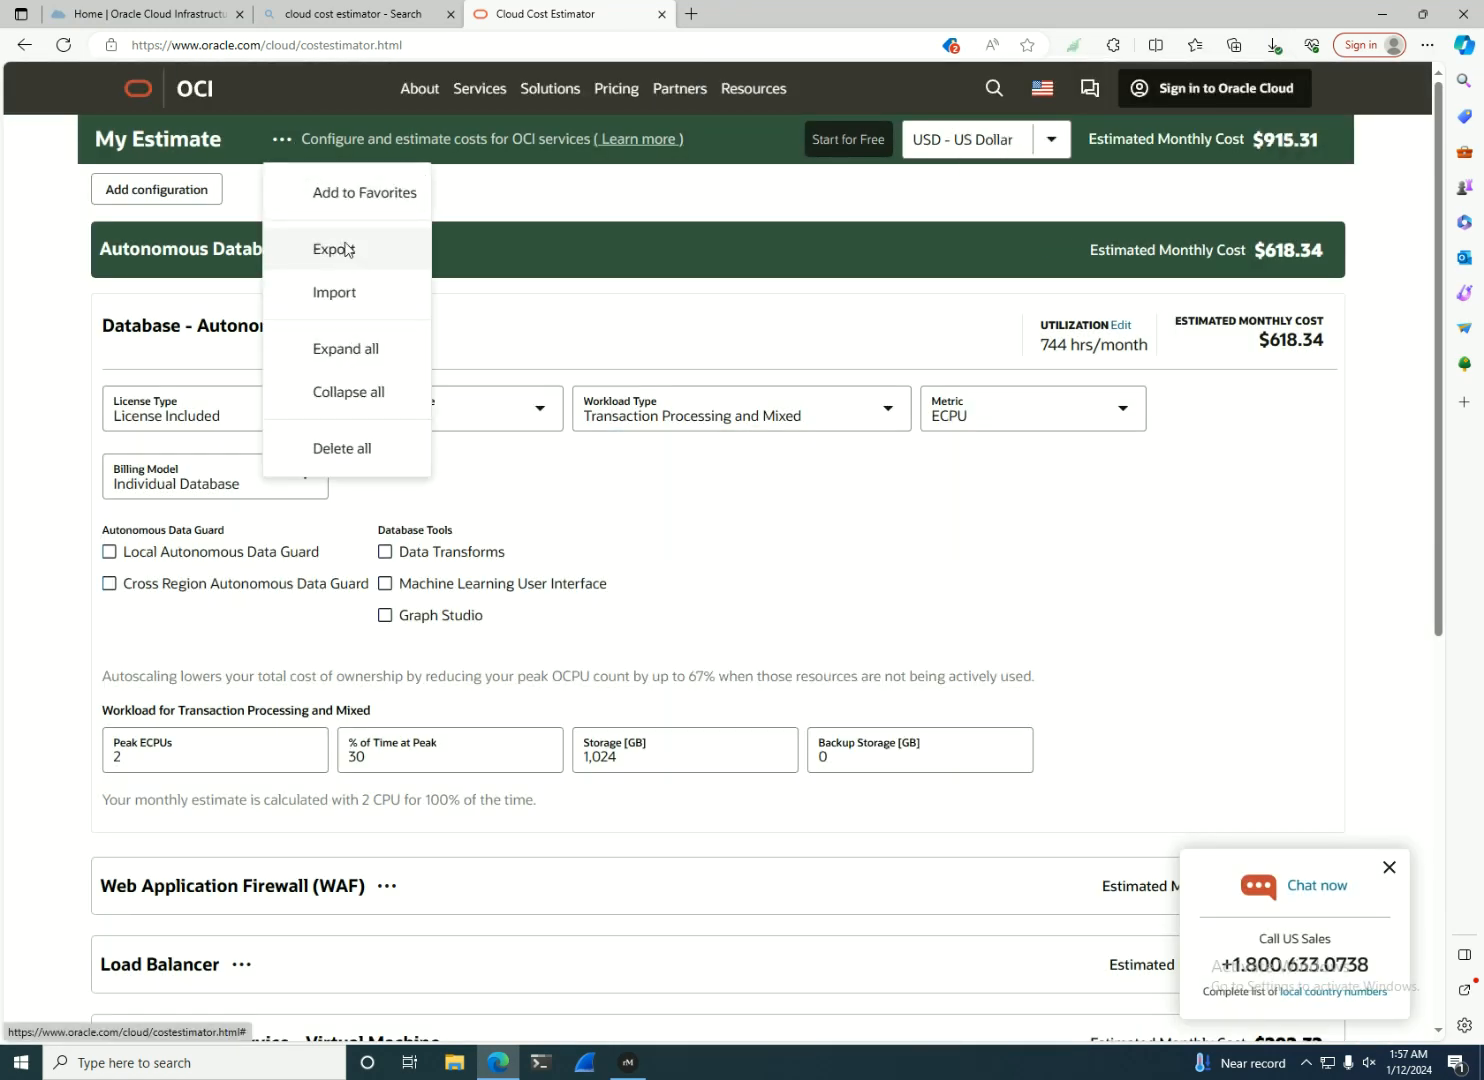
click(341, 249)
click(313, 554)
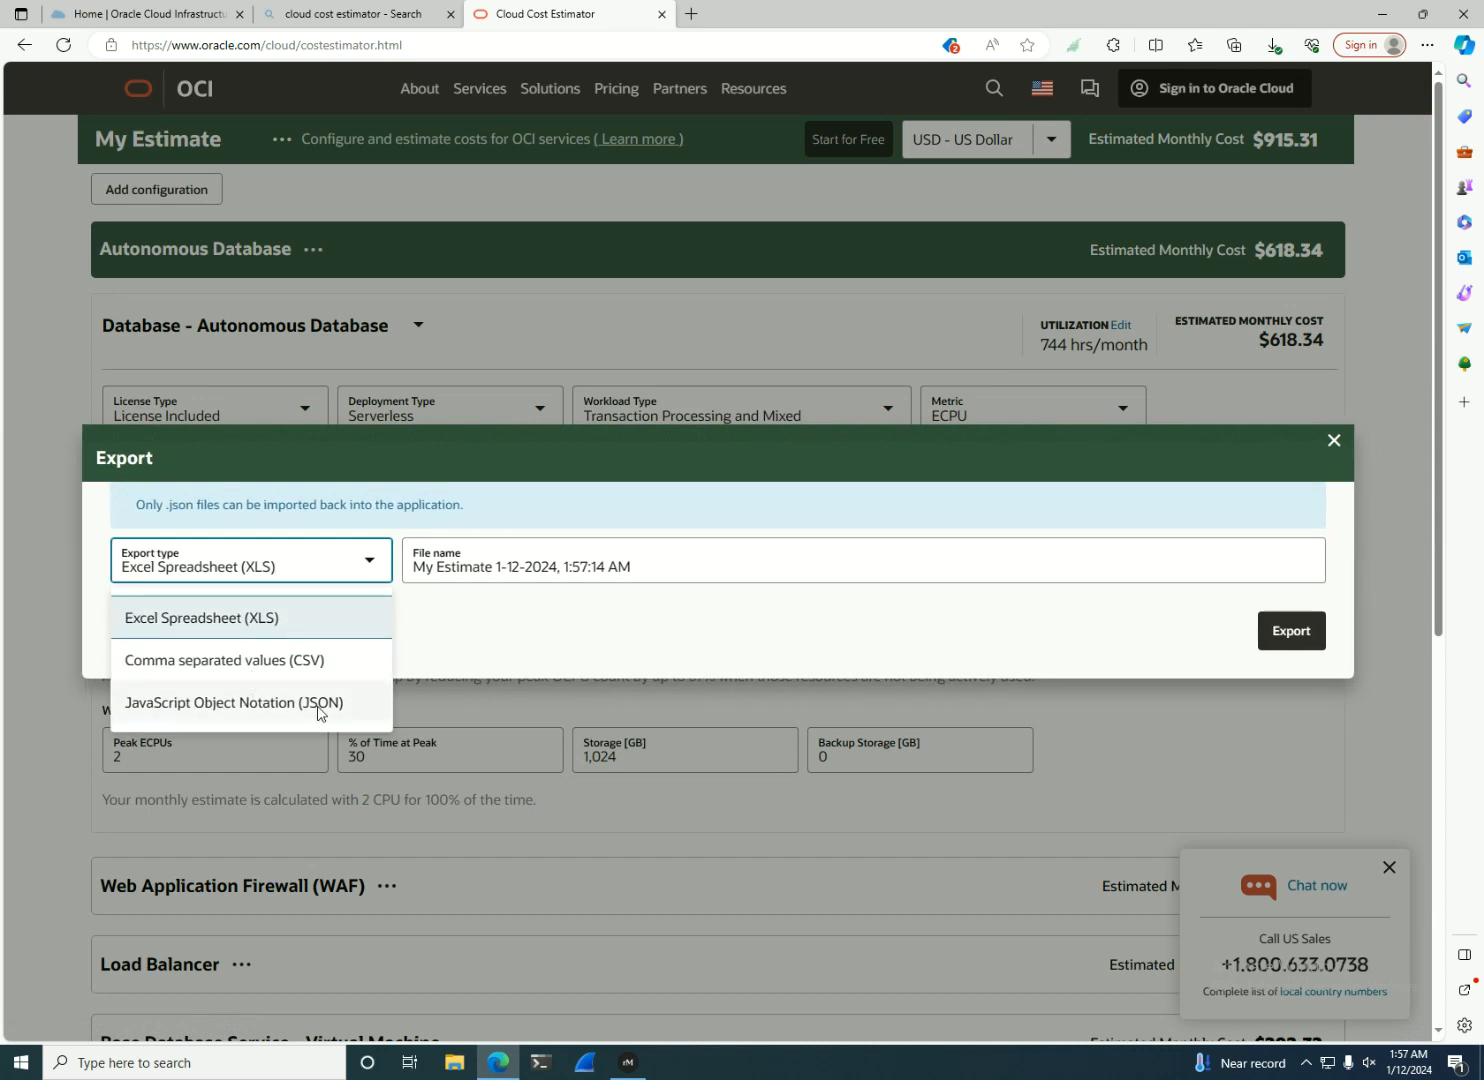
click(846, 676)
click(1334, 440)
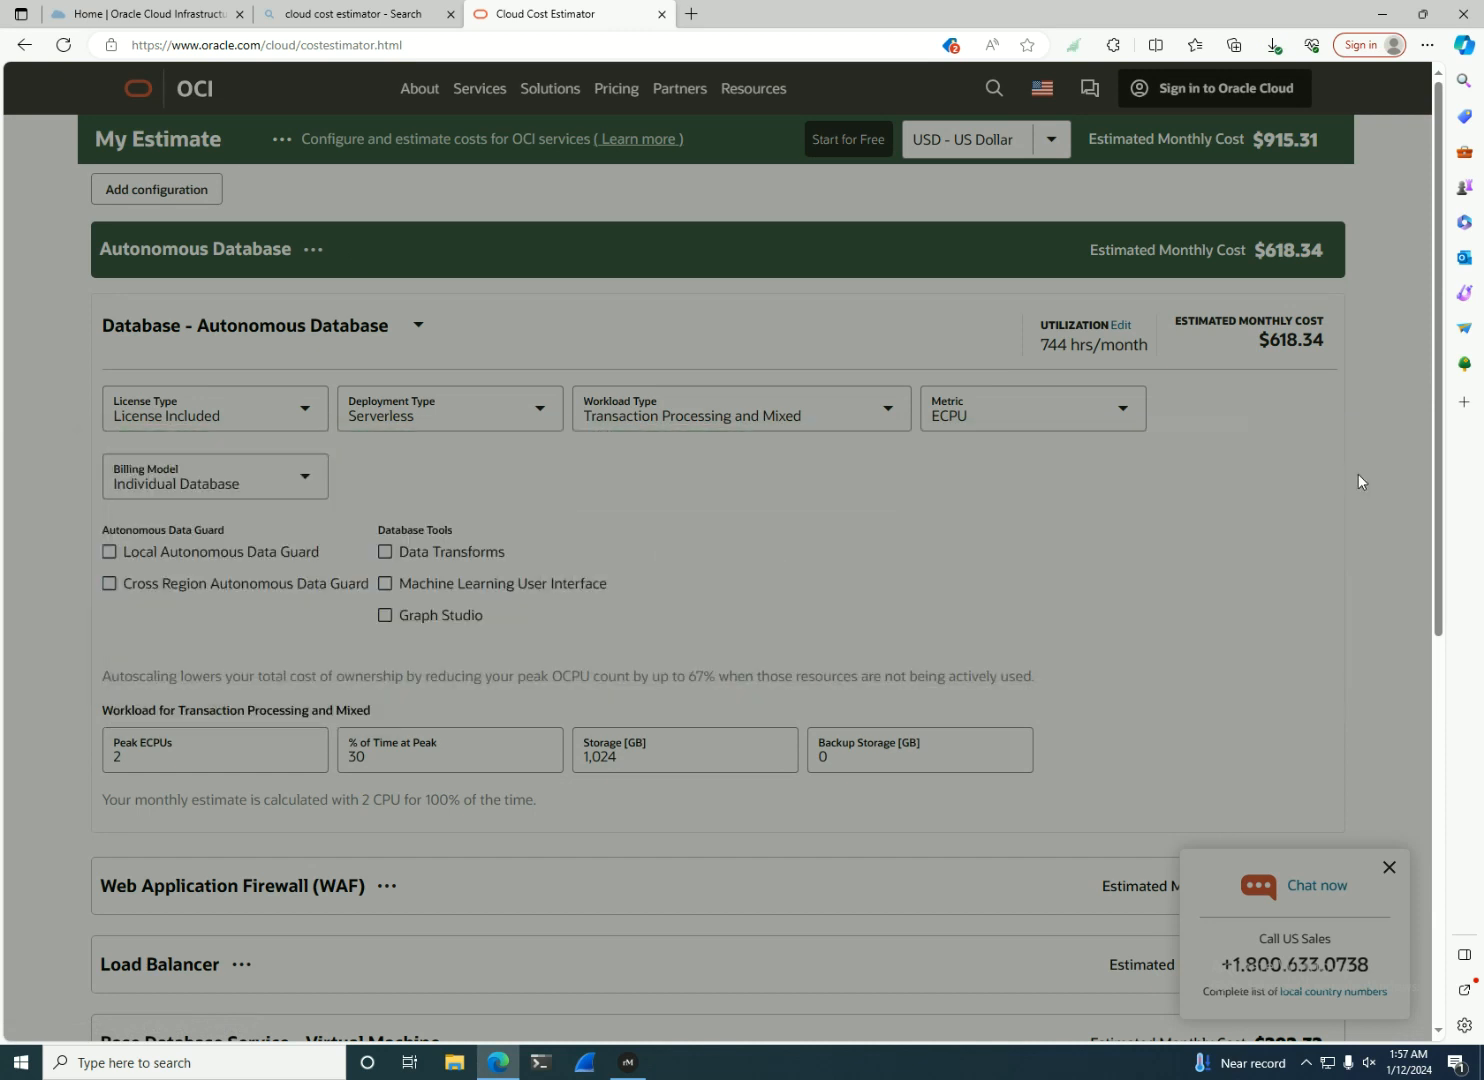
Open Cost Analysis under Billing & Cost Management in the Oracle Cloud console and review the costs by service and date.
click(166, 20)
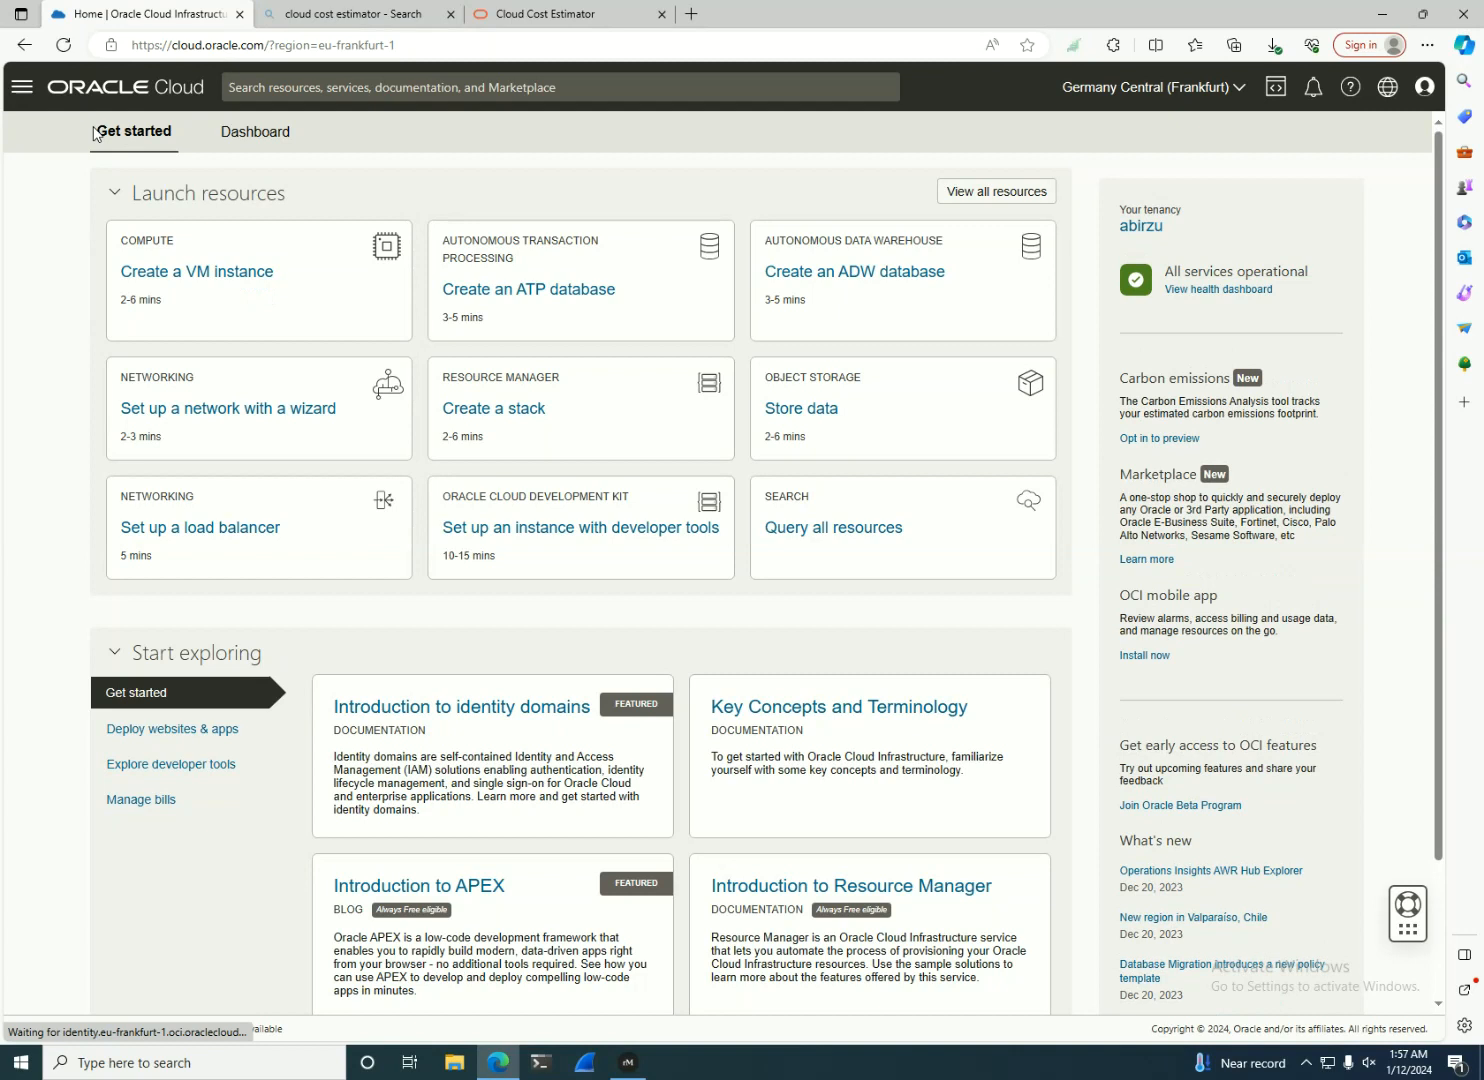
click(21, 100)
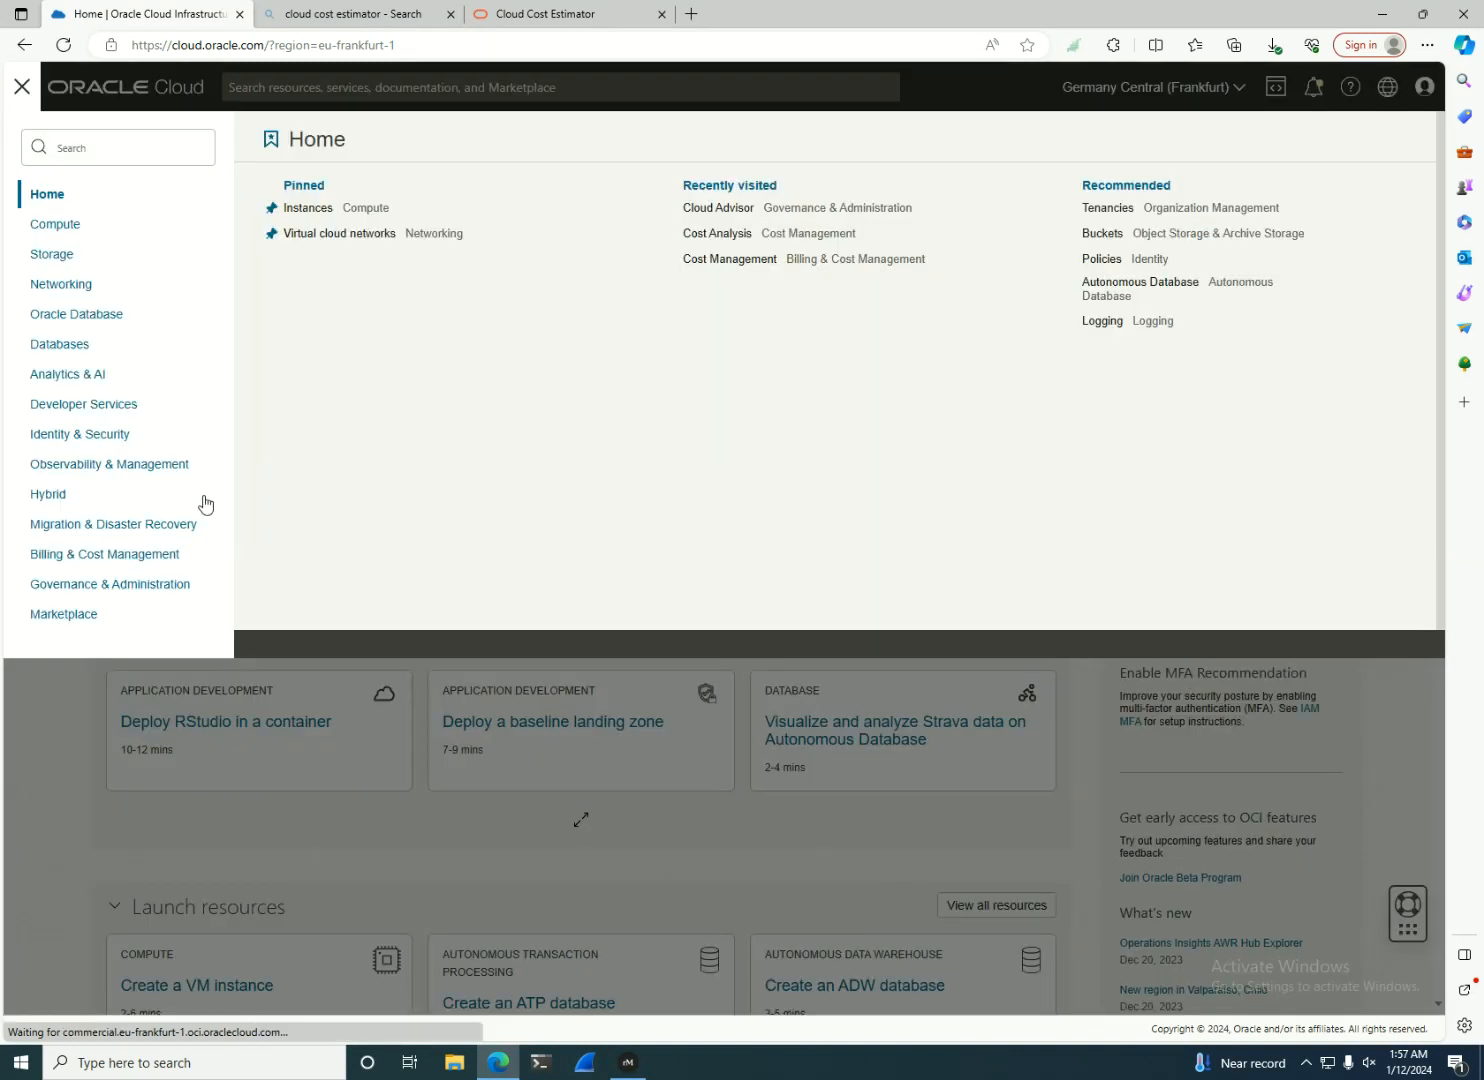
click(157, 557)
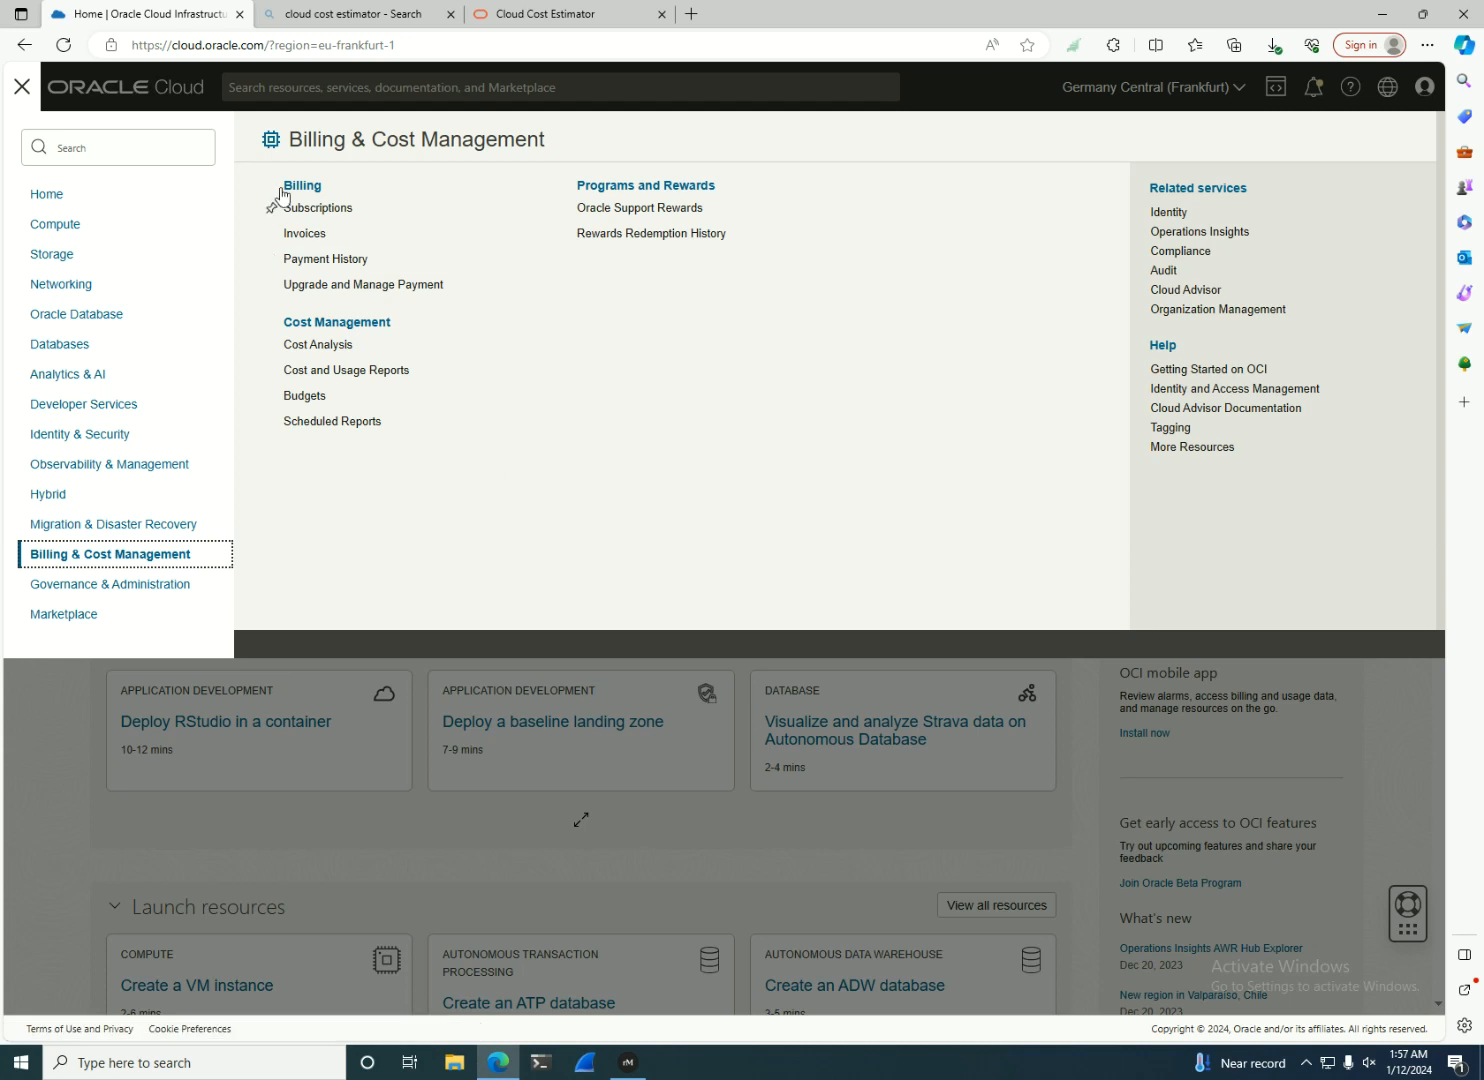
click(318, 345)
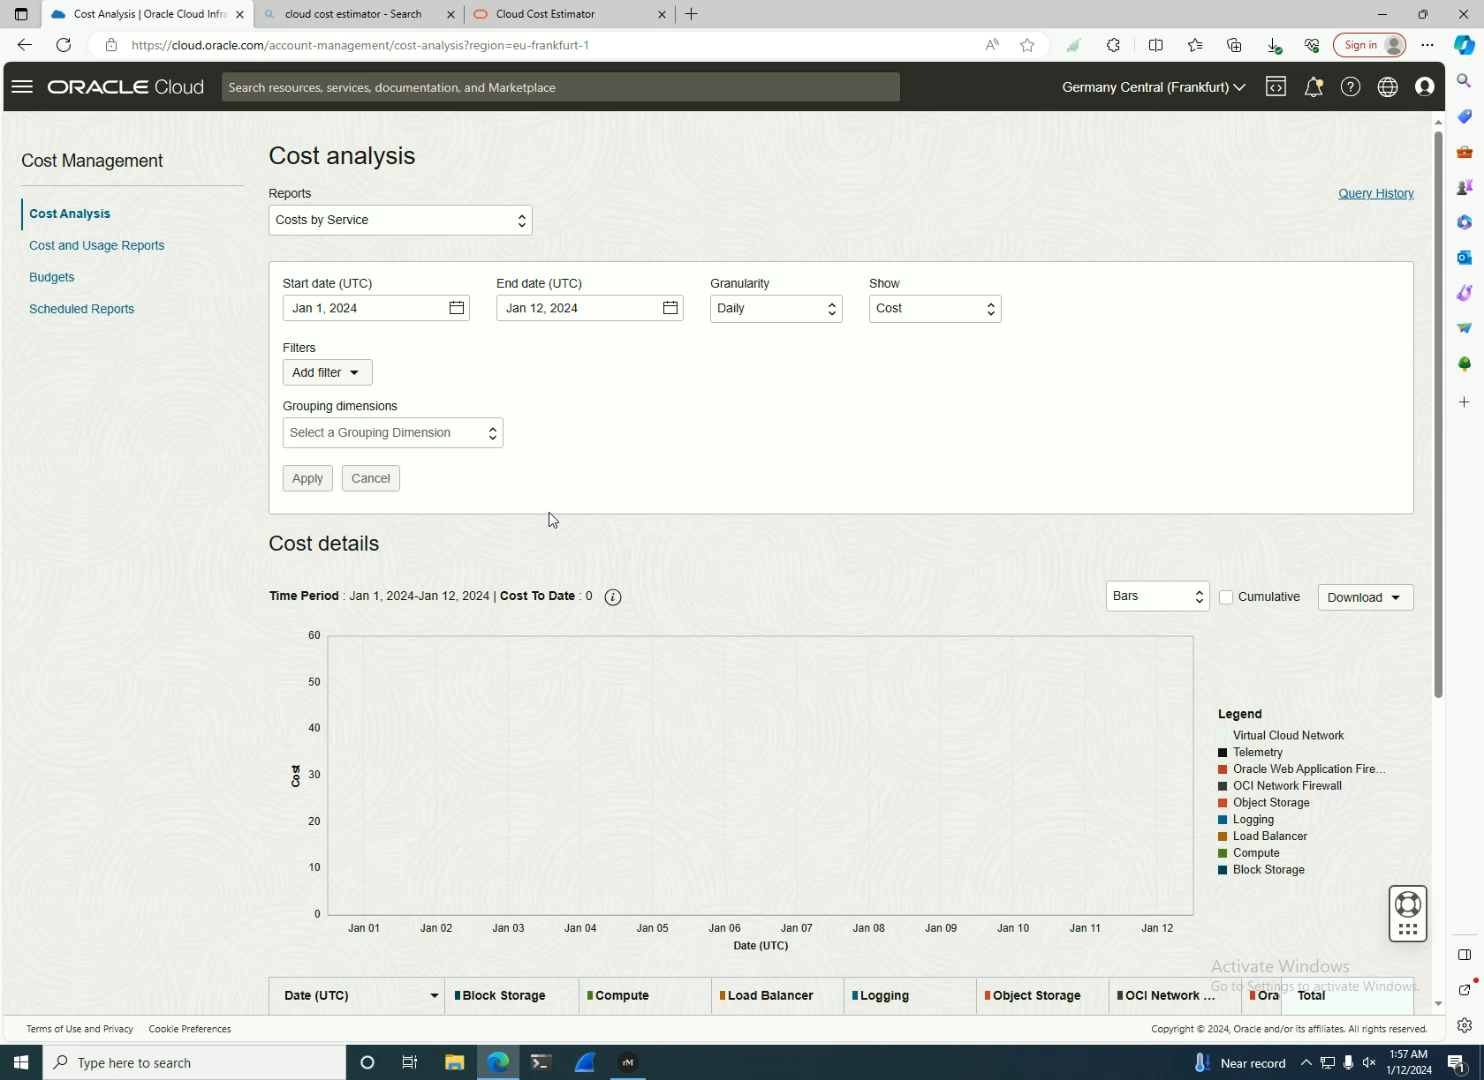
scroll(588, 529, down, 4)
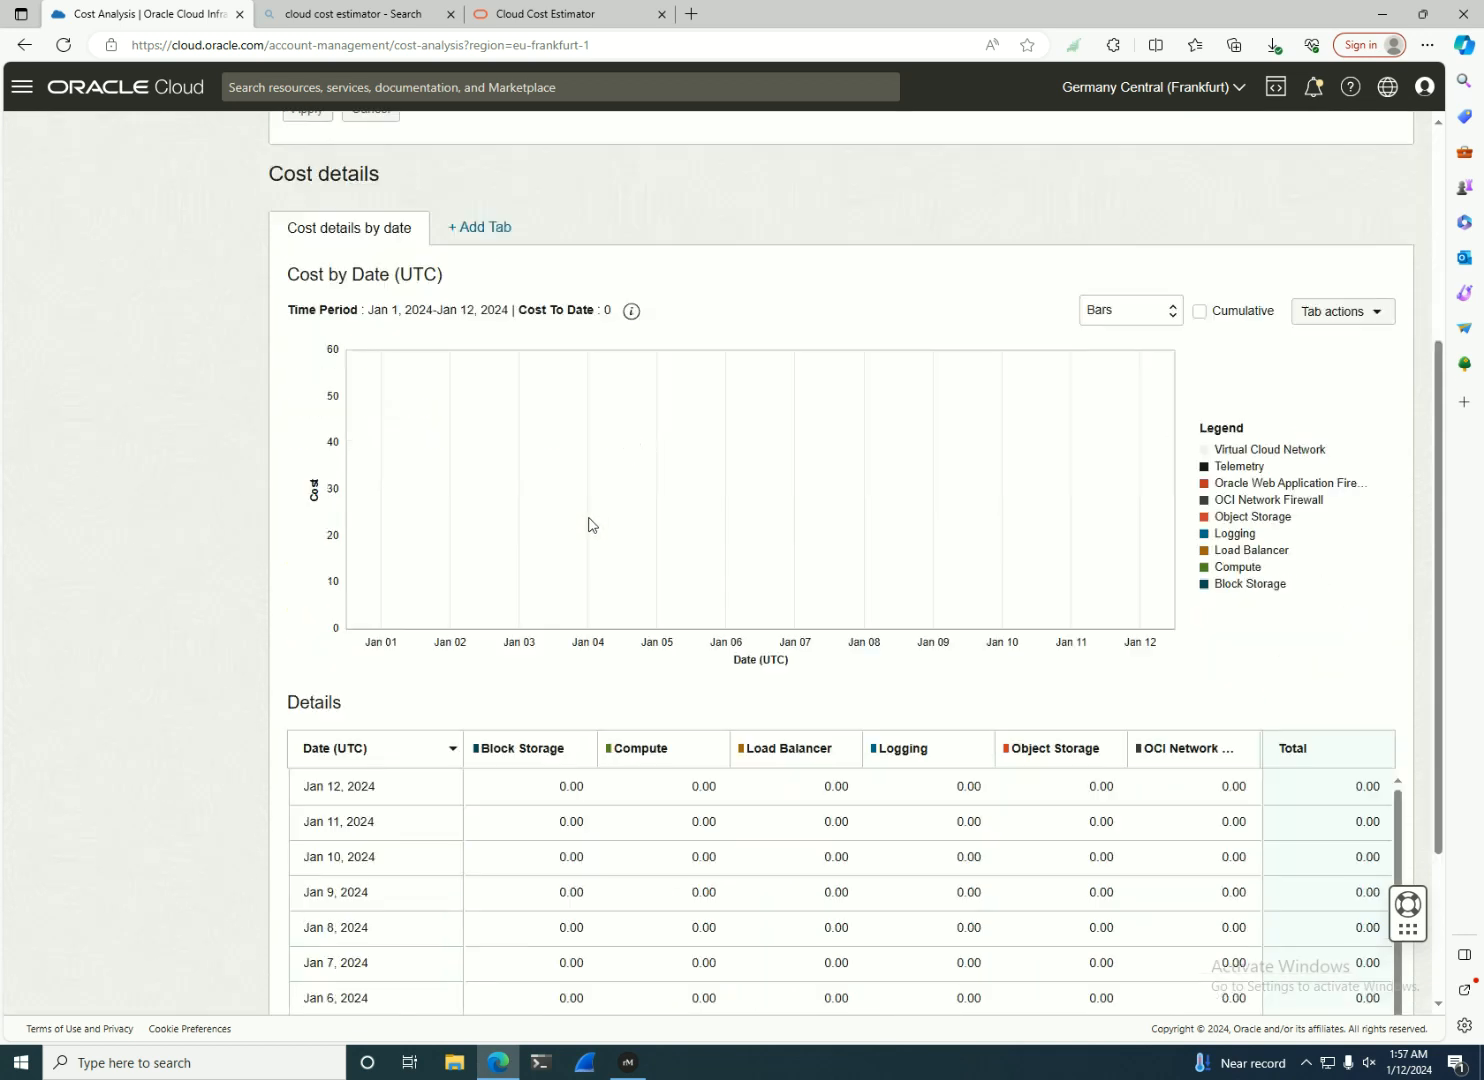
scroll(667, 569, down, 2)
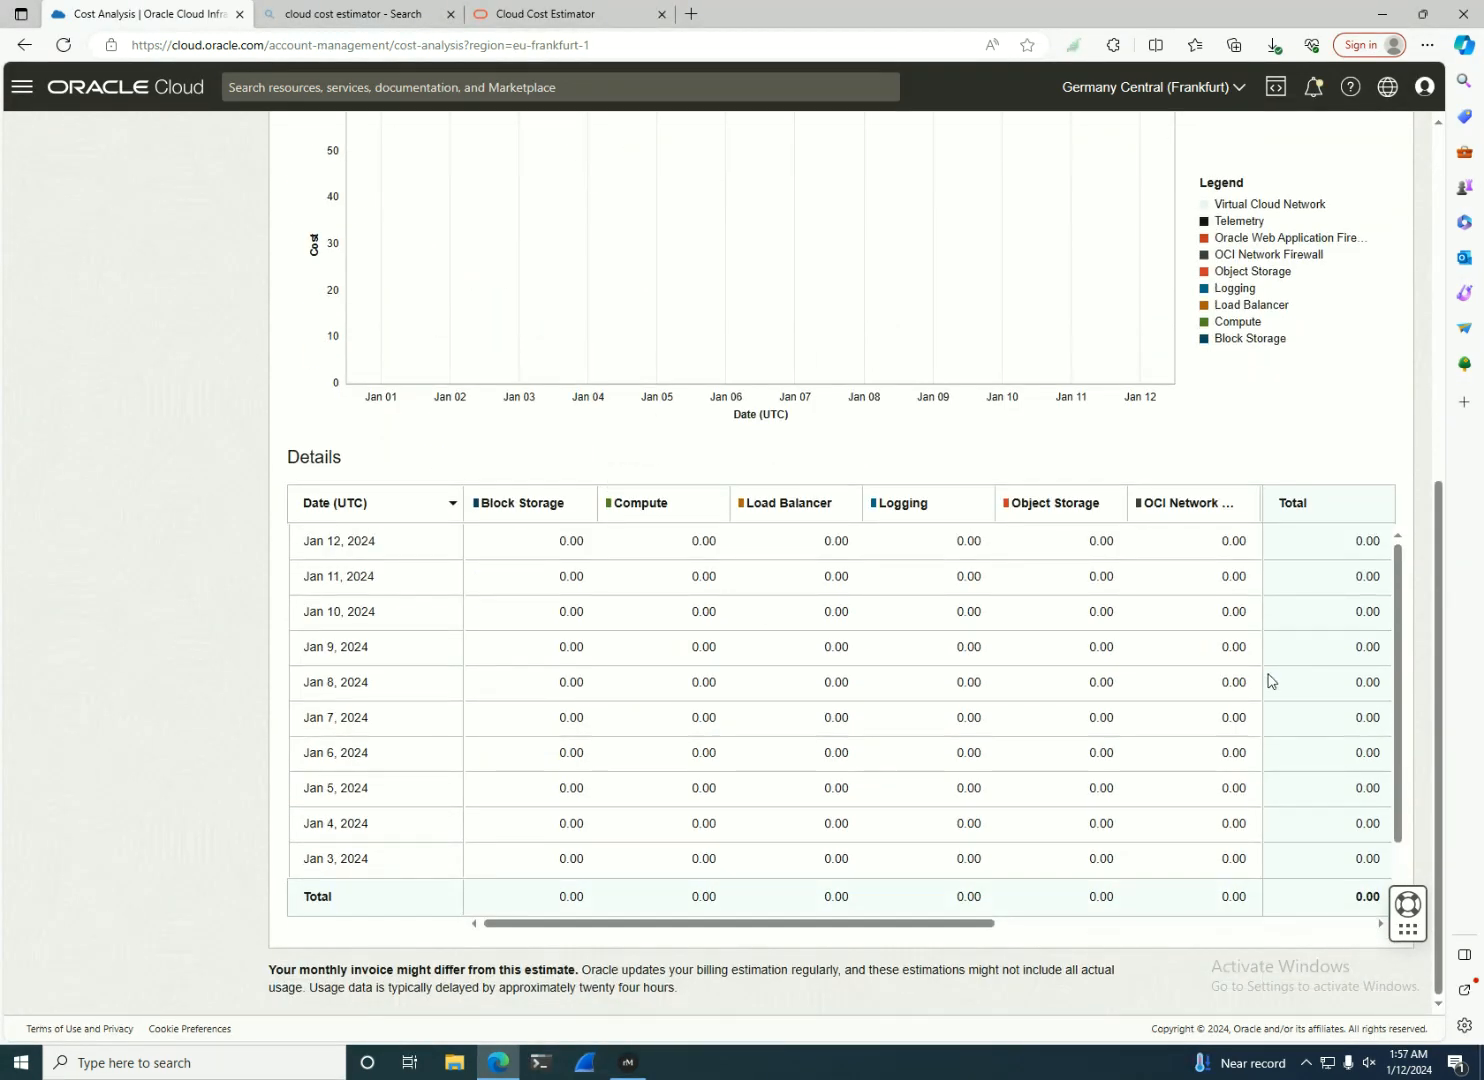
Examine the daily costs and total per service in the Details table, starting with Jan 12, 2024.
drag(975, 930, 876, 882)
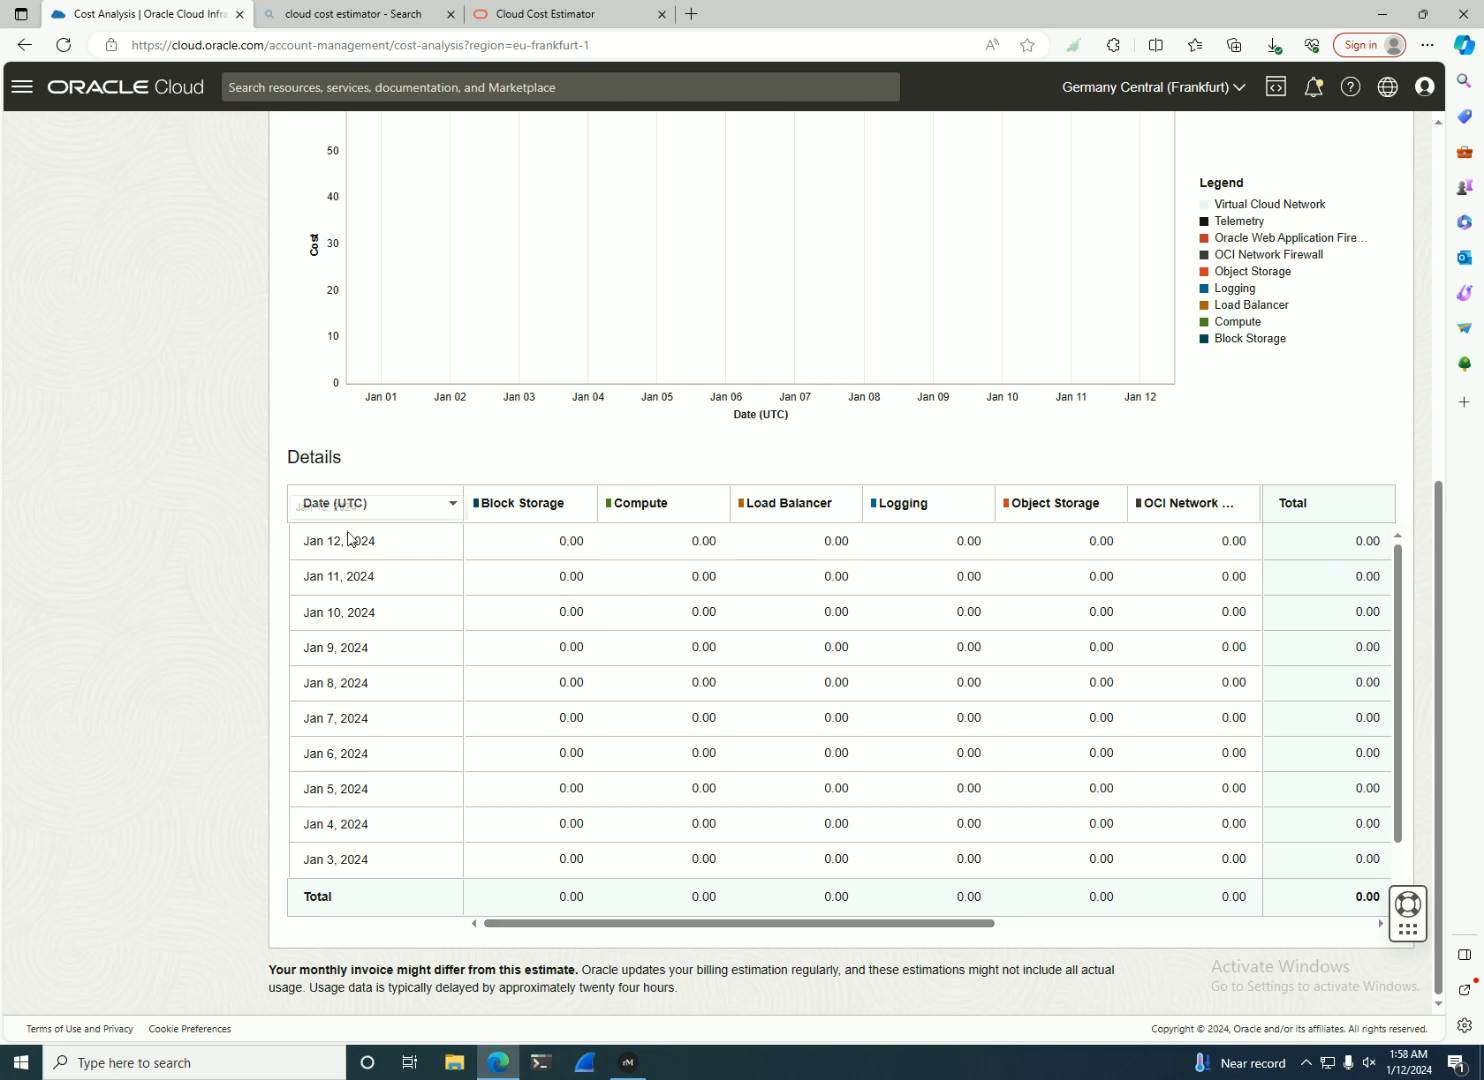
drag(311, 543, 393, 548)
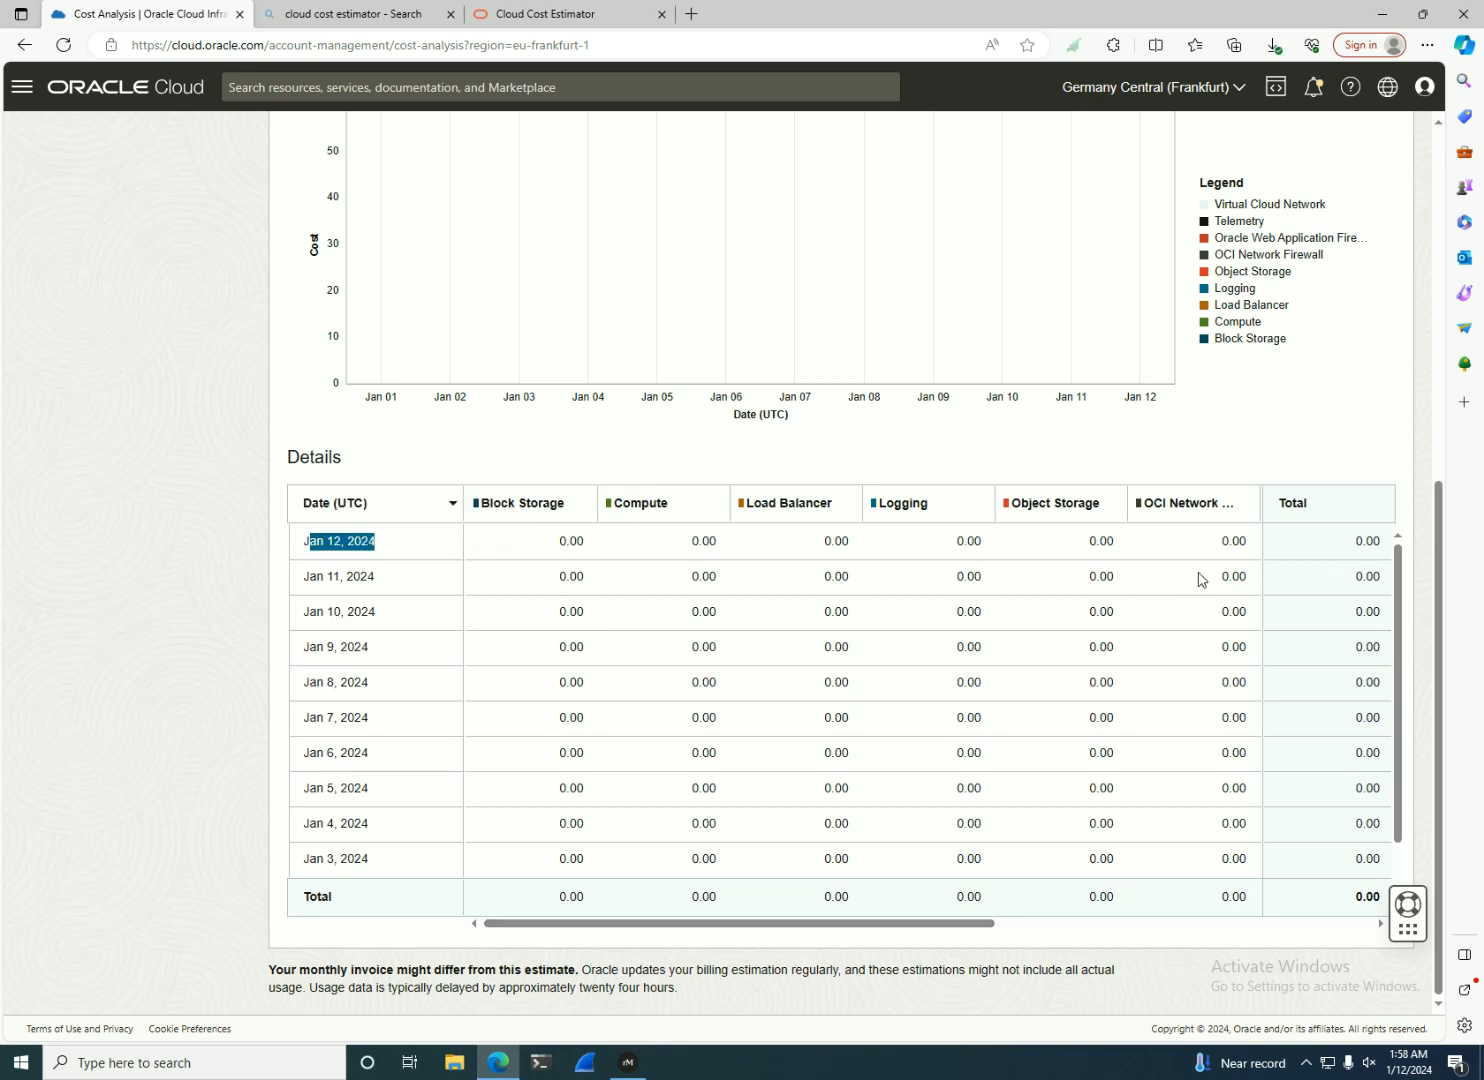
click(1352, 547)
scroll(873, 780, up, 6)
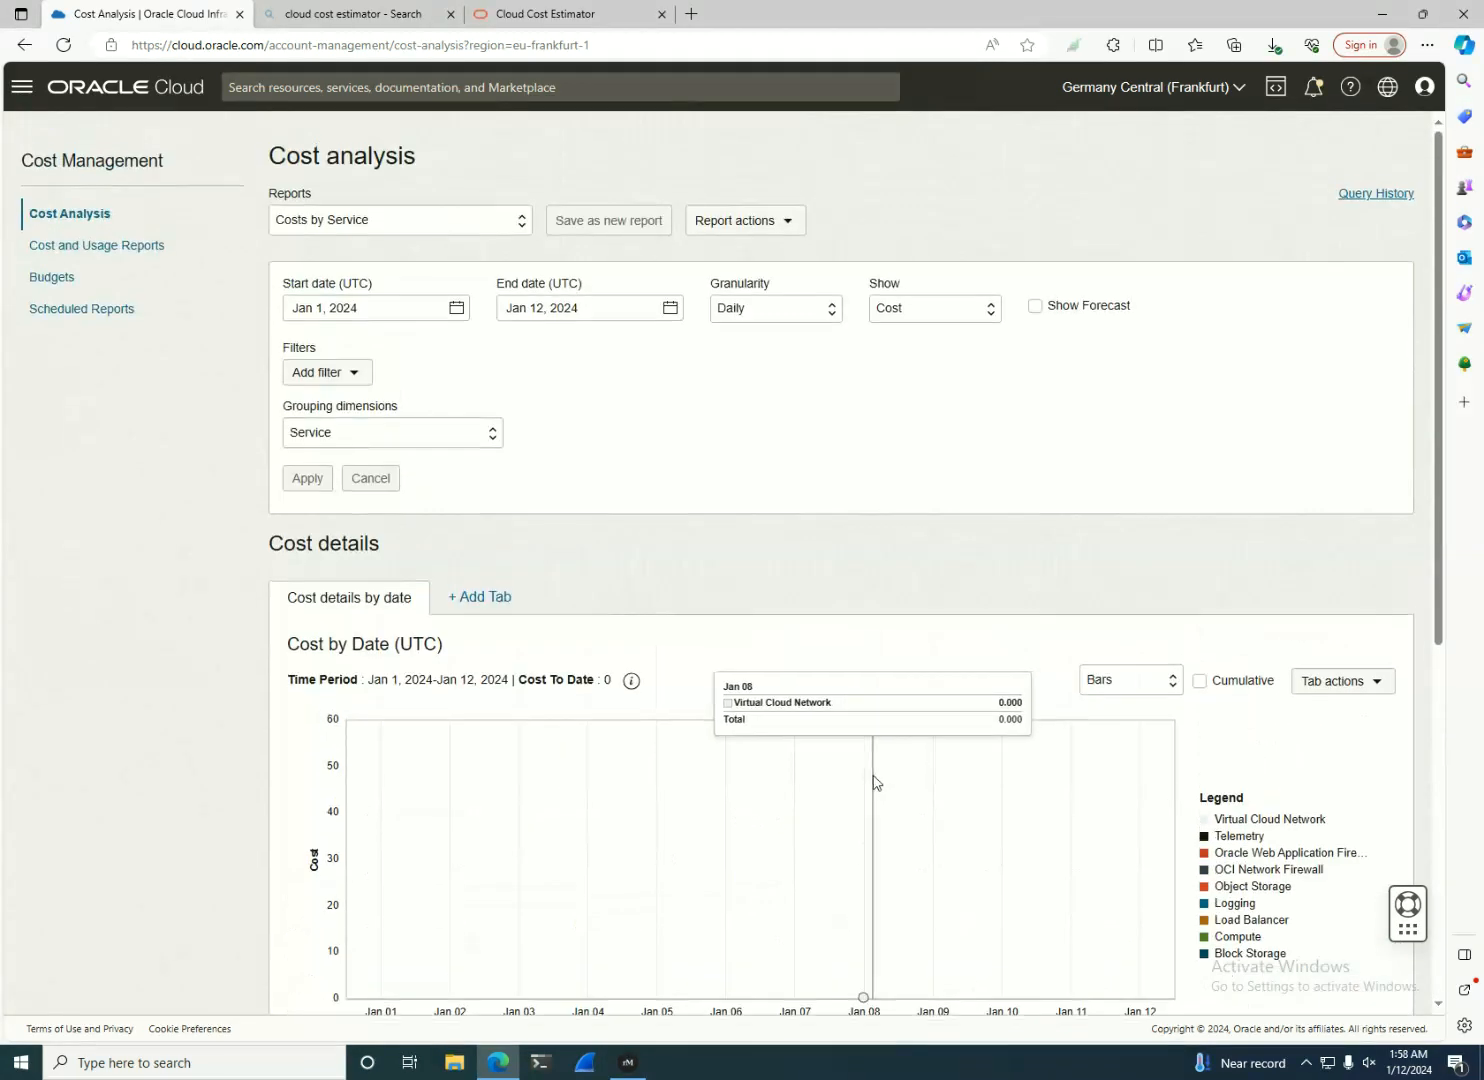
Start a custom cost details tab with rows grouped by Compartment, displayed as Compartment Name, at Level 2 (root/<value>).
click(481, 600)
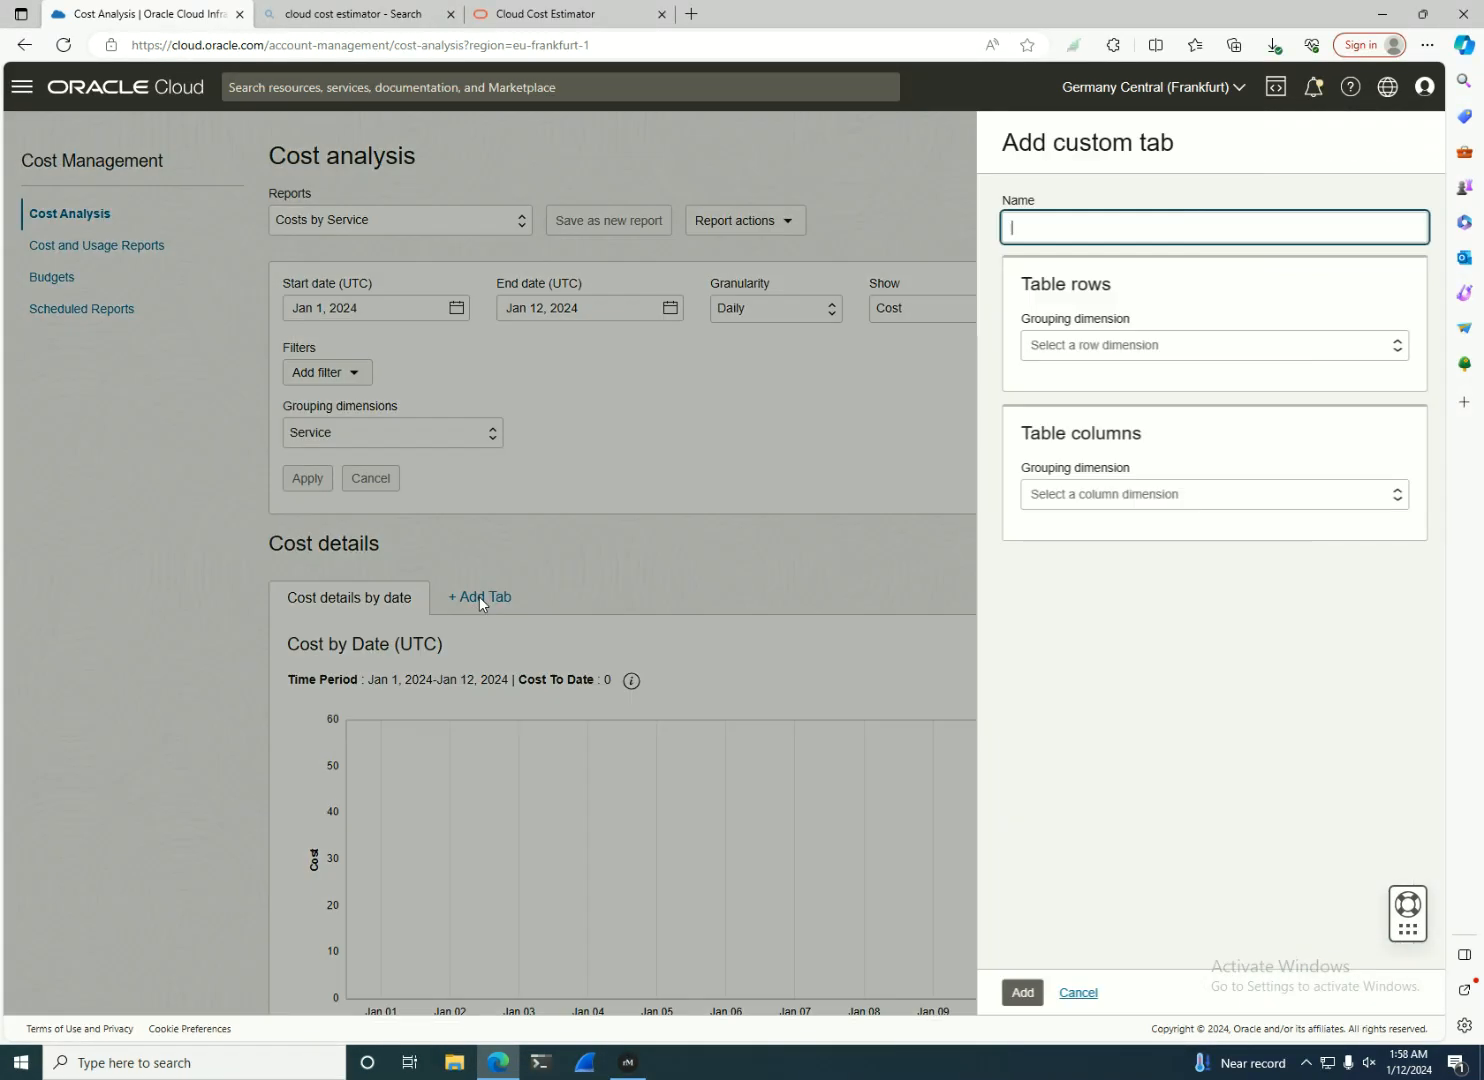
click(1104, 350)
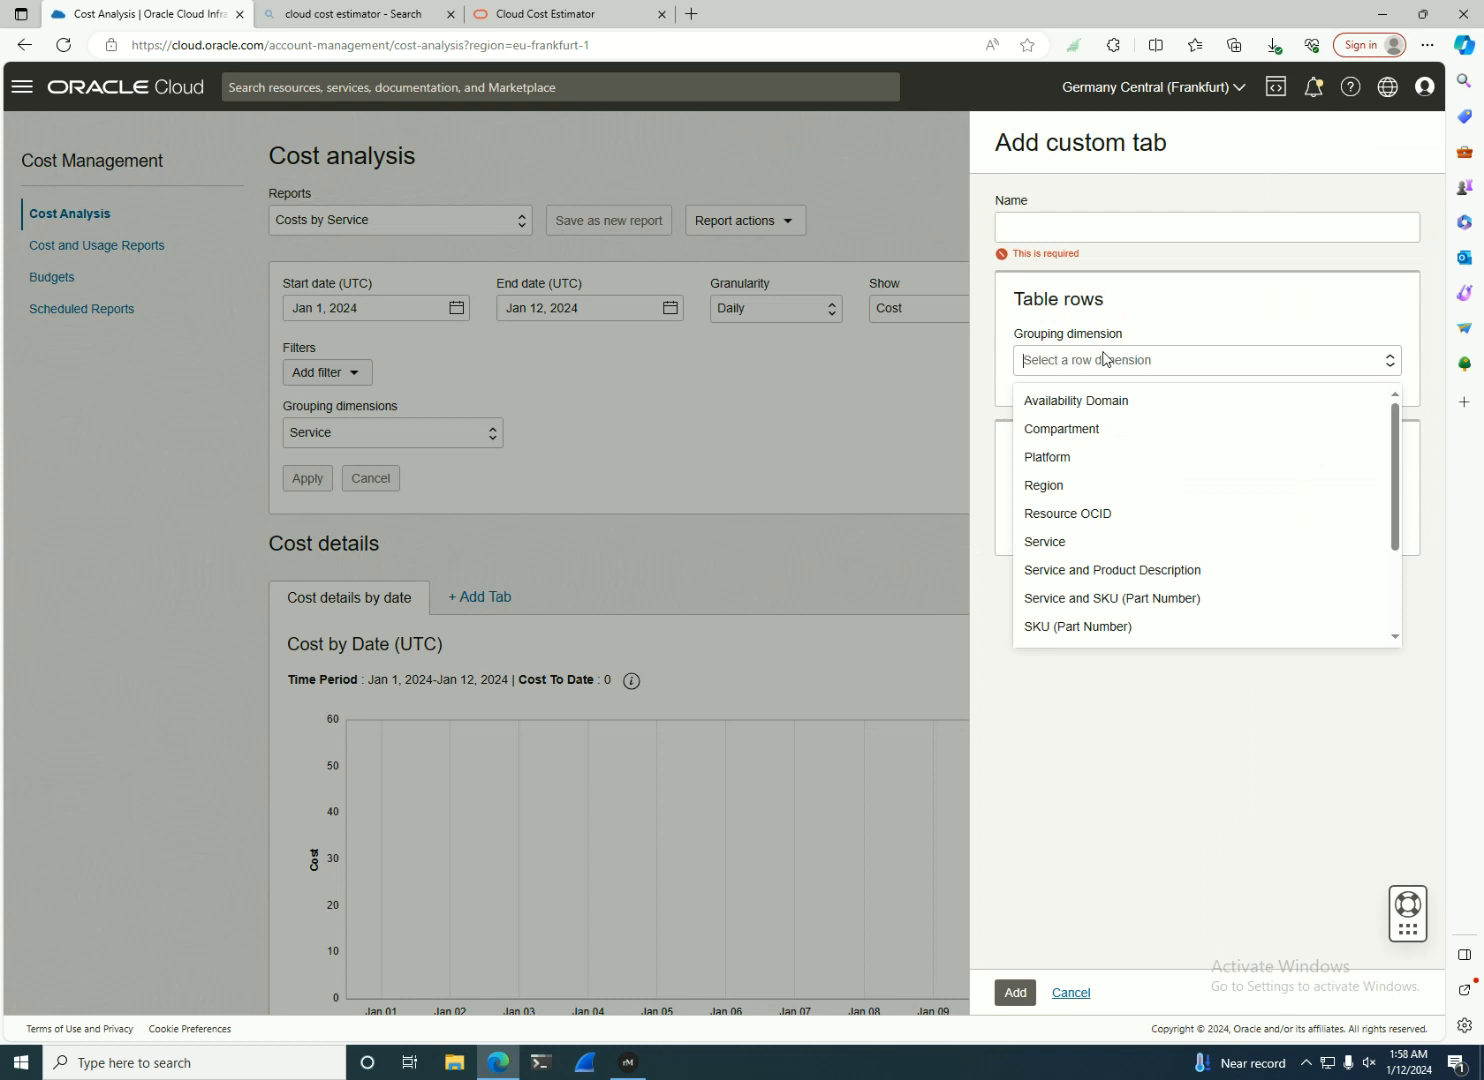
click(1078, 428)
click(1070, 425)
click(1060, 474)
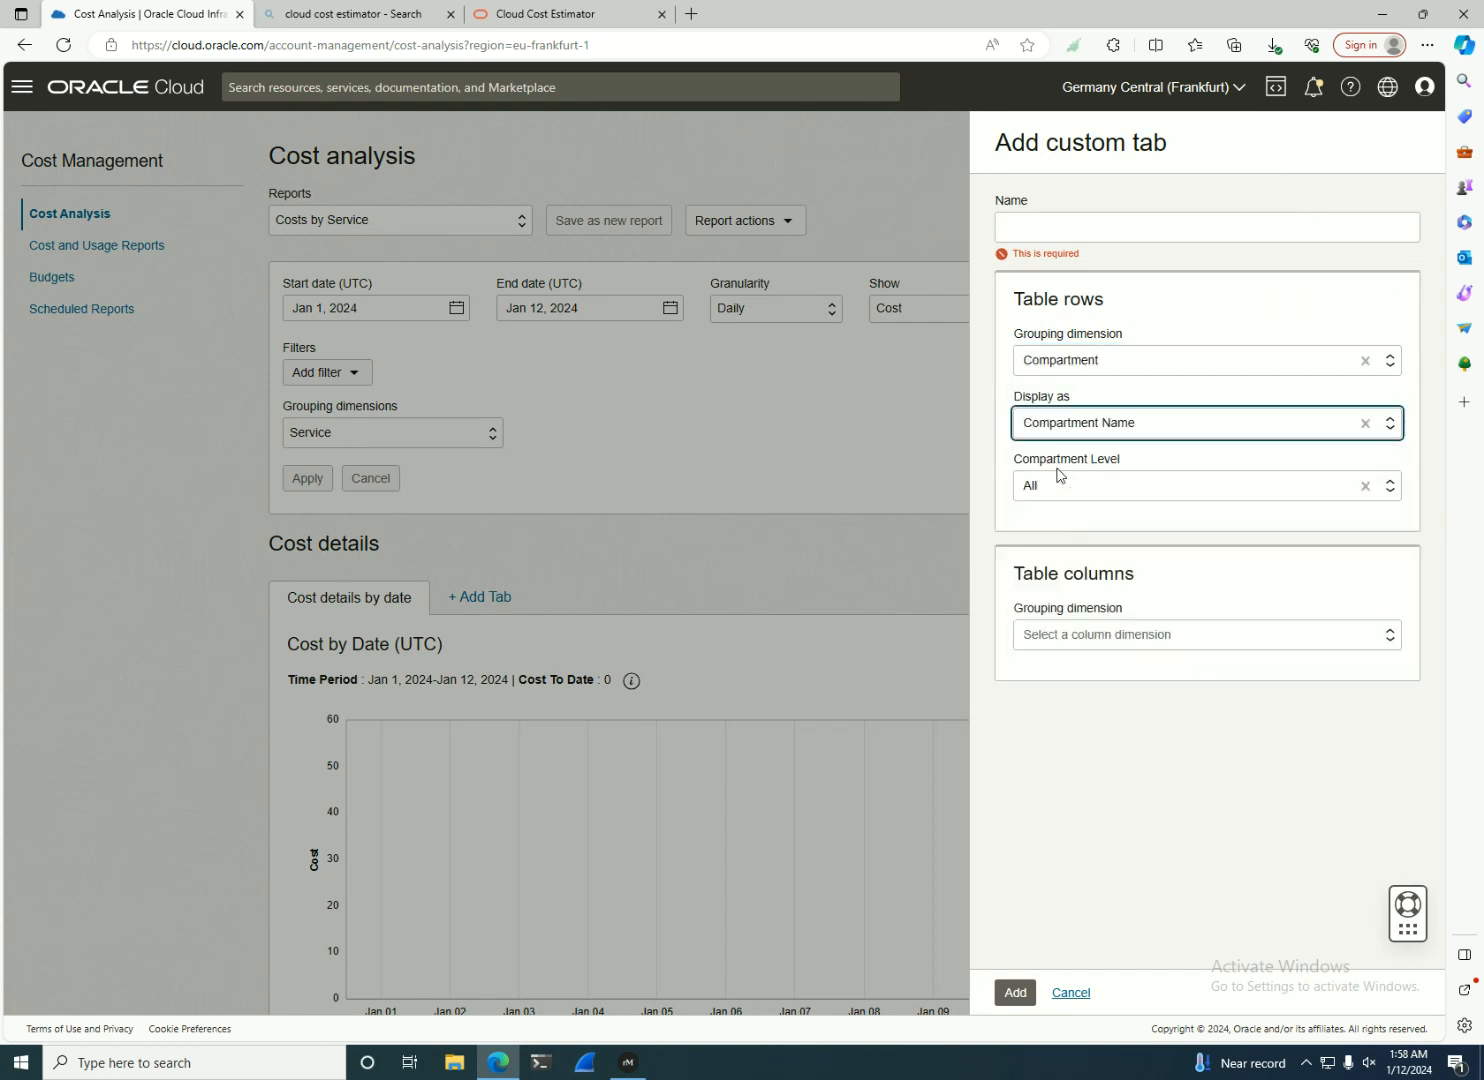
click(1056, 484)
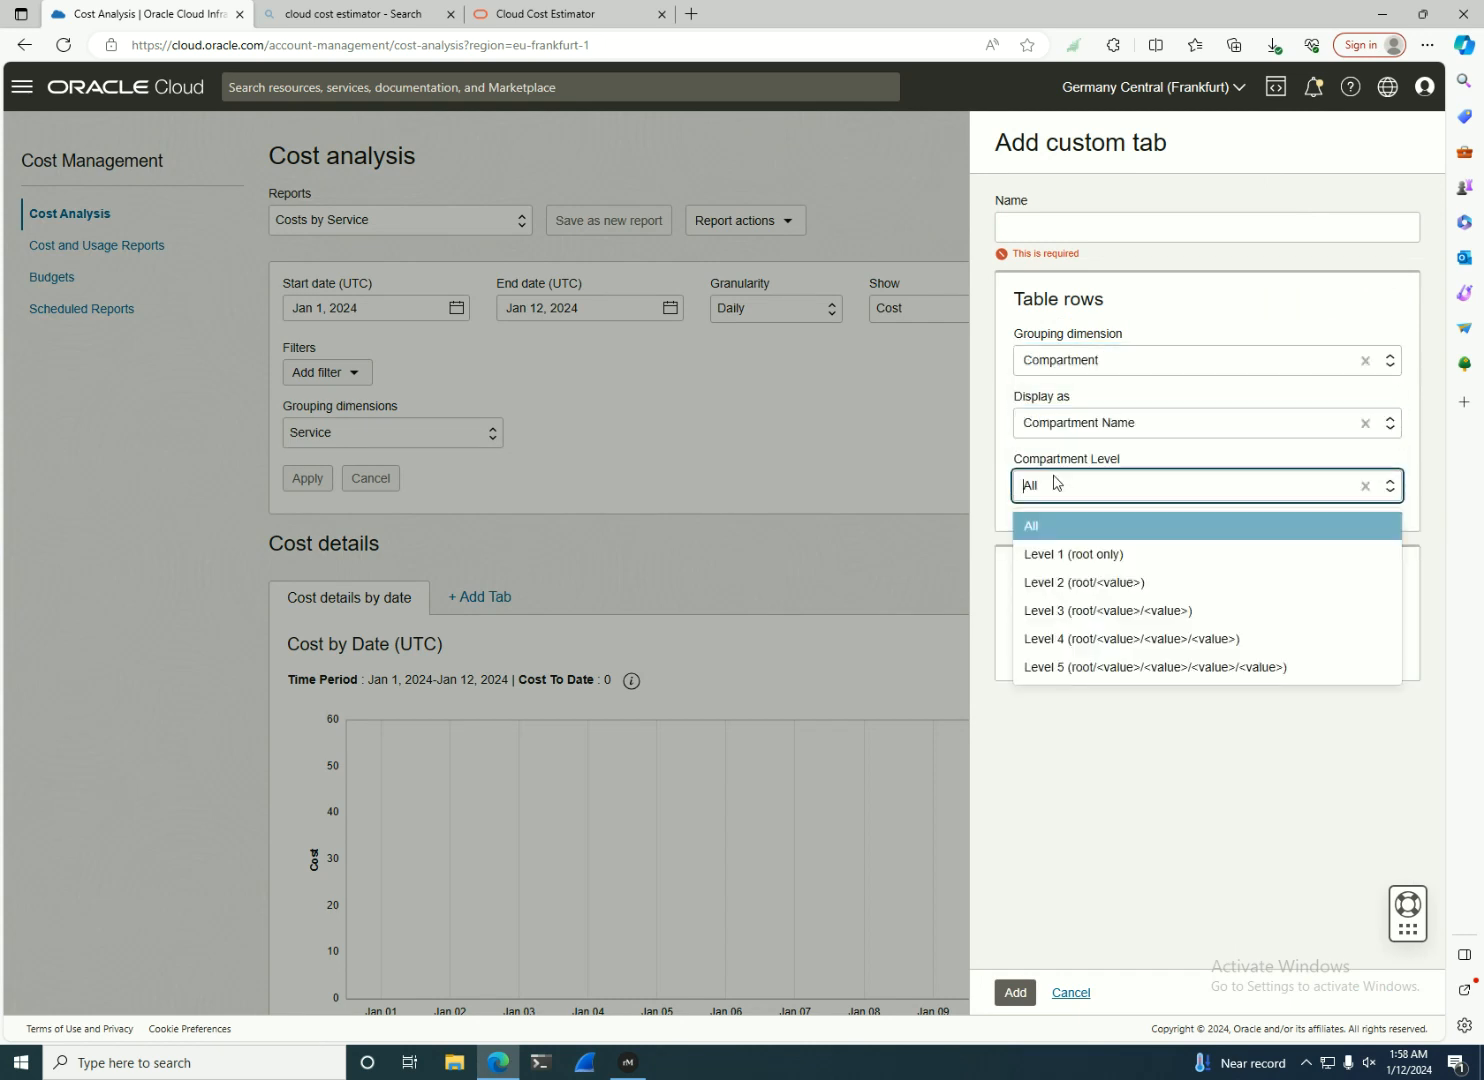
click(1108, 582)
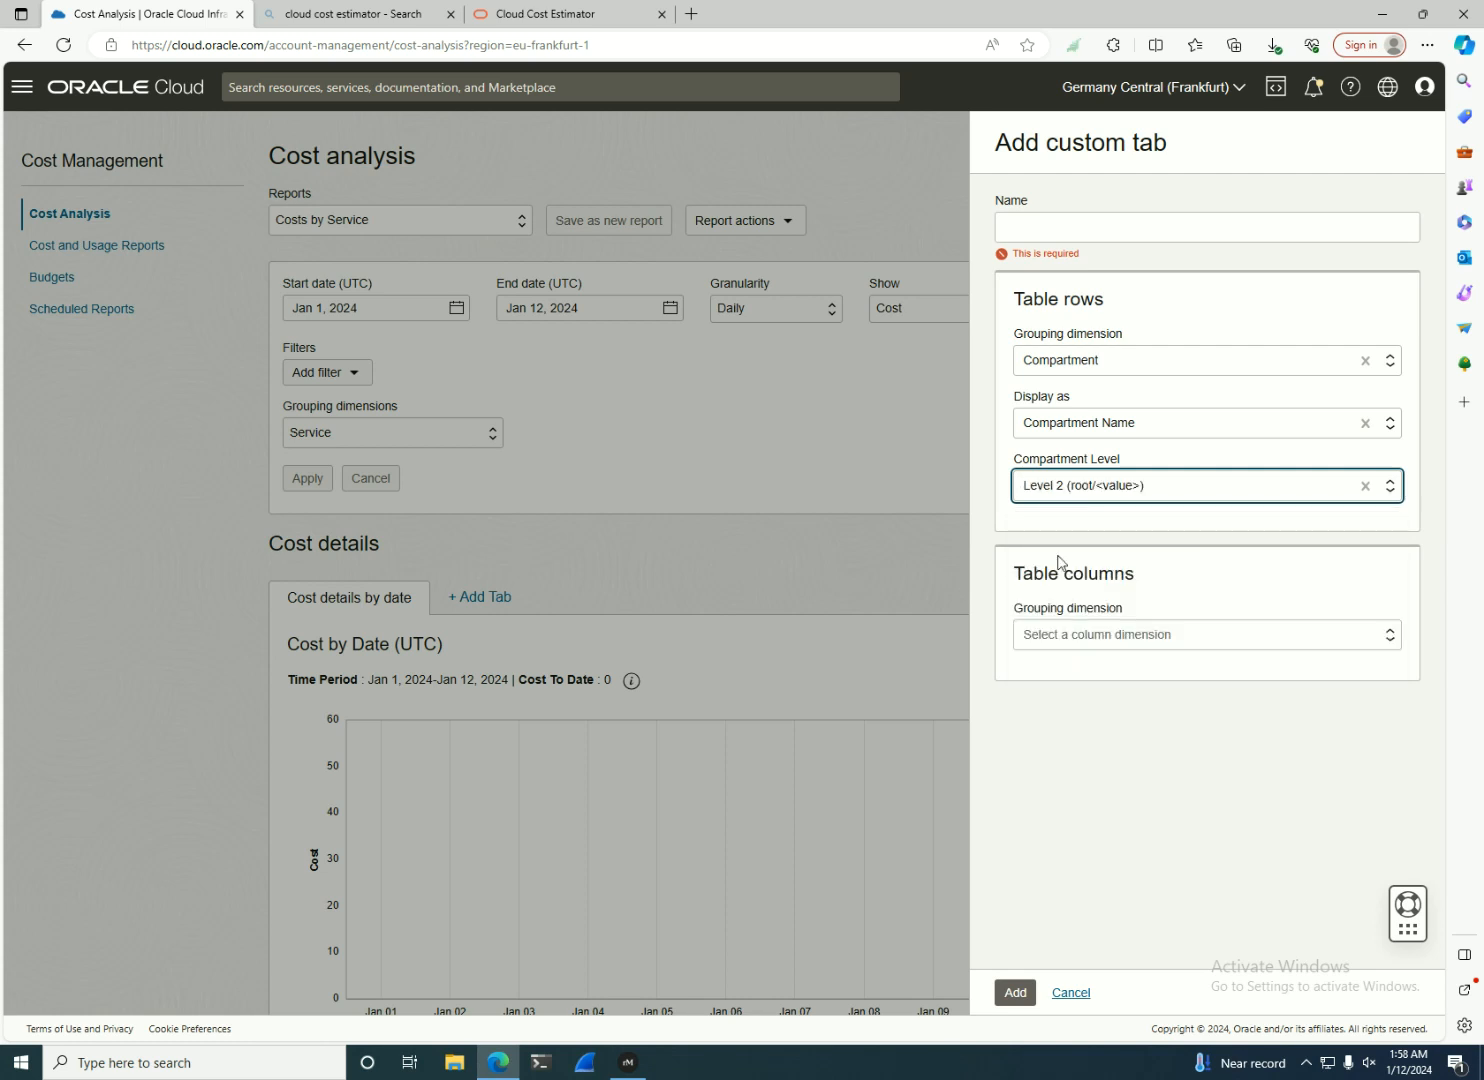
Group the custom tab's columns by Service, name the tab "test" and add it.
click(1104, 637)
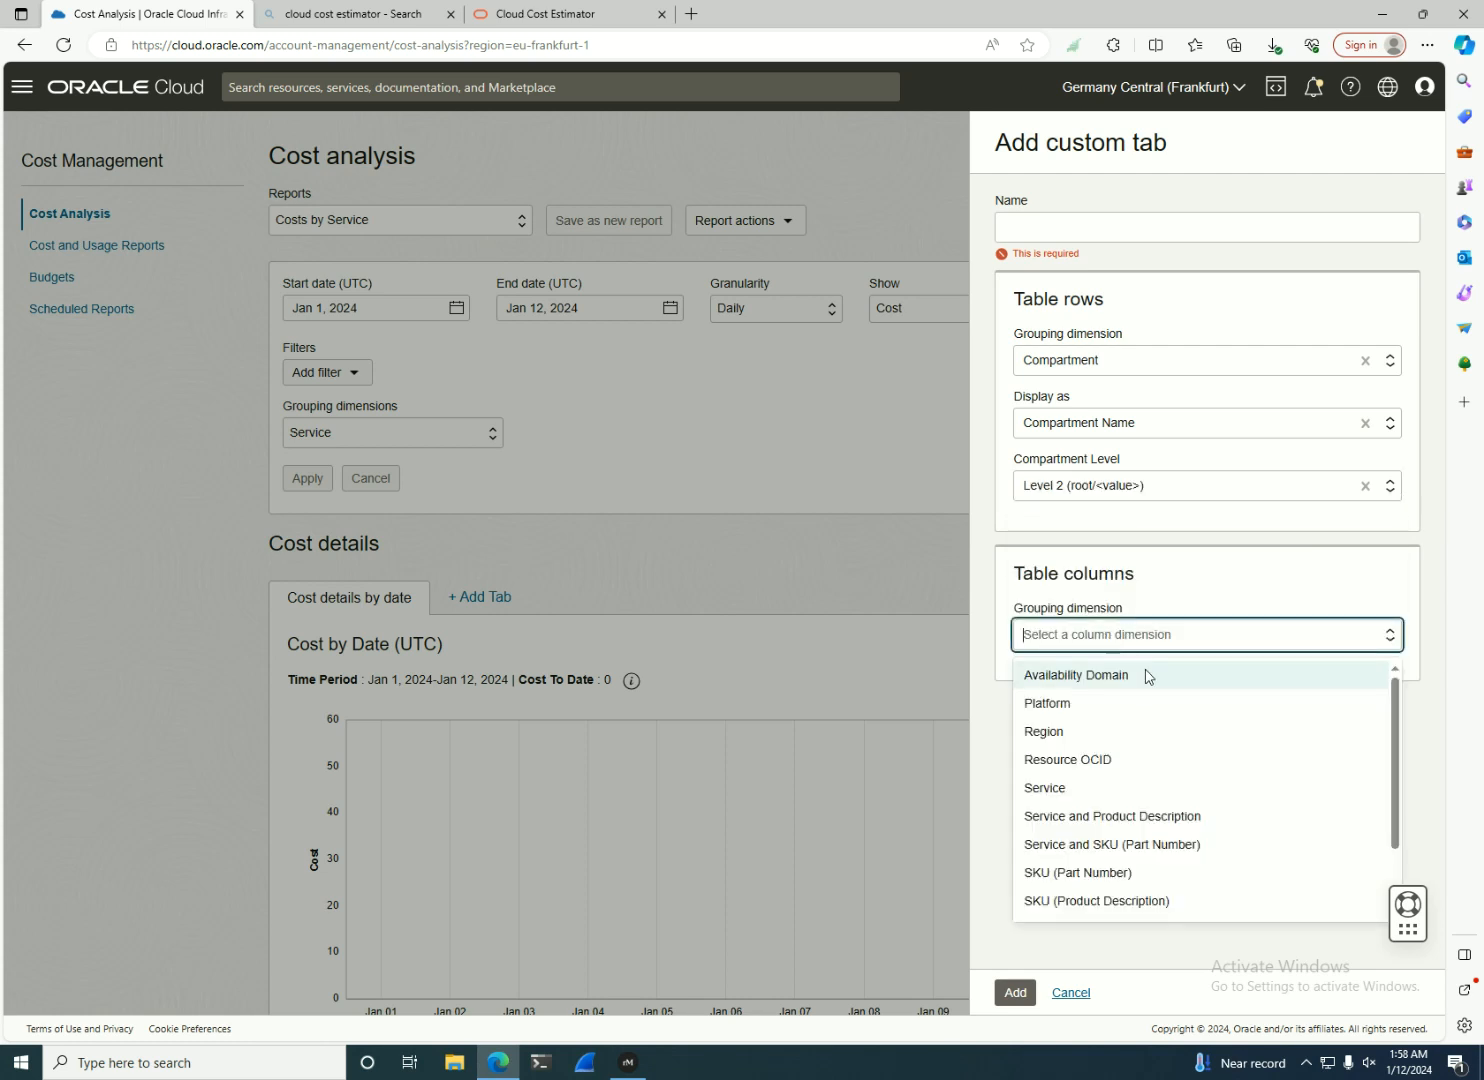
click(1145, 790)
click(1035, 230)
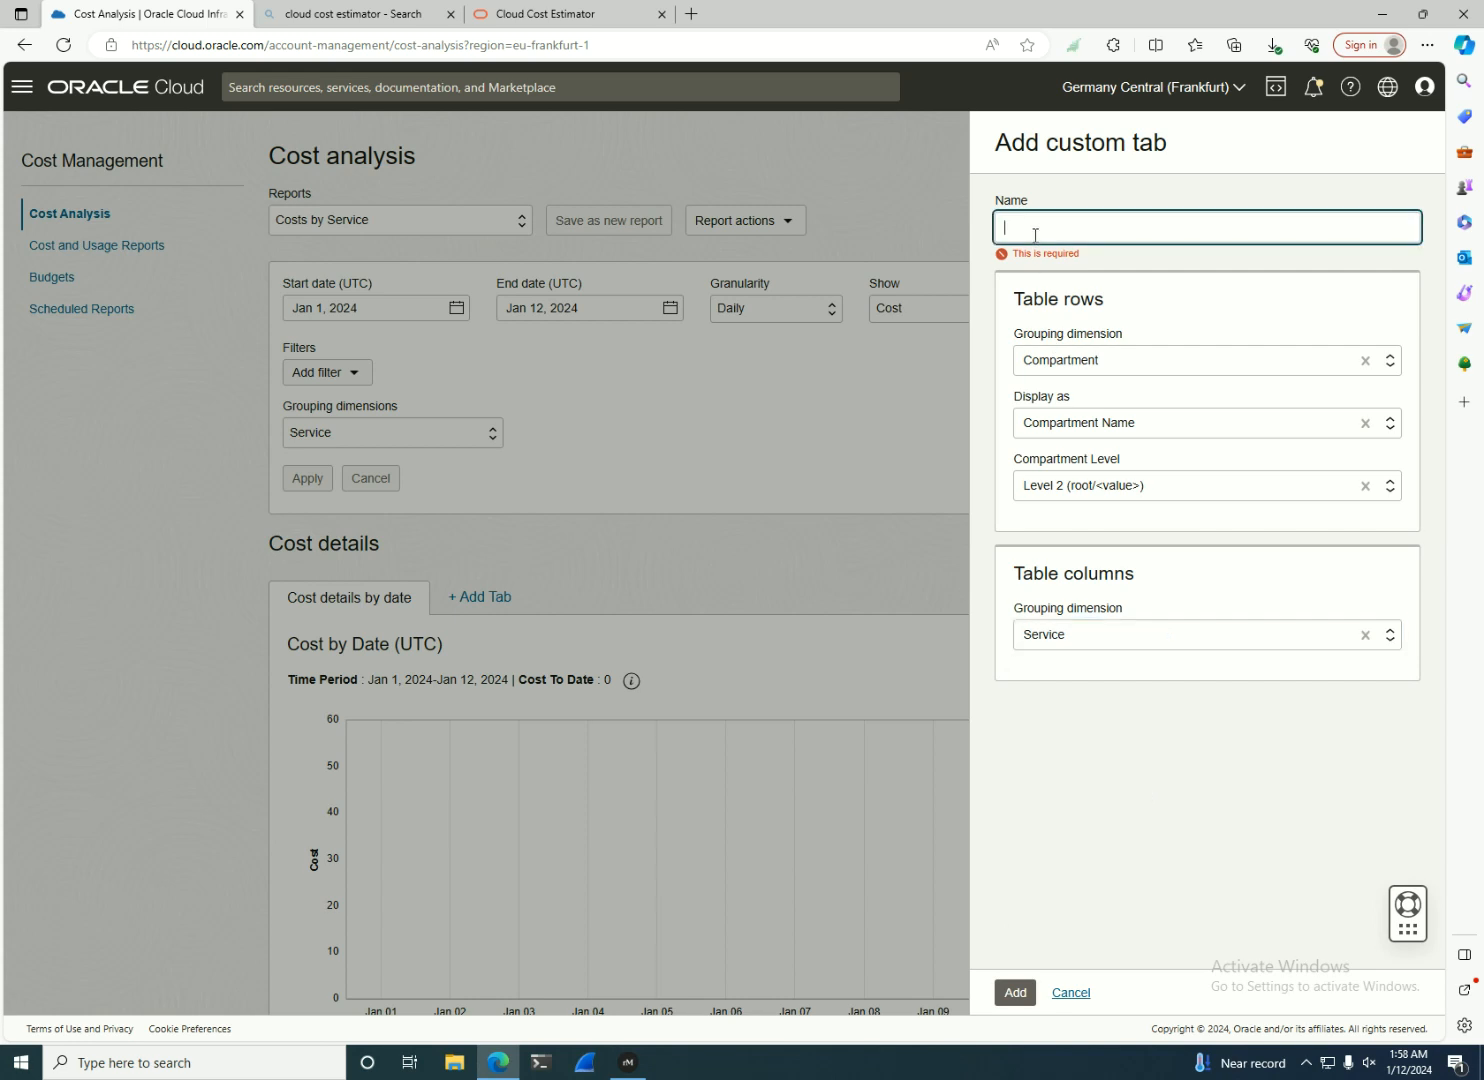
text(test)
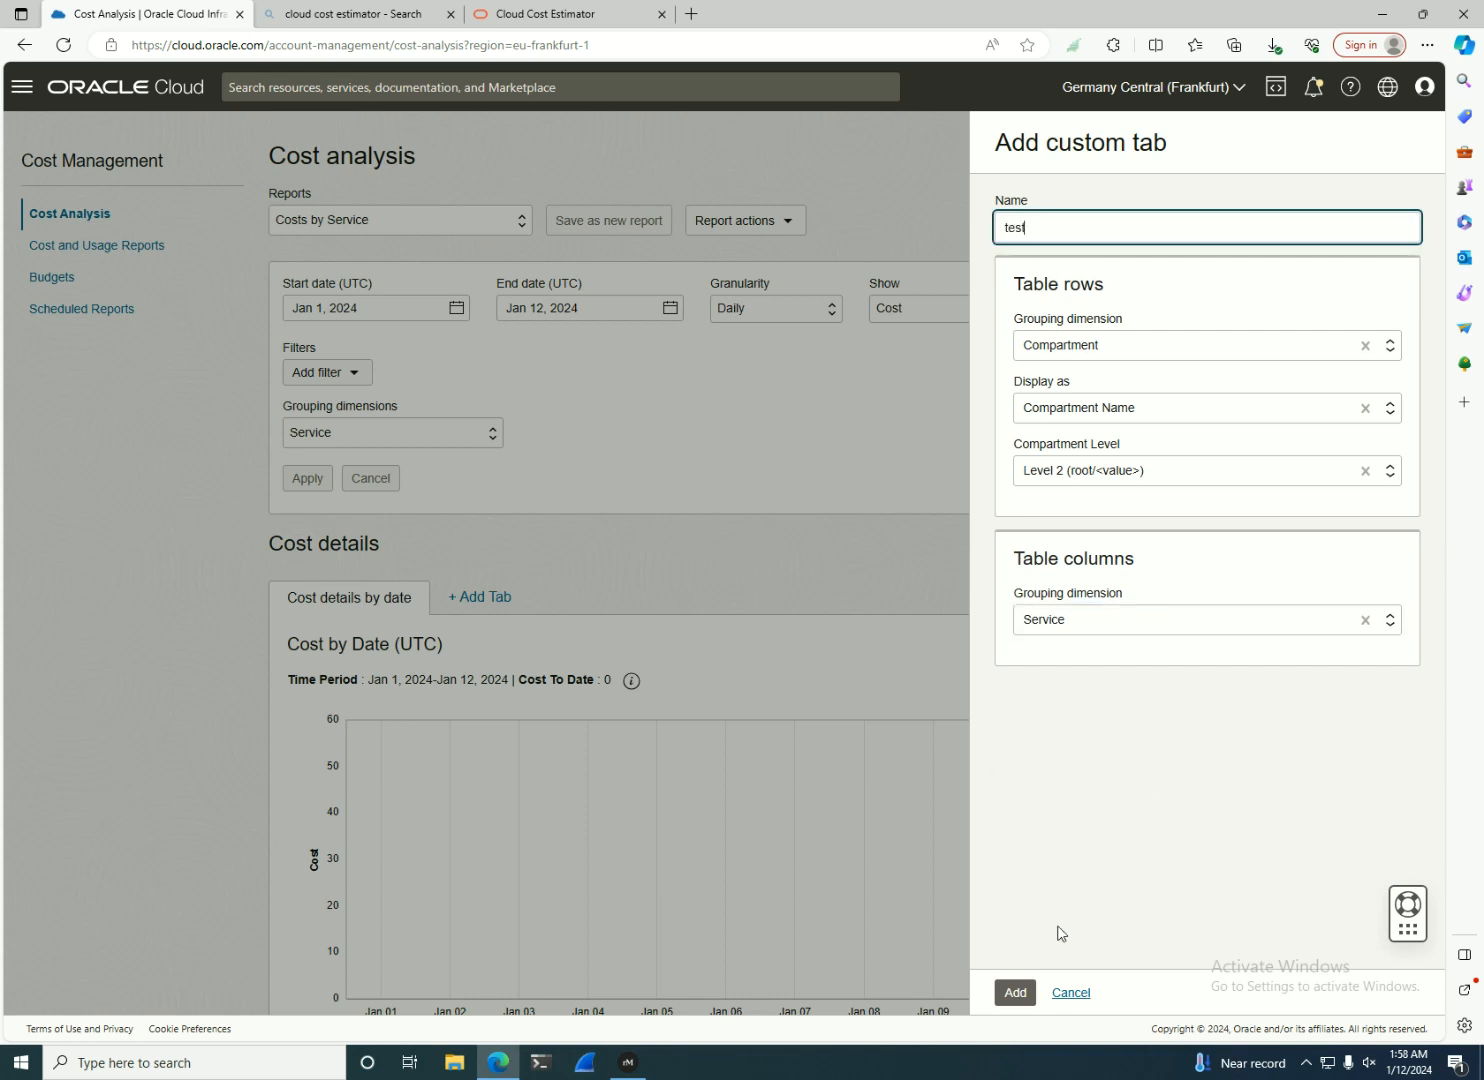
click(1015, 992)
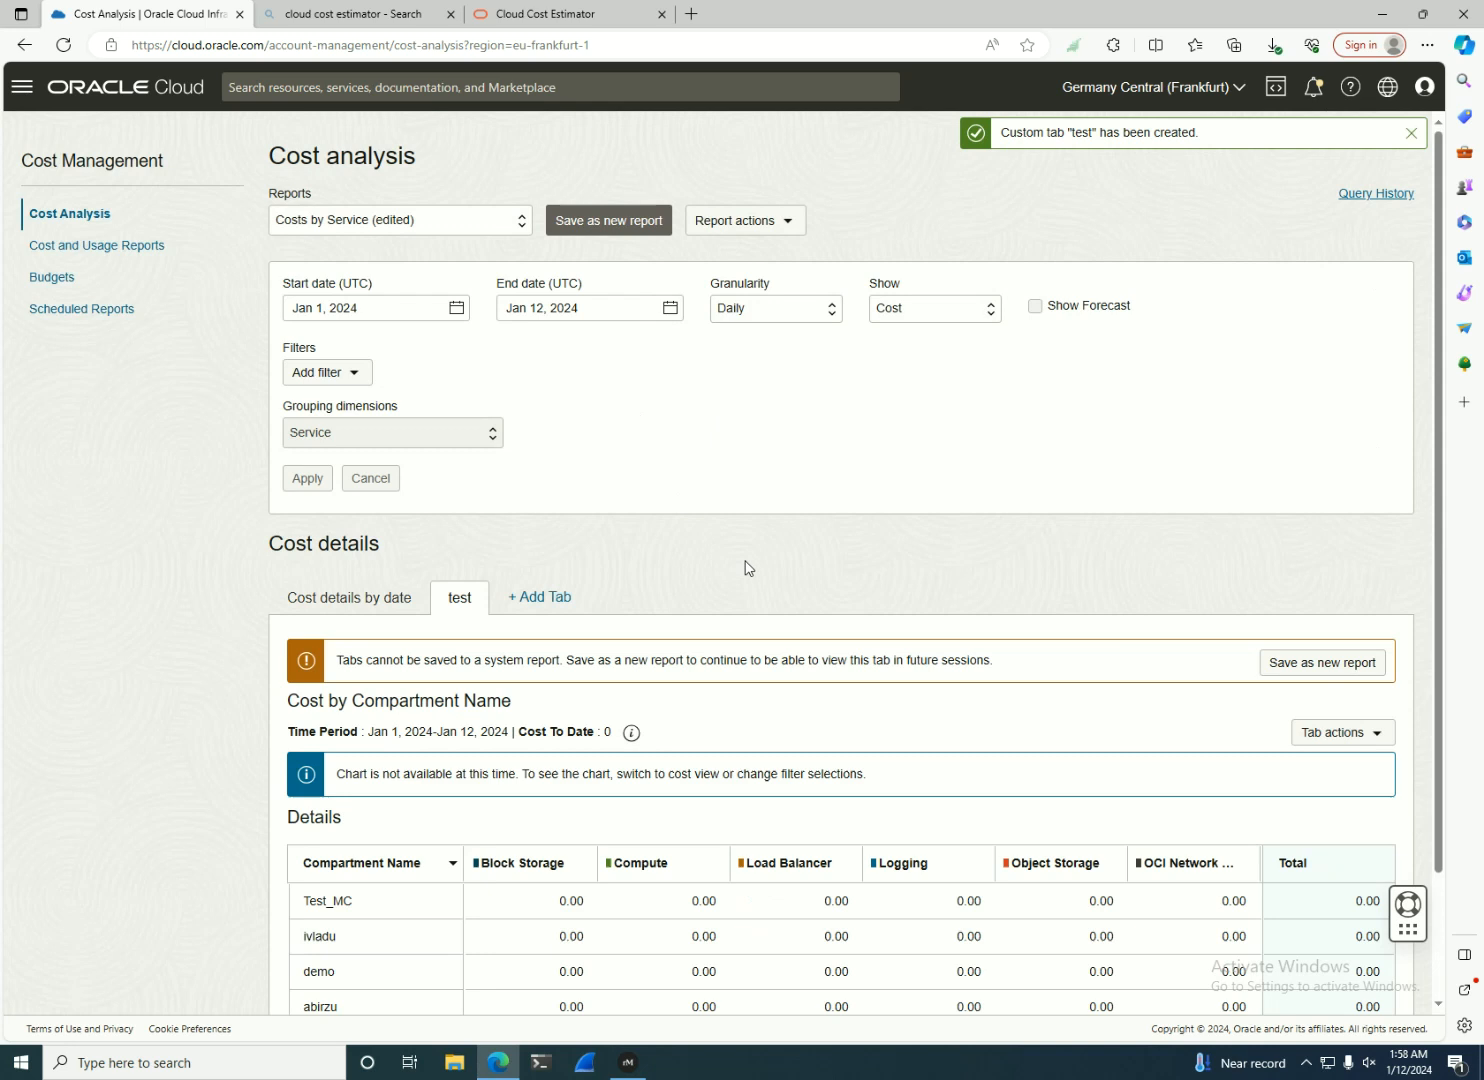
Review the costs per compartment in the test tab and save the analysis as a new report named "gggg".
scroll(755, 561, down, 2)
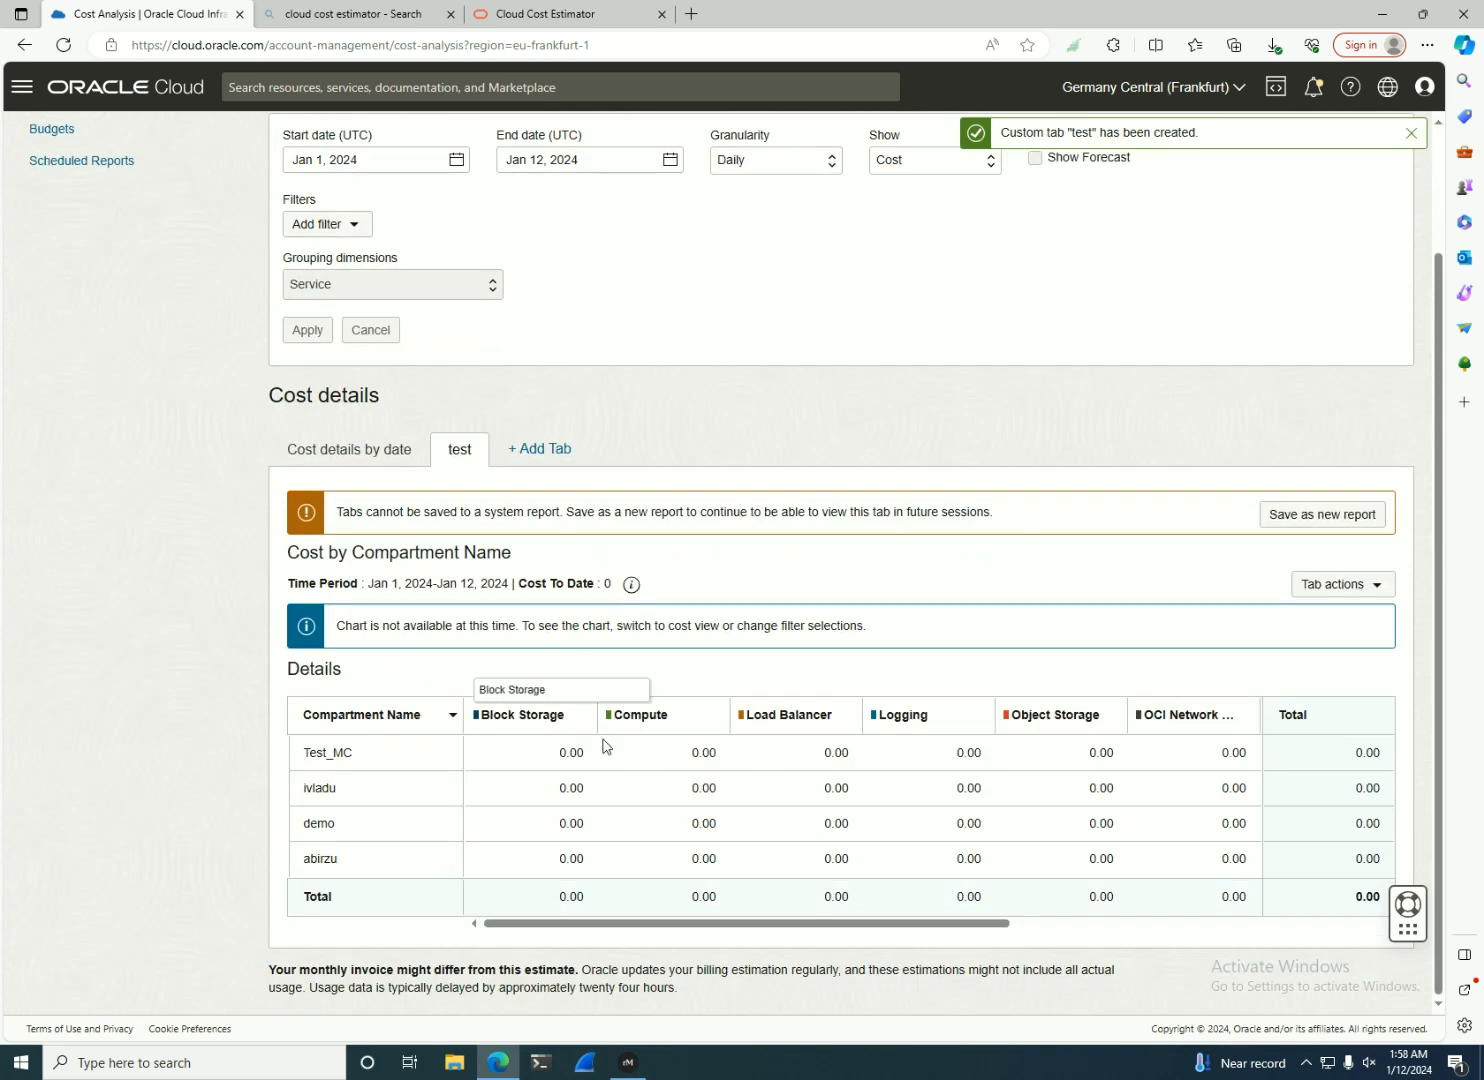
scroll(700, 697, up, 2)
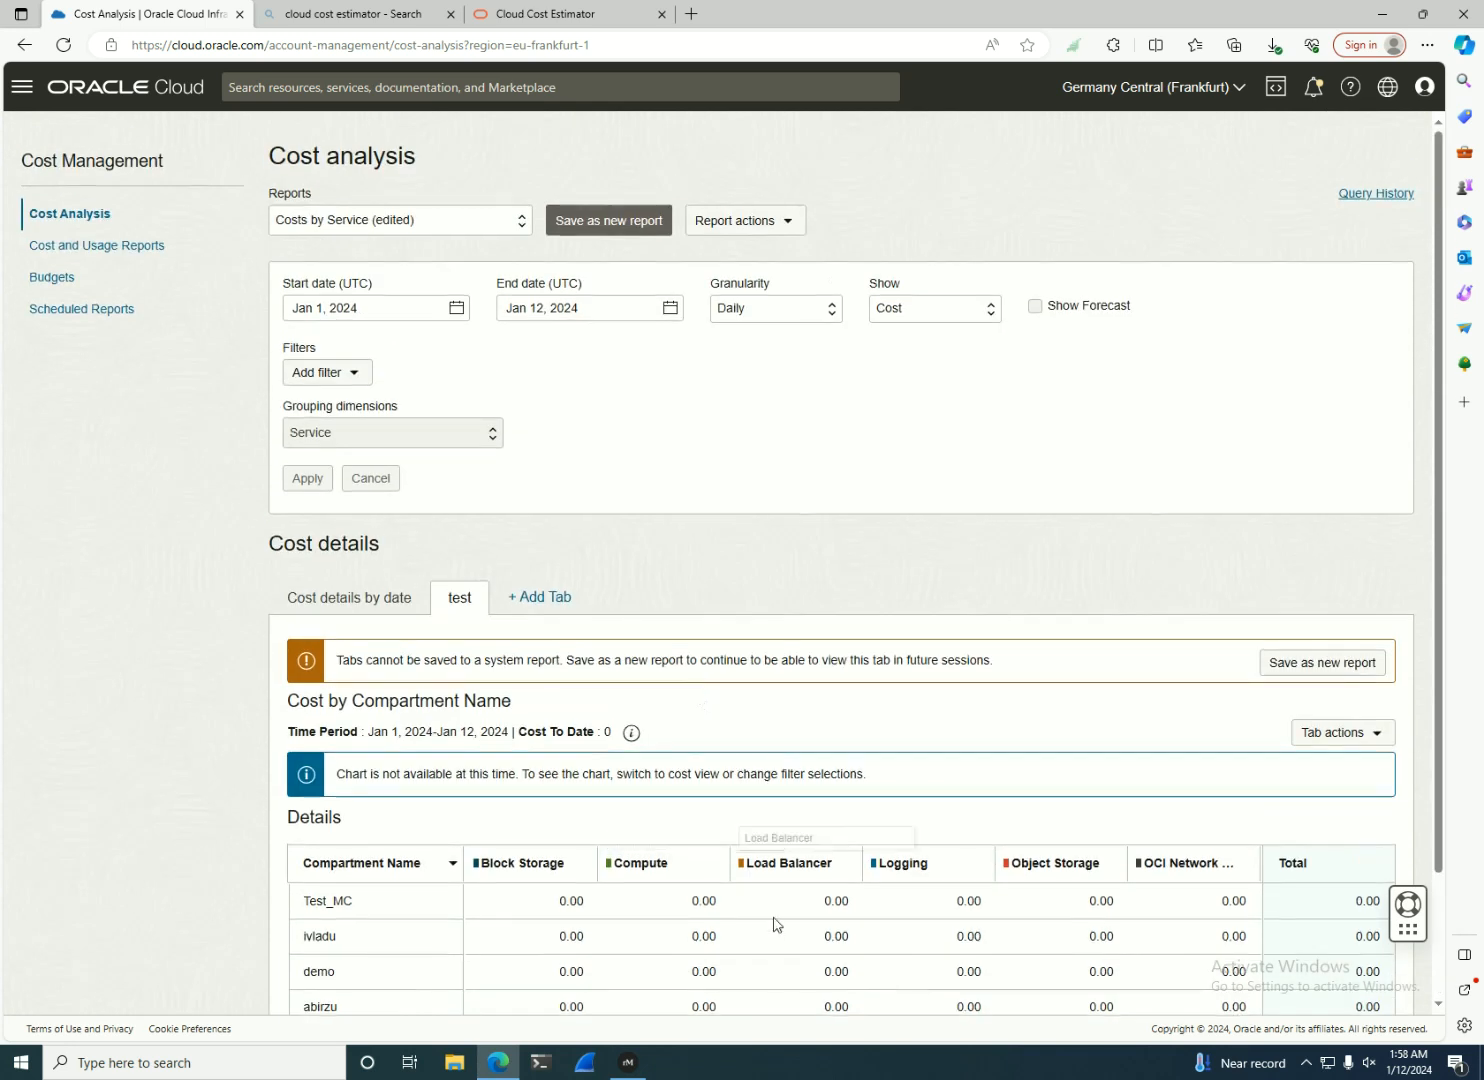
scroll(823, 912, down, 2)
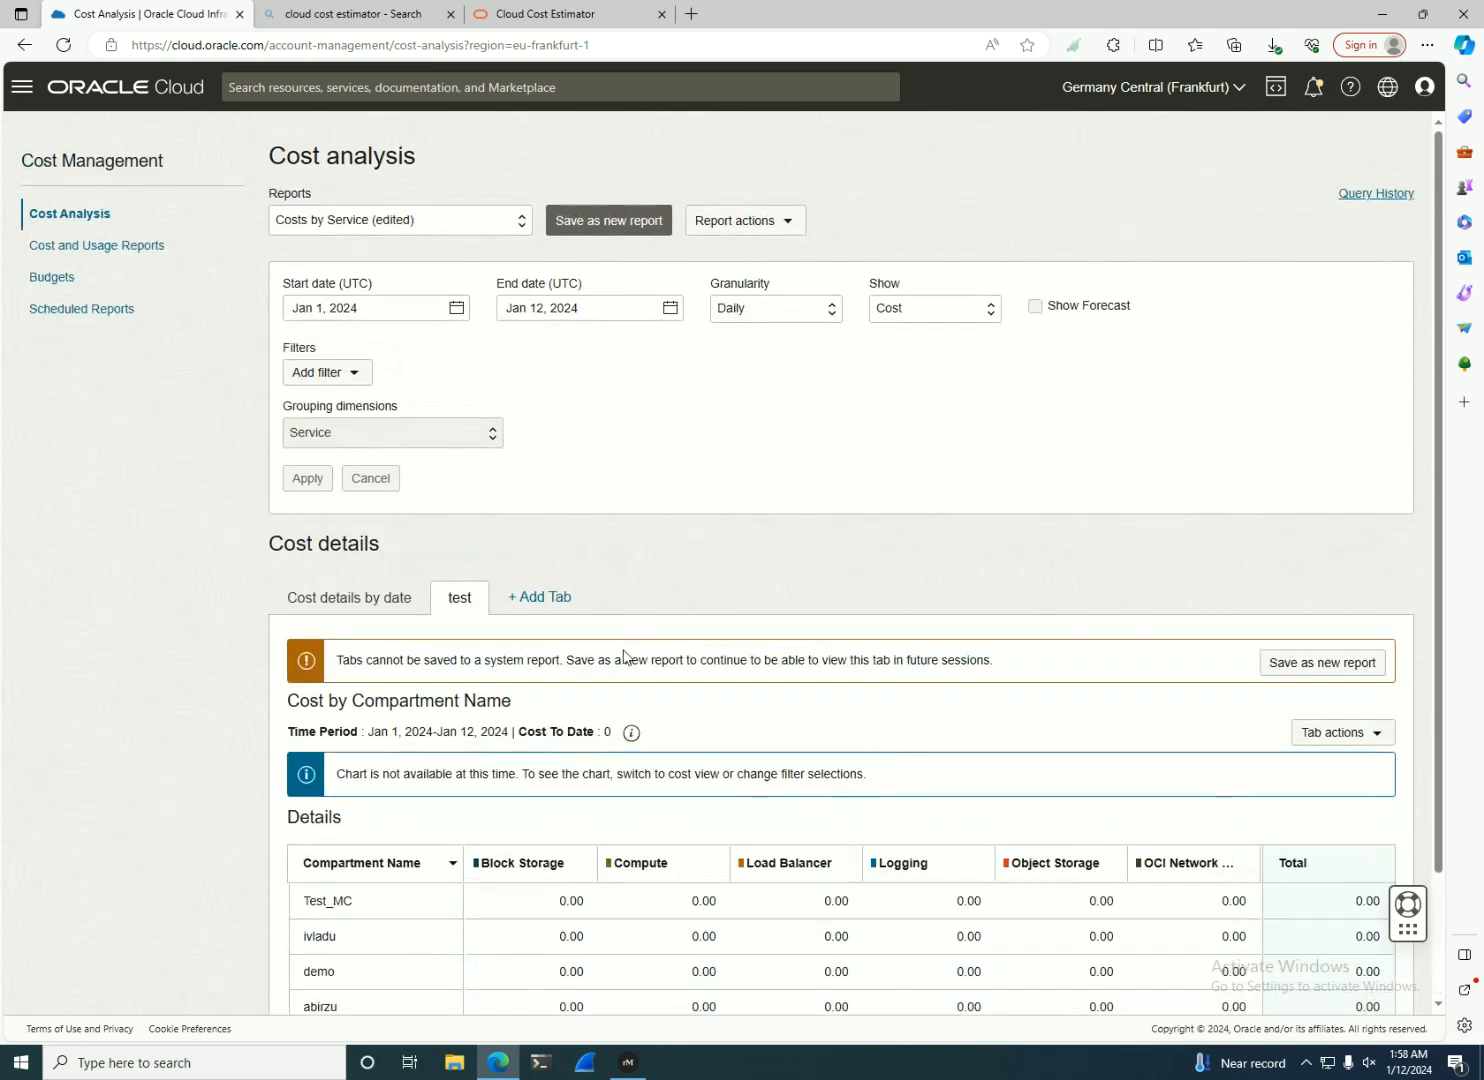
click(1316, 662)
click(547, 316)
text(gggg)
click(391, 384)
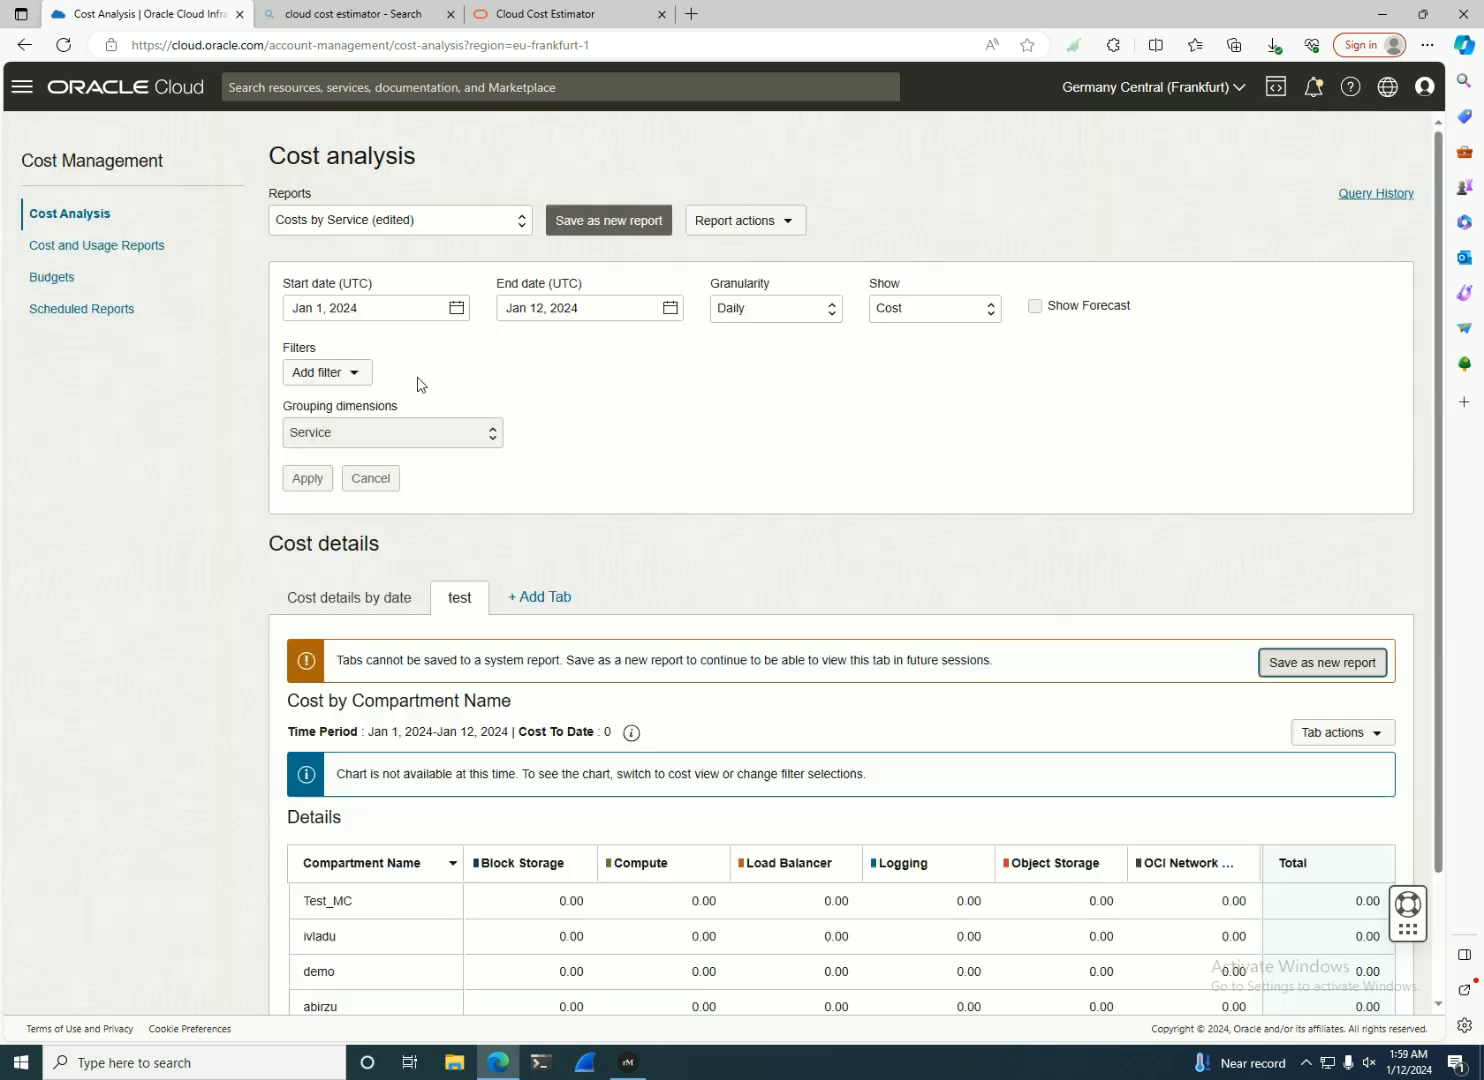
Check the start and end date calendars, keeping the current range, and set the report's granularity to Monthly.
click(431, 307)
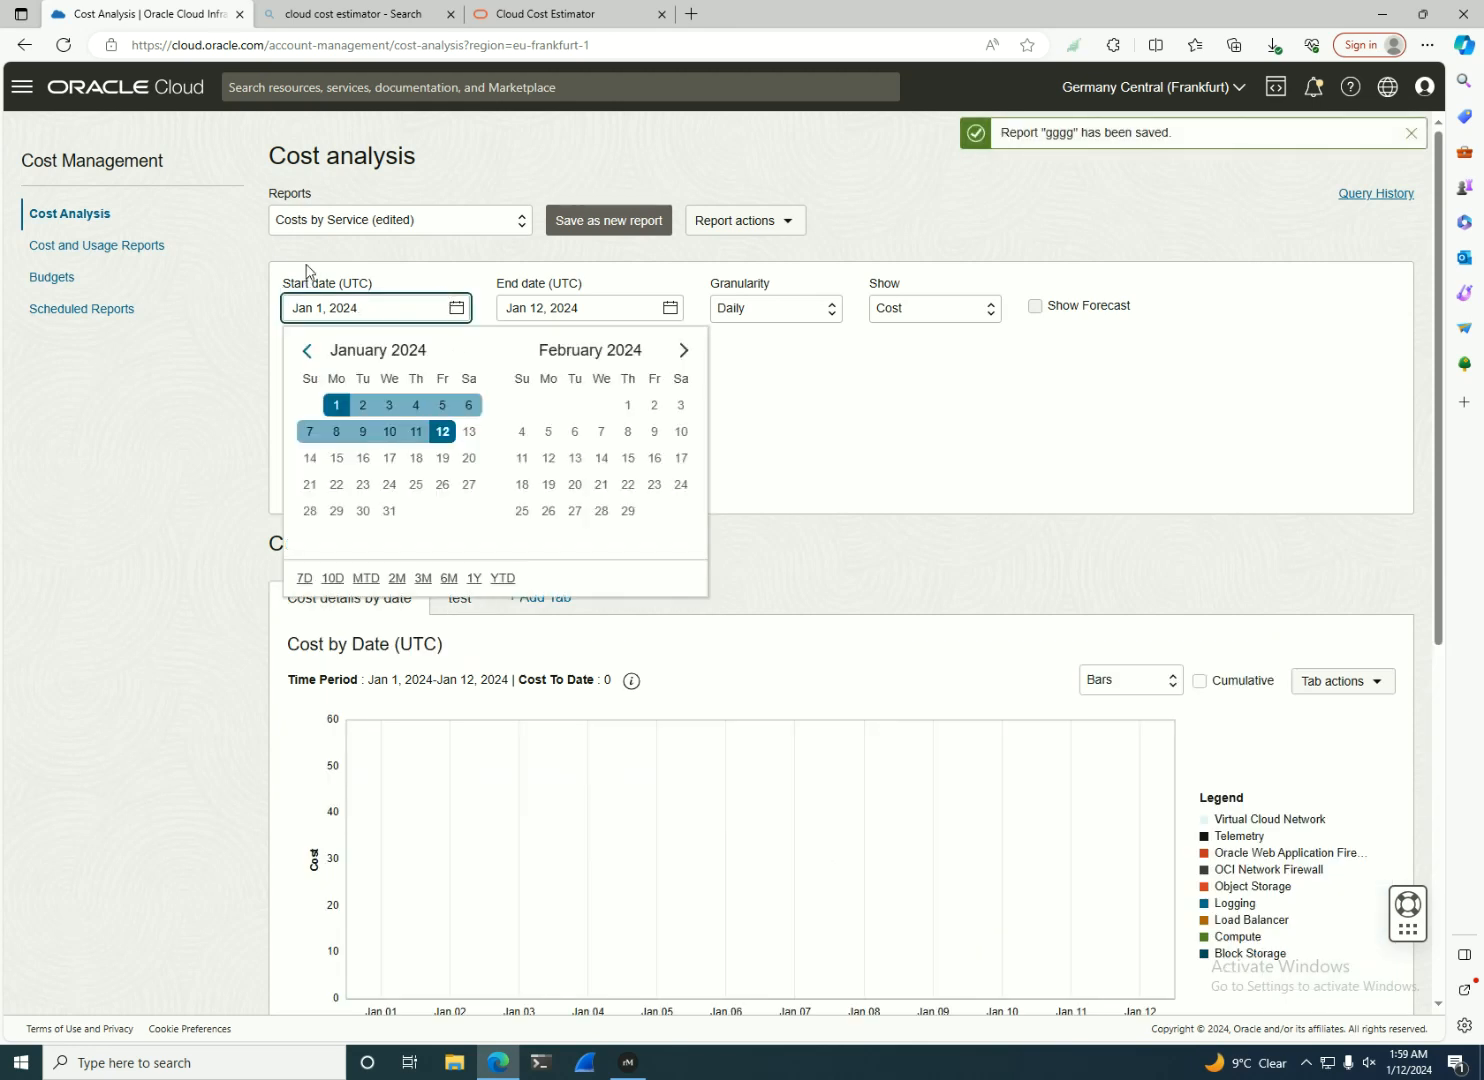
click(607, 309)
click(655, 438)
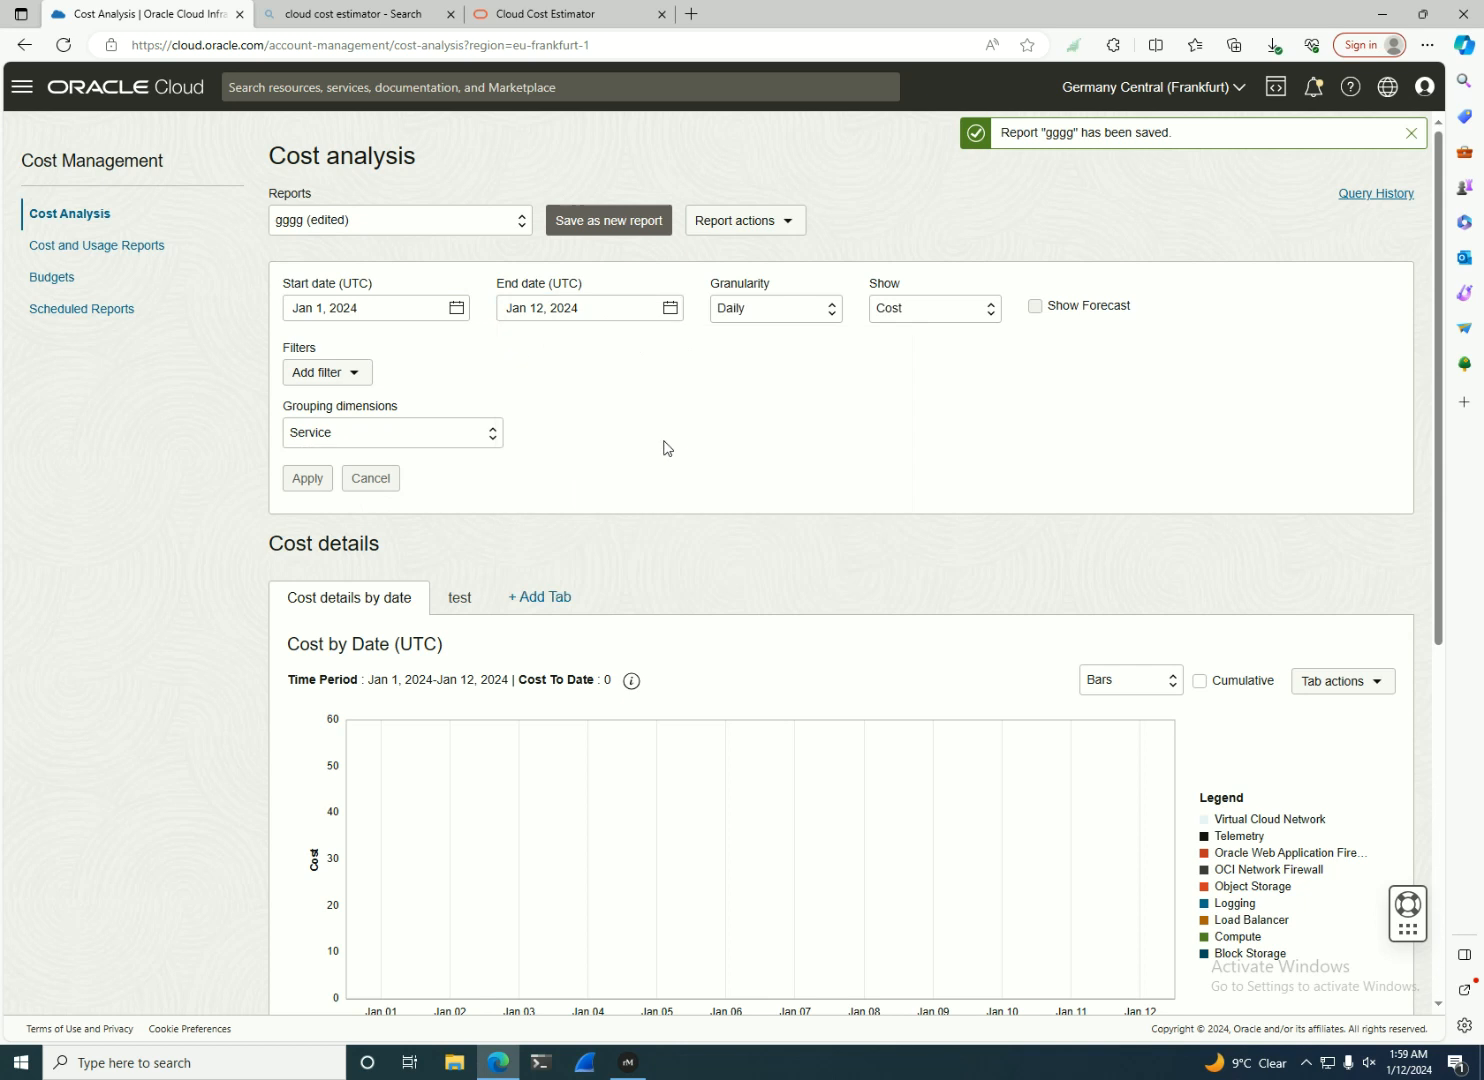
click(825, 314)
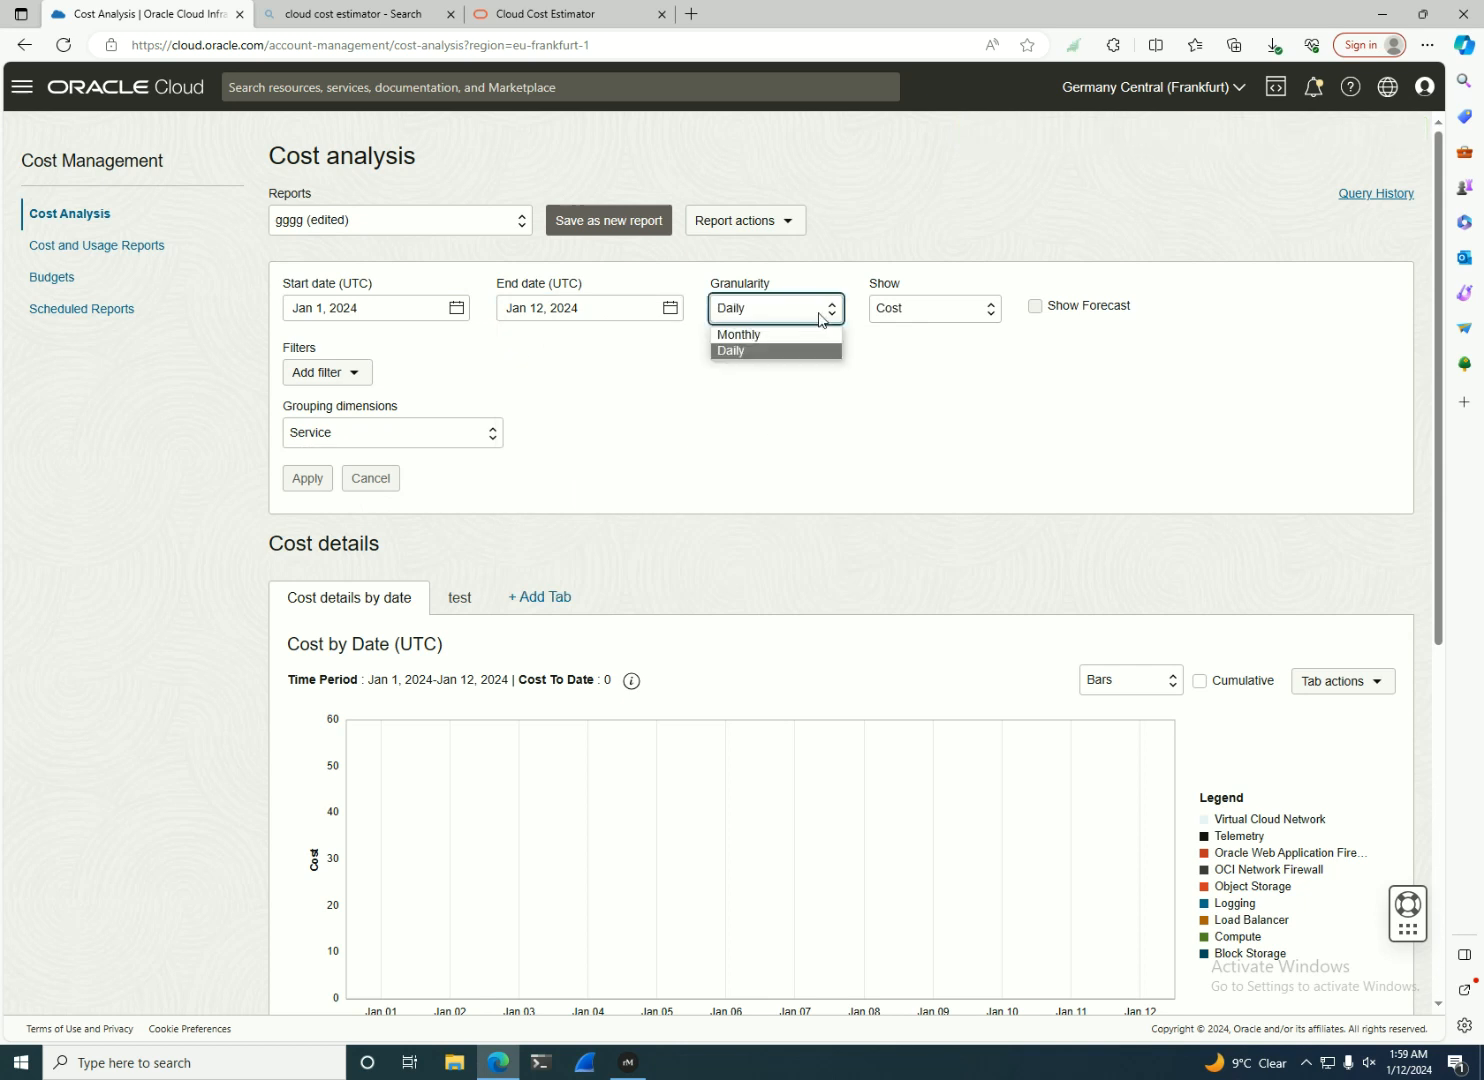
click(769, 338)
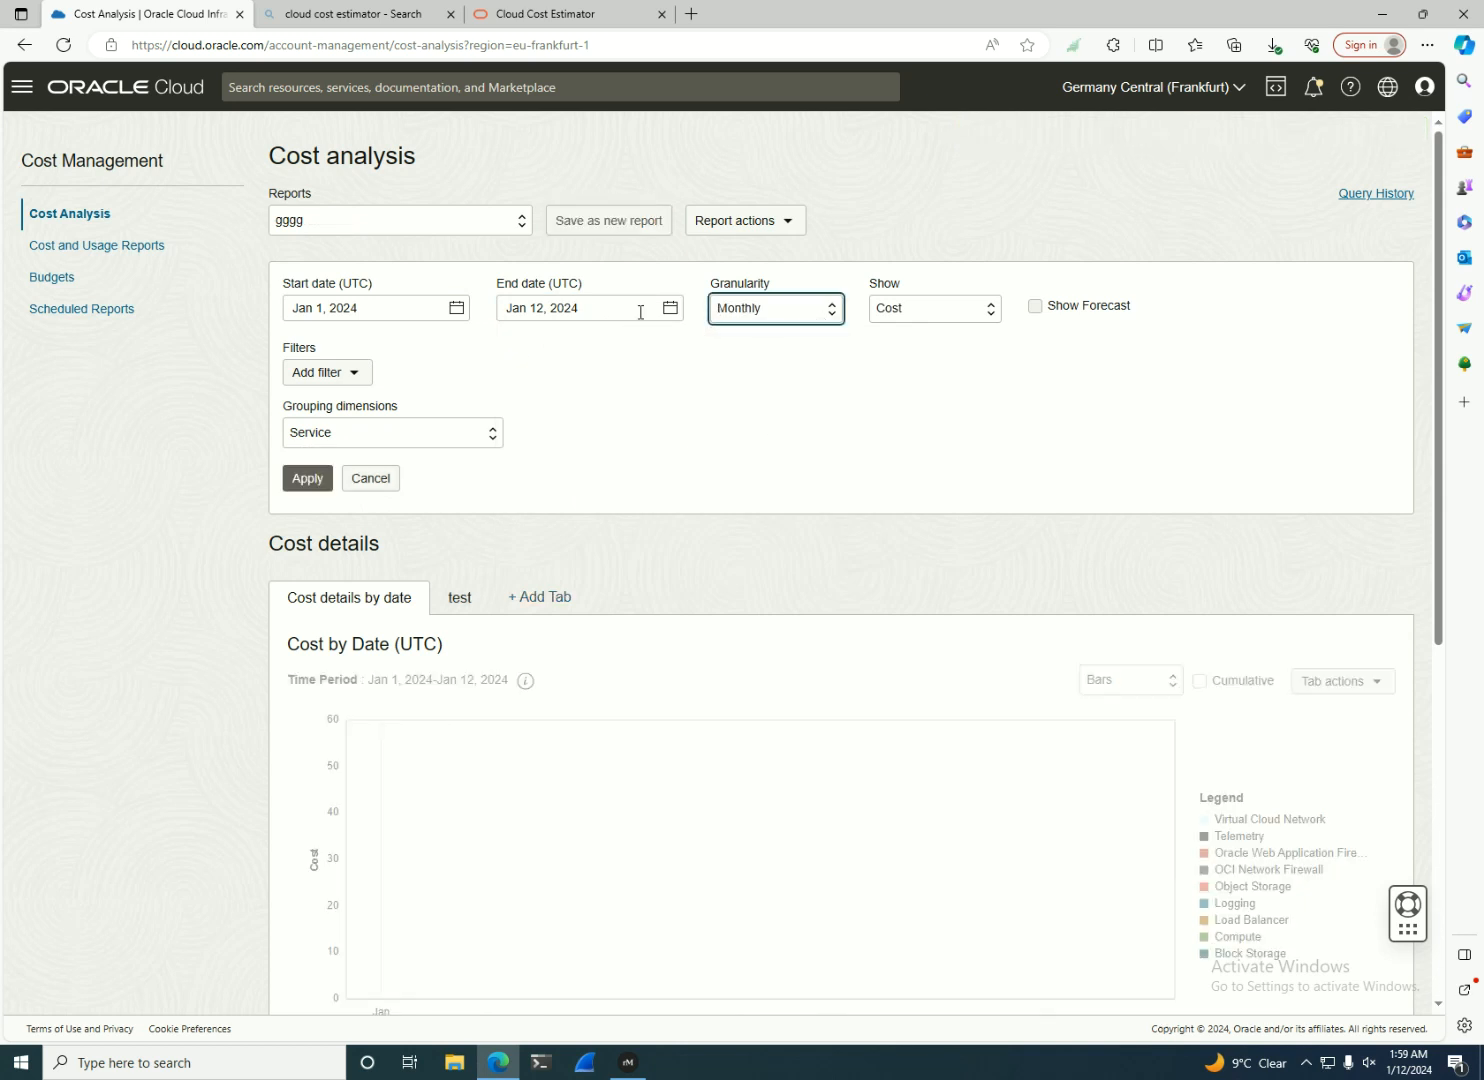
Set the report's start date to Apr 1, 2022.
click(447, 306)
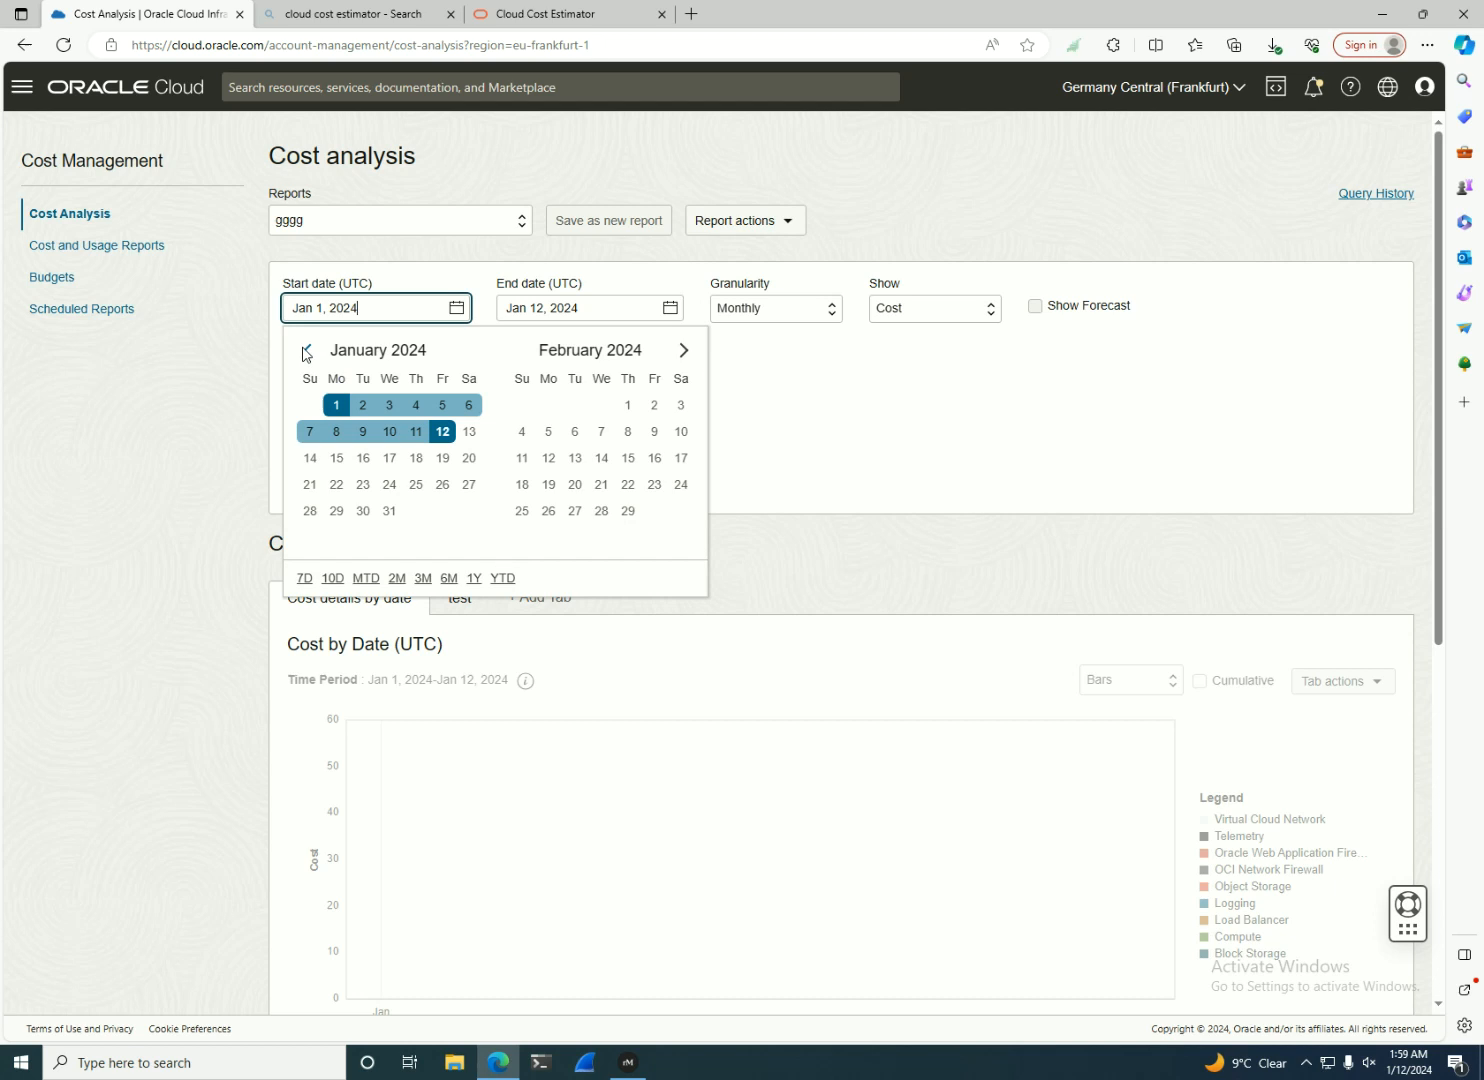
click(307, 352)
double_click(307, 352)
click(307, 352)
double_click(307, 352)
double_click(307, 352)
click(307, 352)
double_click(307, 352)
triple_click(307, 352)
double_click(307, 352)
double_click(307, 352)
triple_click(307, 352)
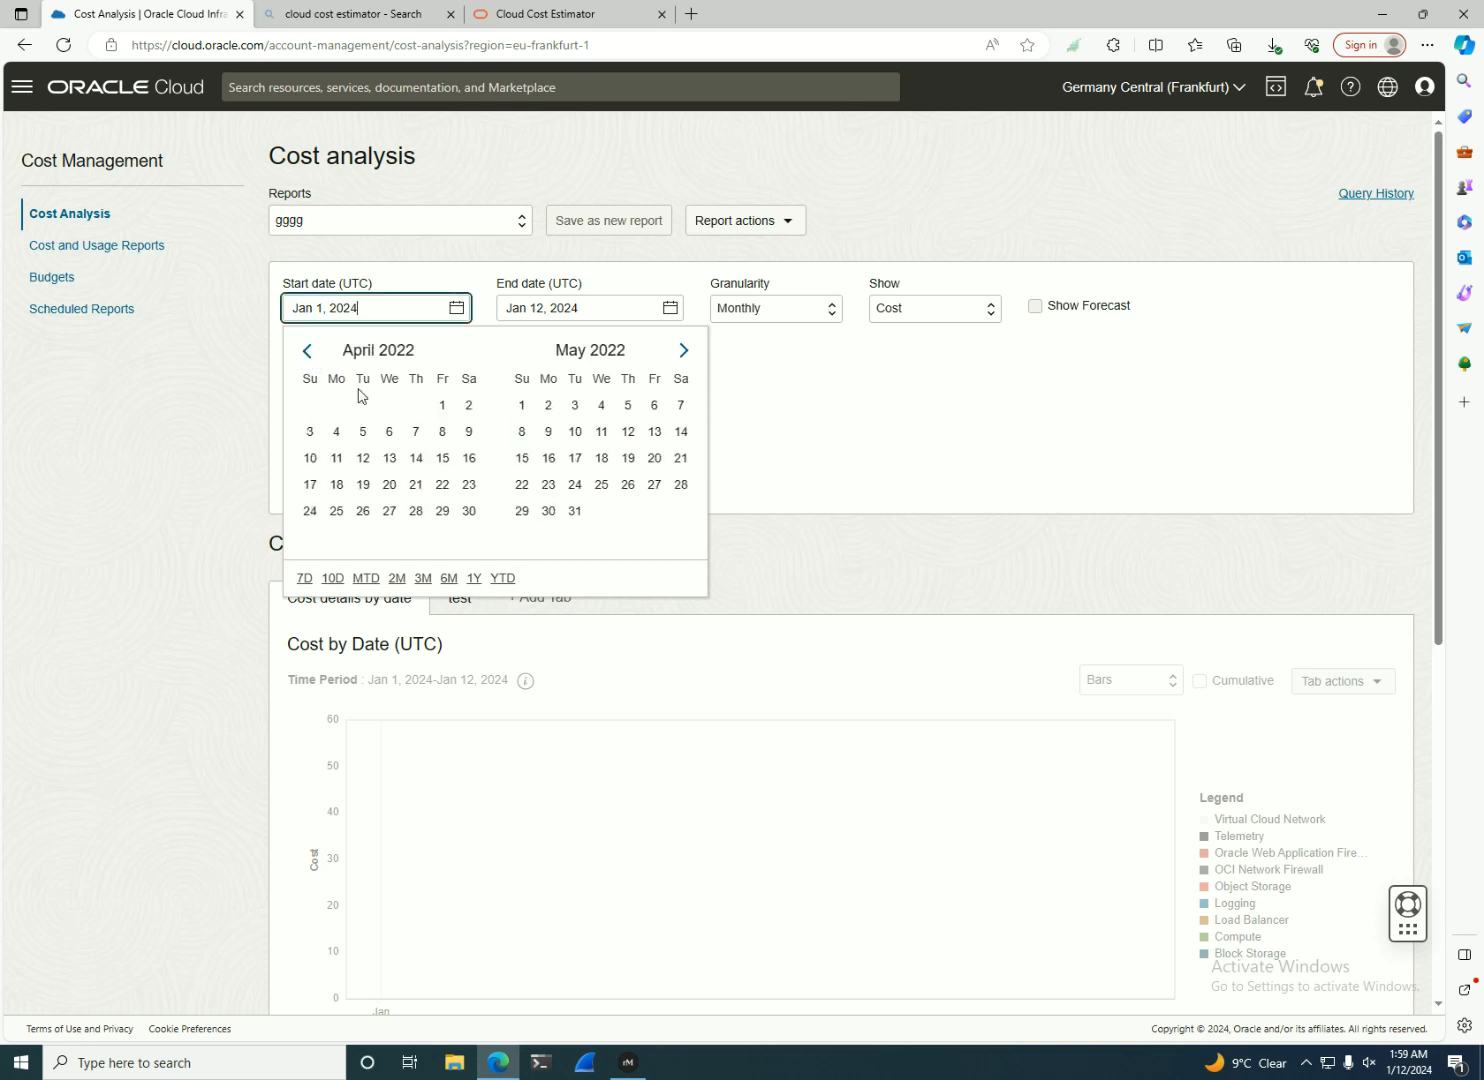
click(442, 404)
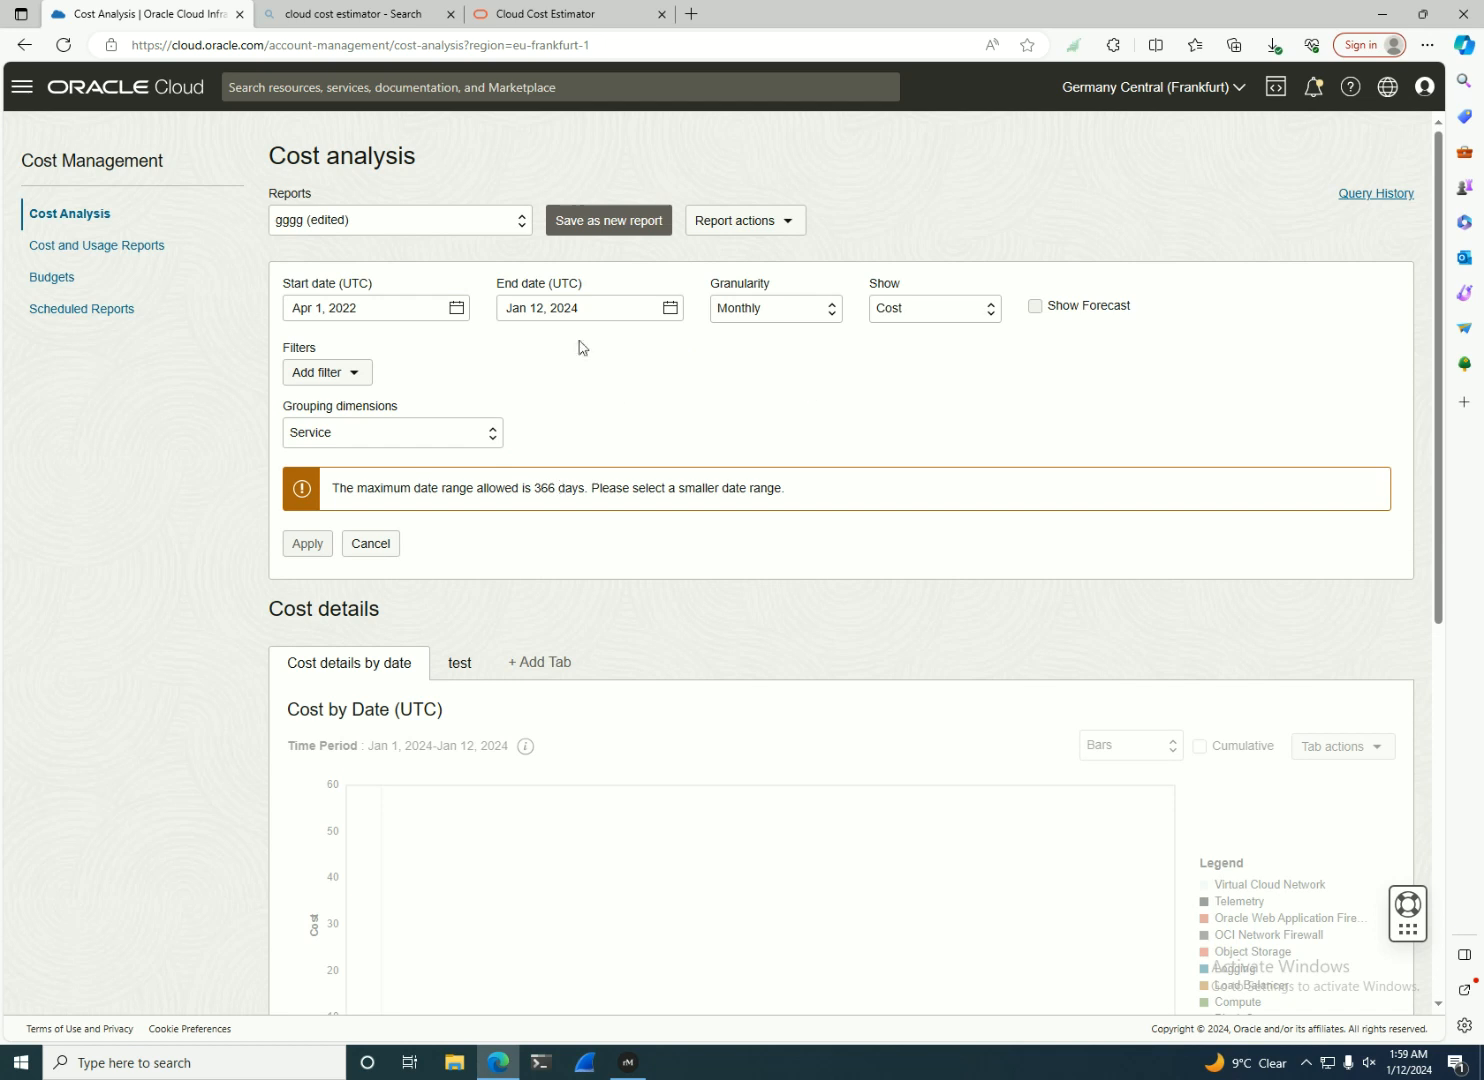
Try Jun 1, 2023 as the report's end date.
click(672, 308)
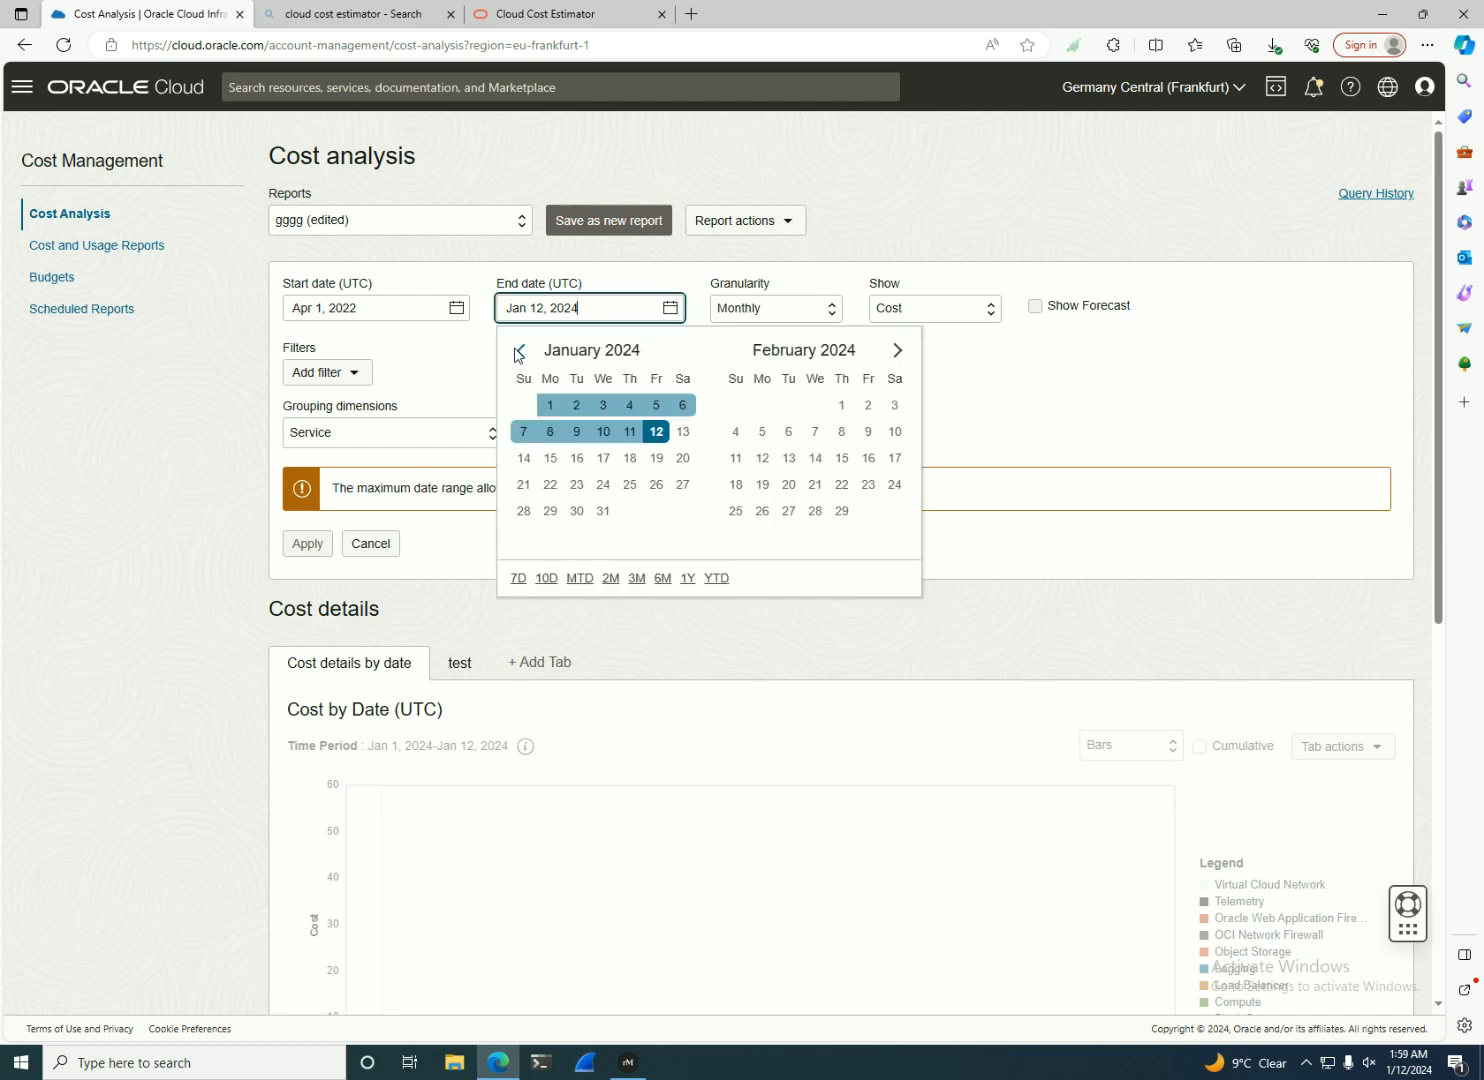
click(519, 351)
click(519, 351)
click(520, 352)
click(520, 352)
click(520, 352)
click(520, 352)
click(520, 352)
click(629, 405)
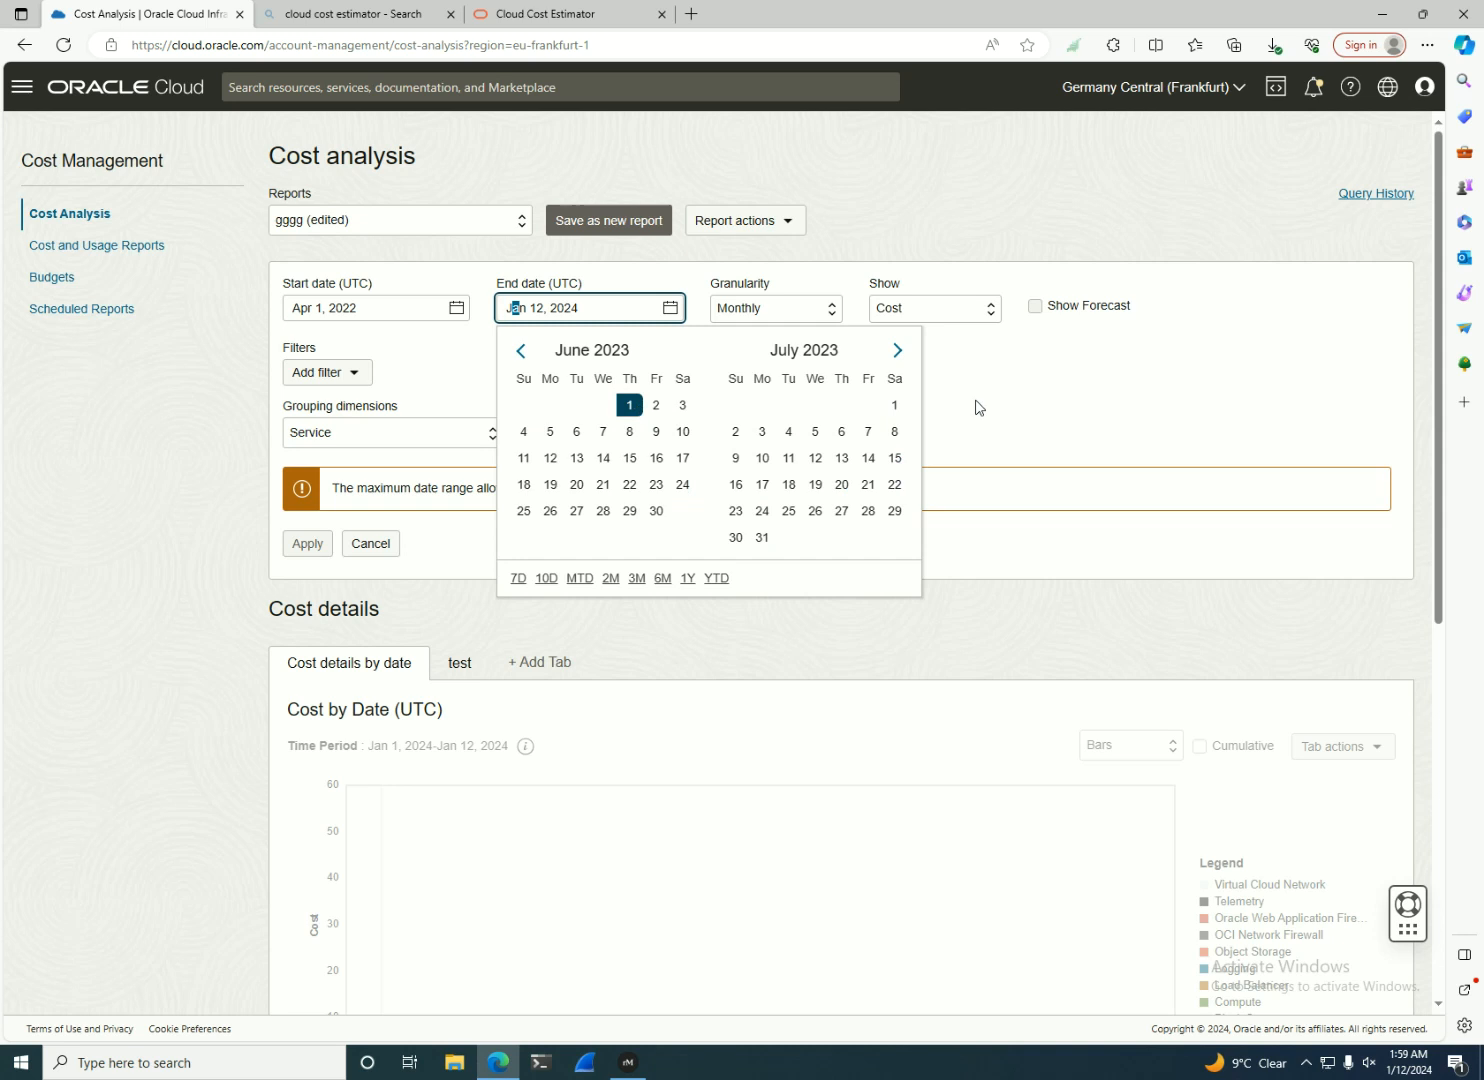
click(978, 407)
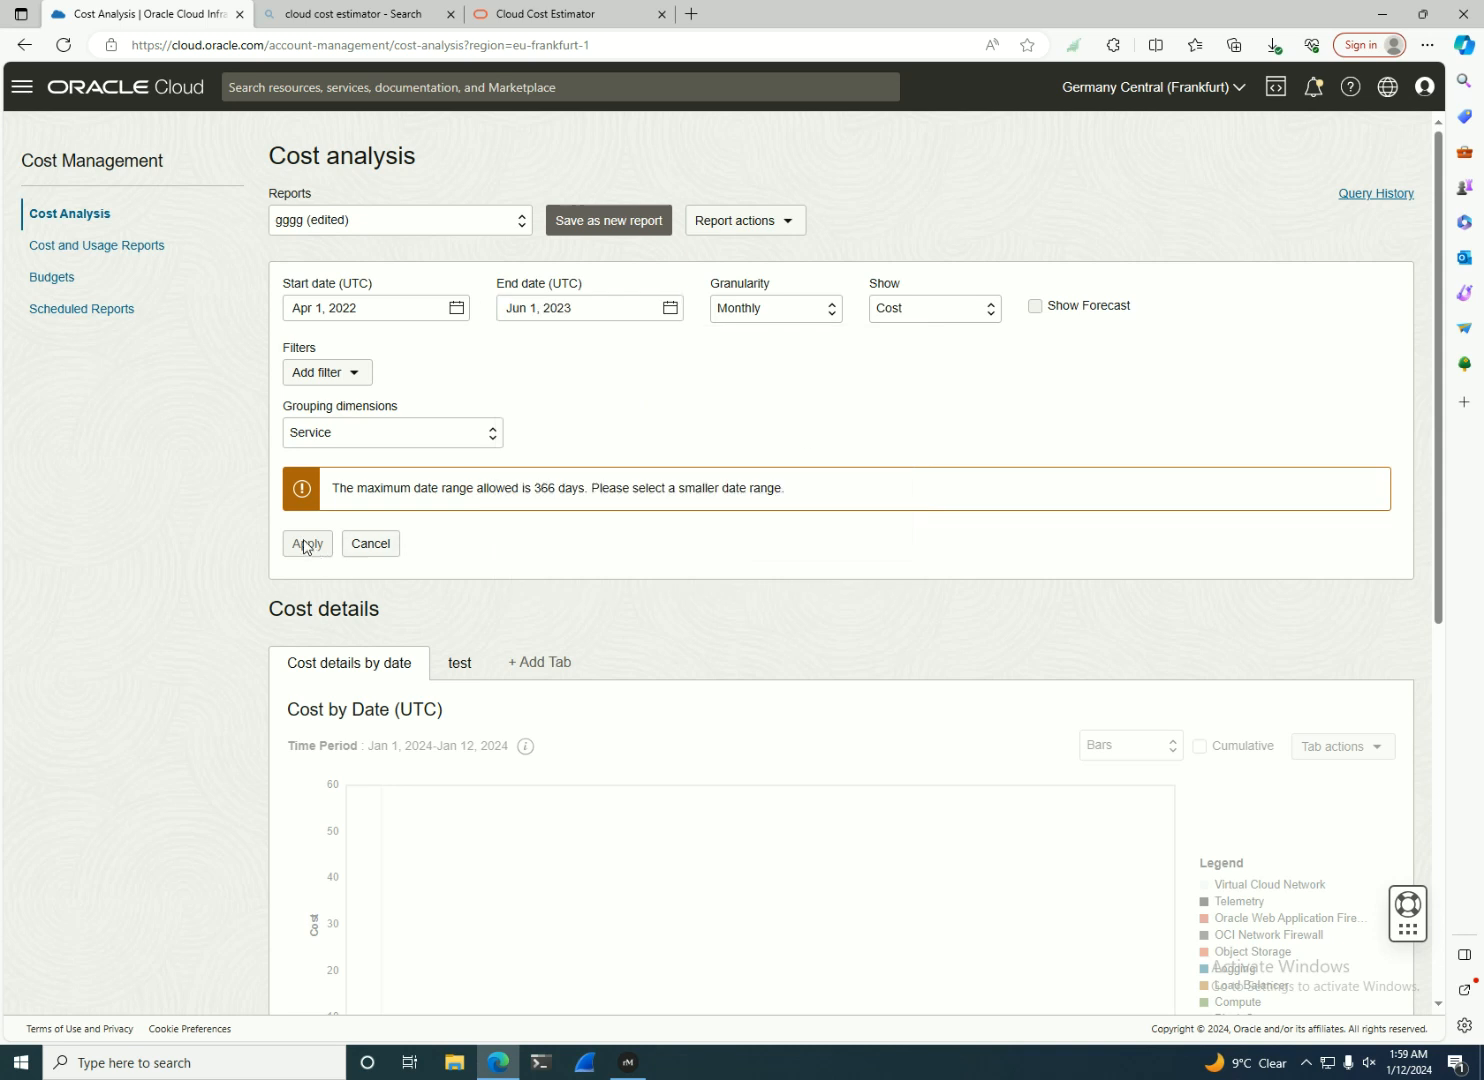
Set the report's end date to Mar 1, 2023 and apply the report settings.
click(667, 307)
click(519, 350)
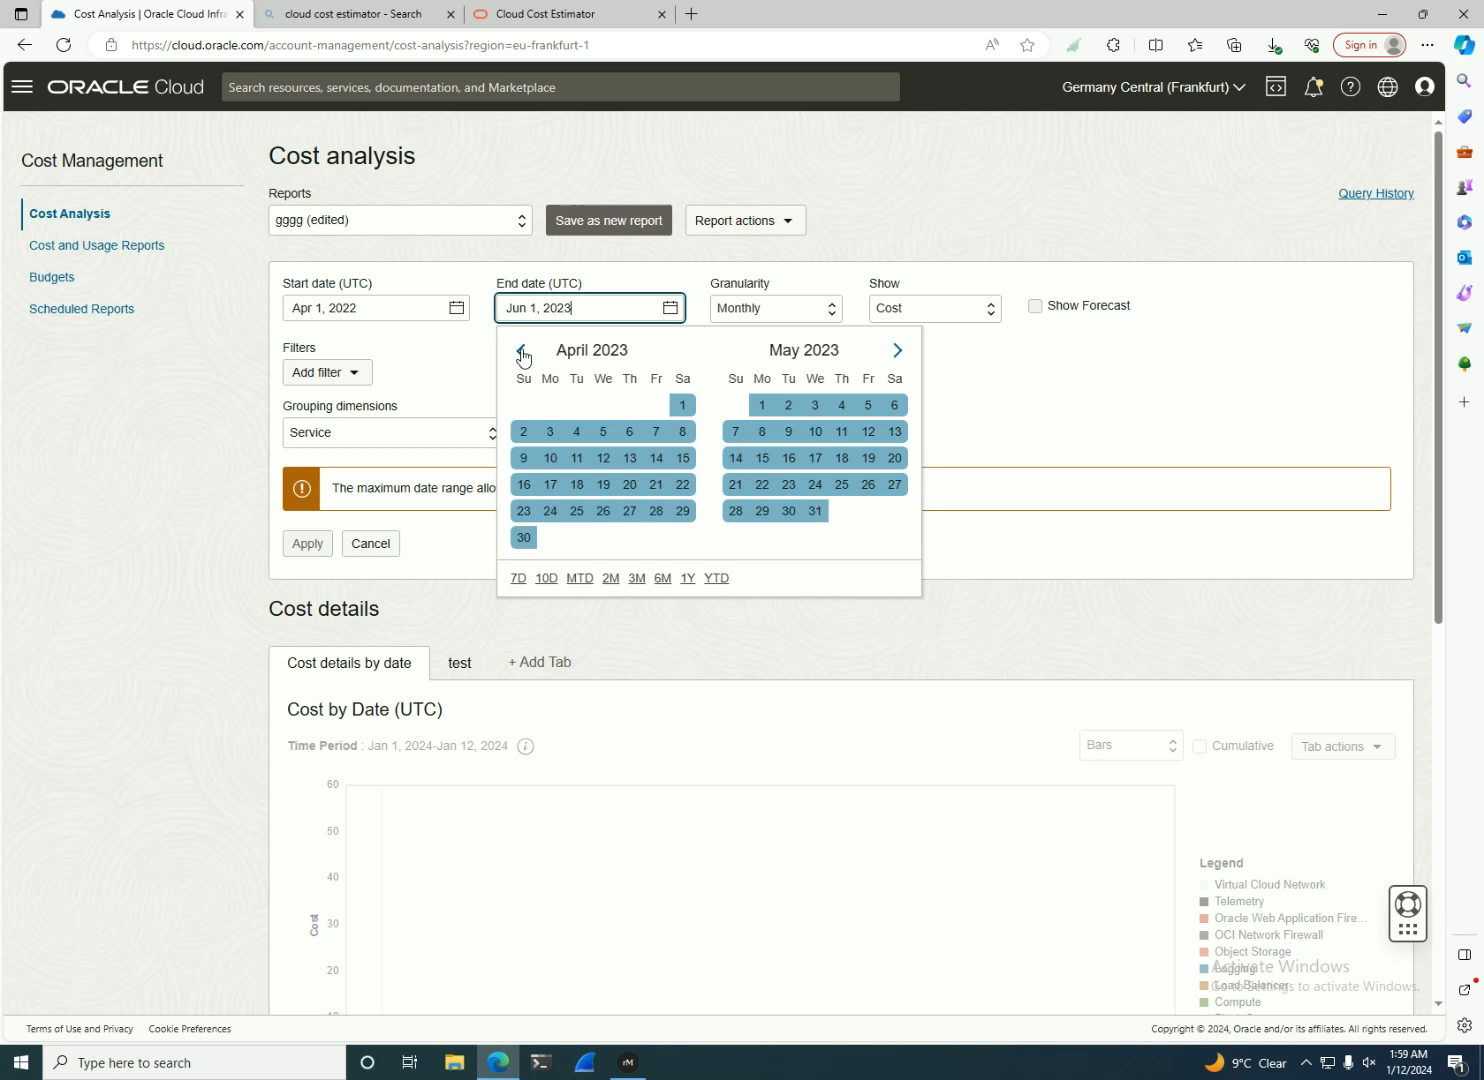
click(519, 350)
click(815, 405)
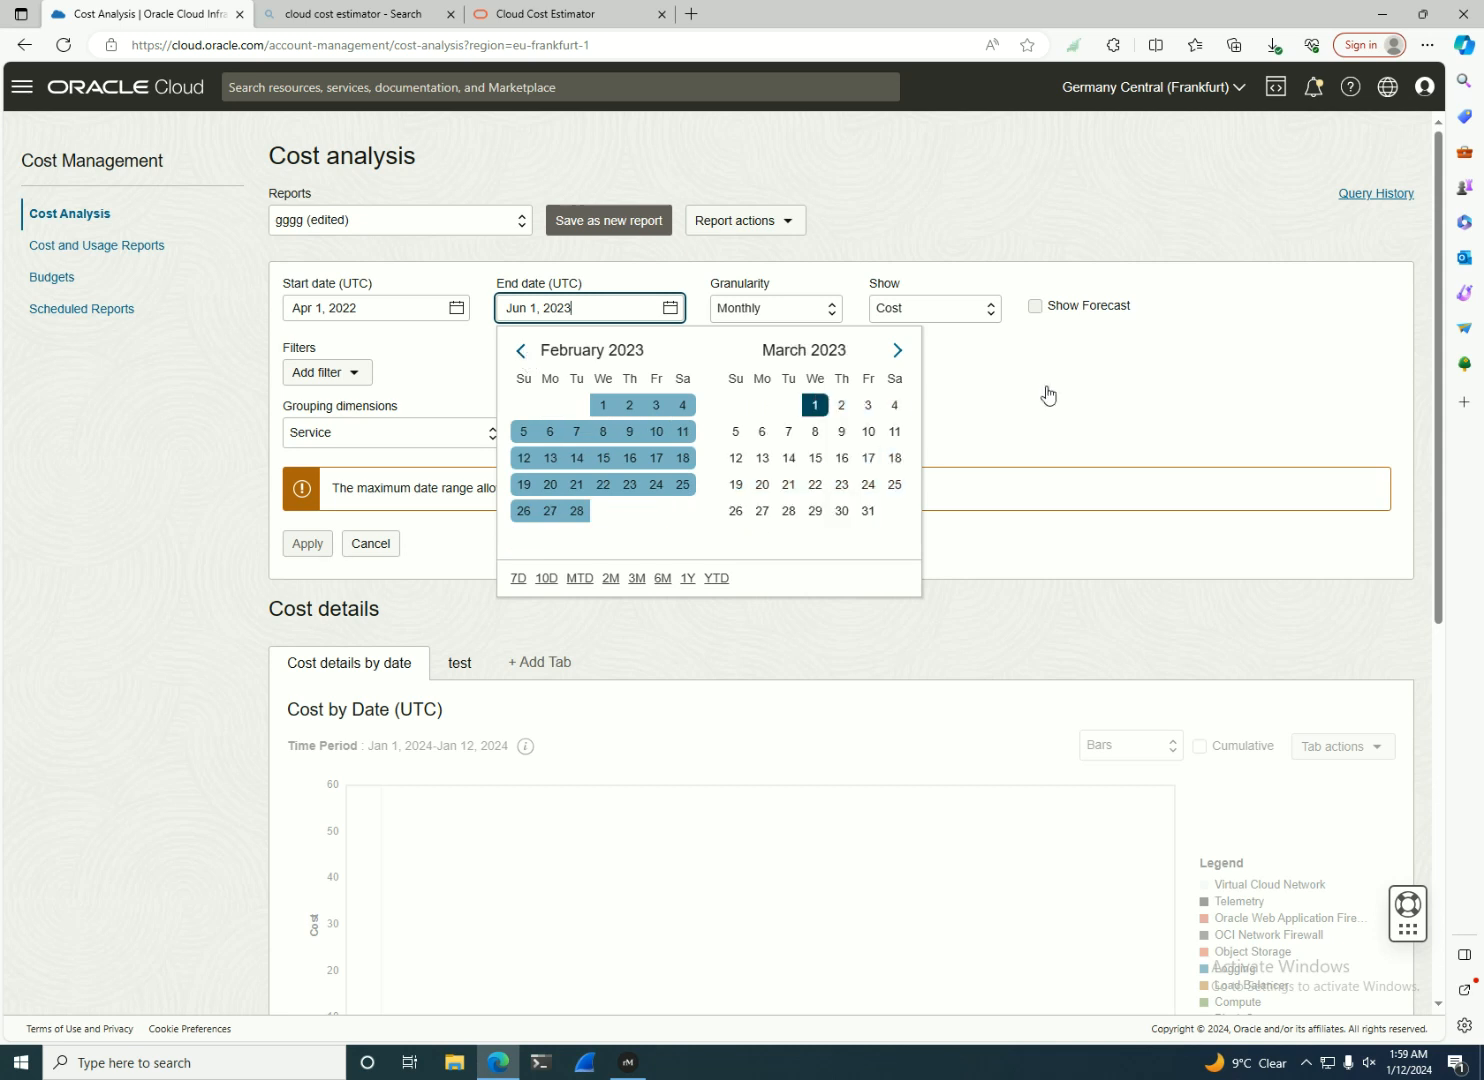
click(310, 477)
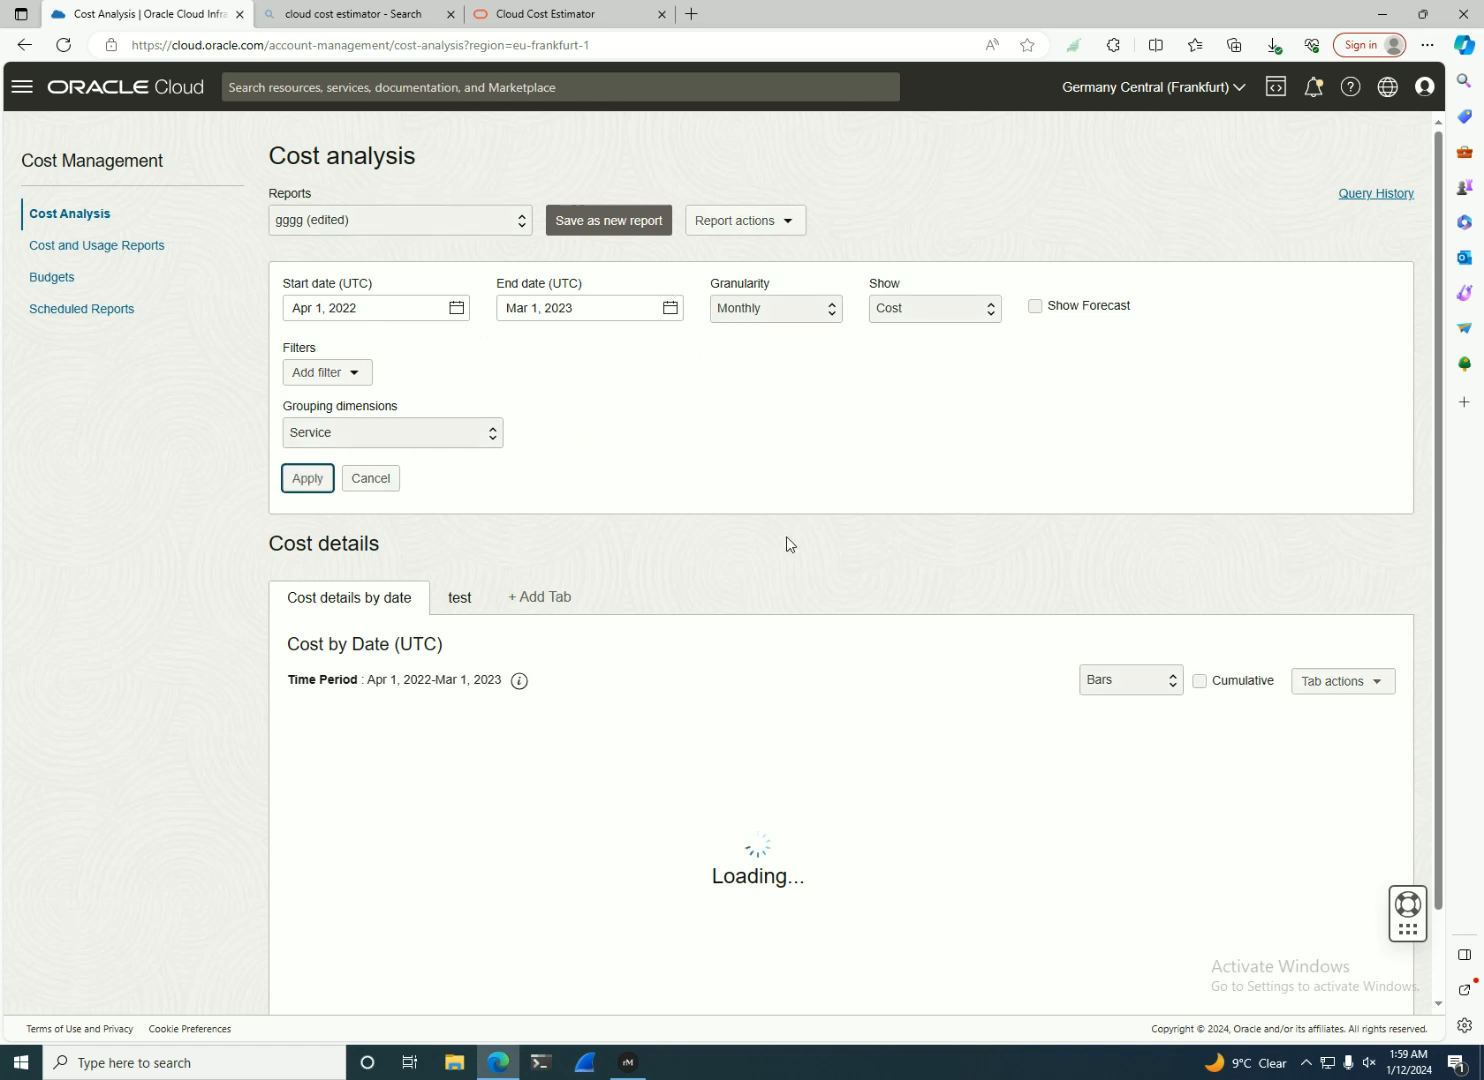
Examine the monthly cost chart and the details table for the Apr 1, 2022 to Mar 1, 2023 report.
scroll(785, 540, down, 1)
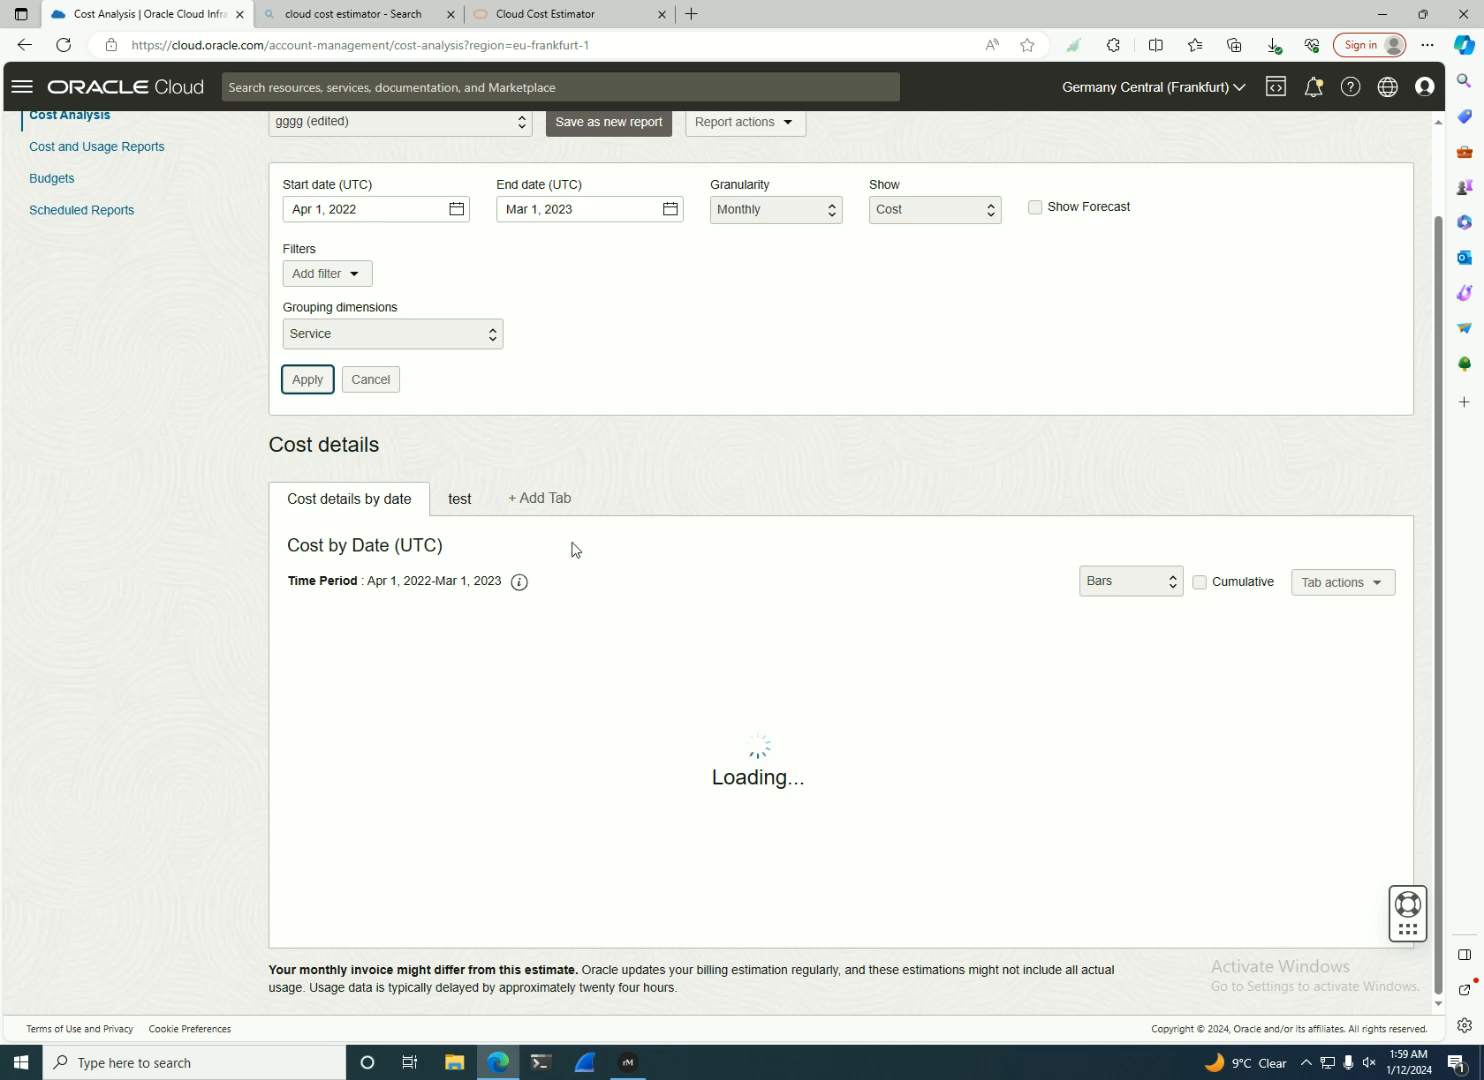
scroll(572, 548, up, 1)
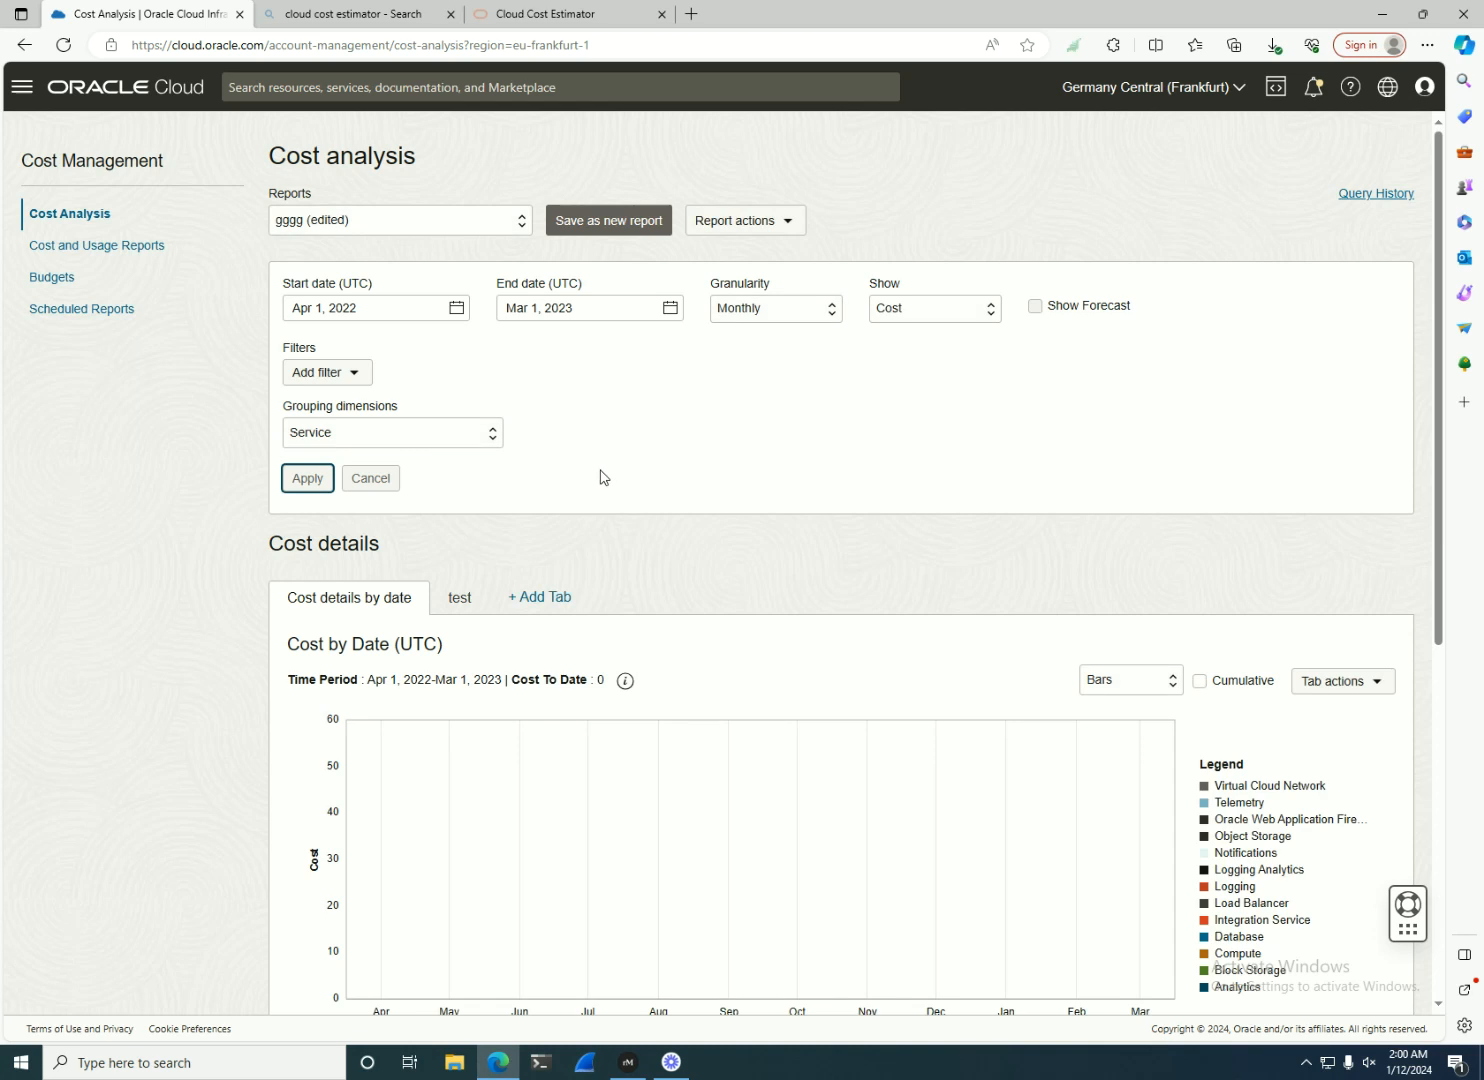
scroll(714, 651, down, 3)
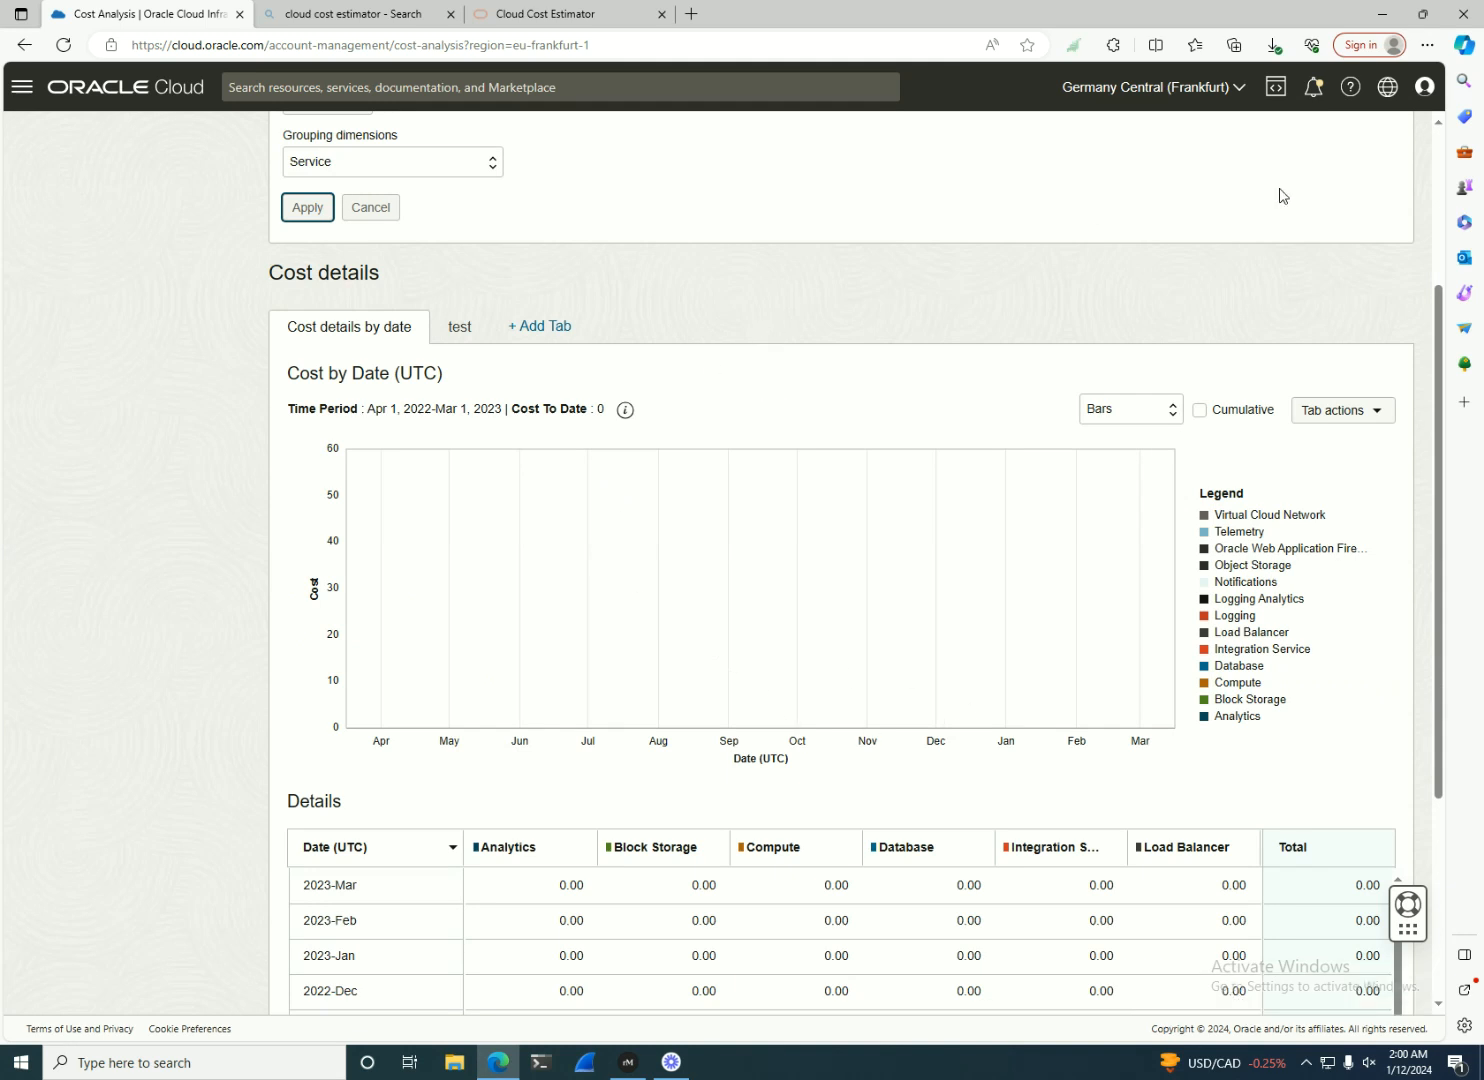
scroll(1440, 148, up, 3)
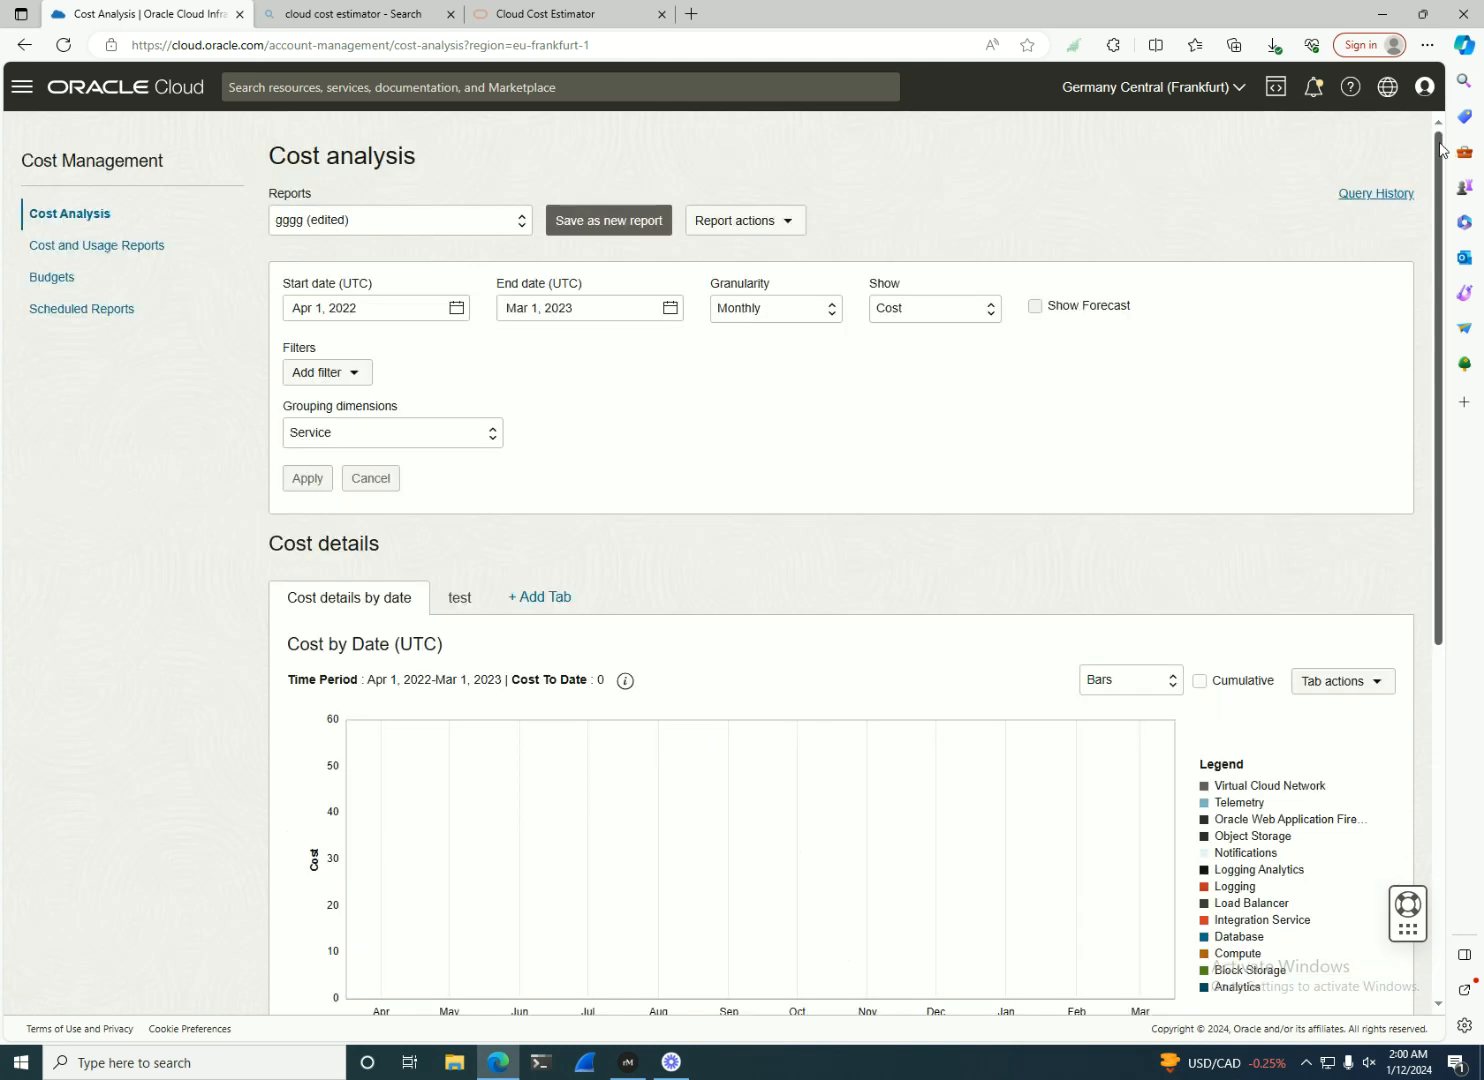
Start a Tag filter for the cost report and set its tag namespace to Oracle-Tags.
click(340, 377)
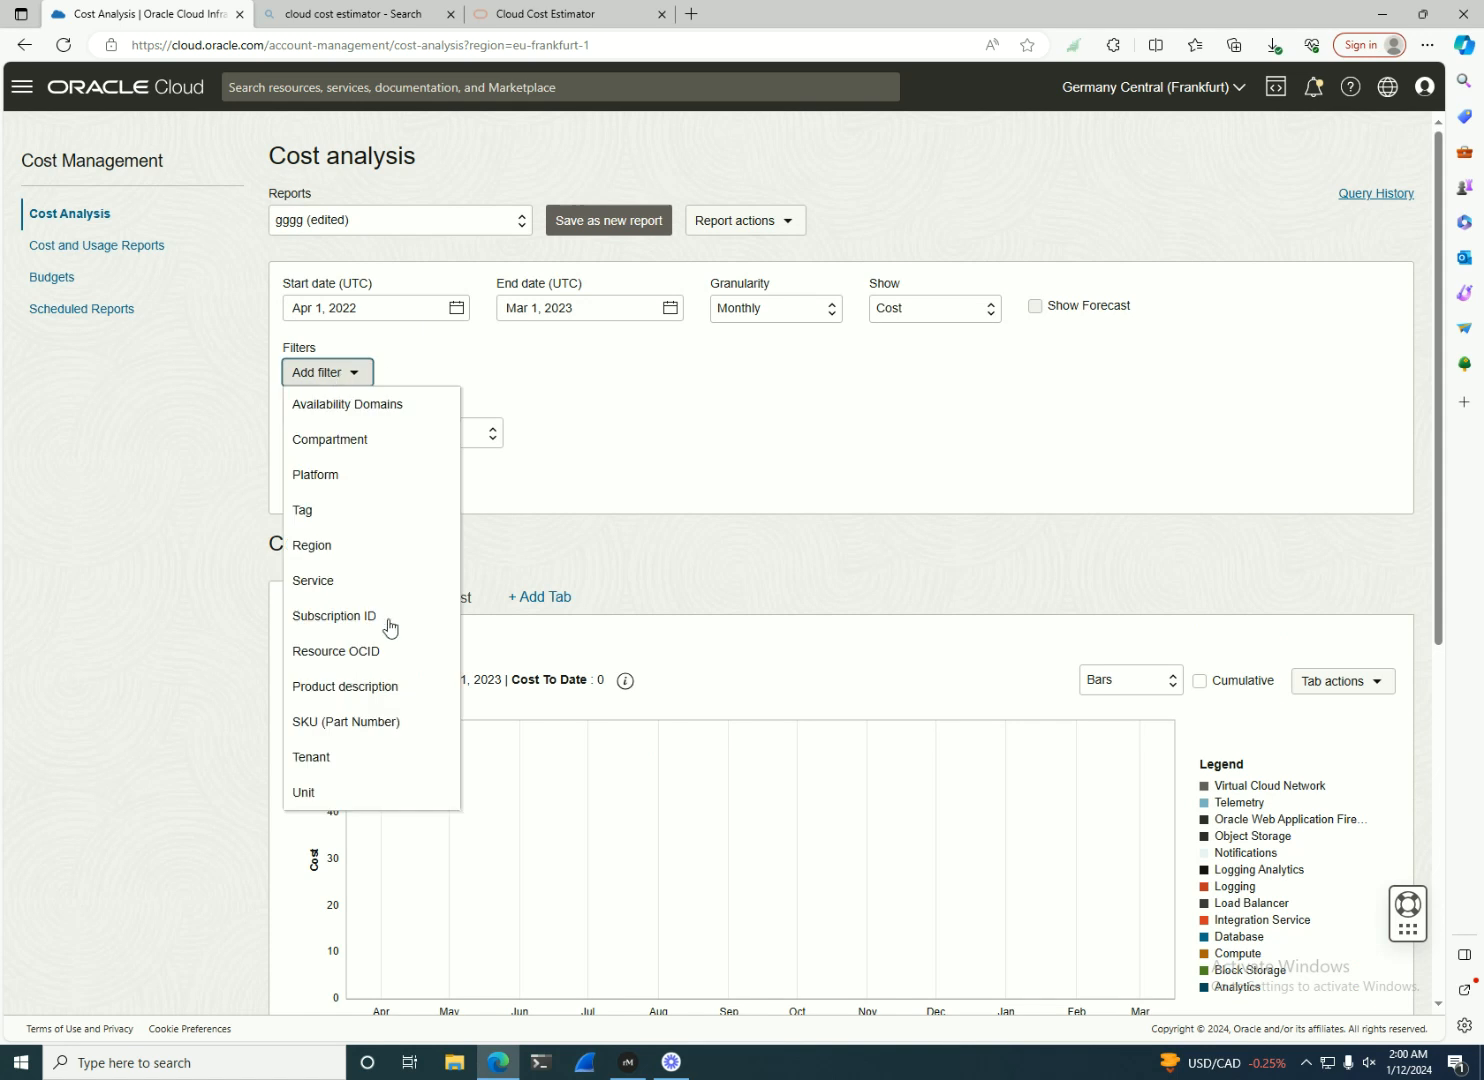
click(331, 512)
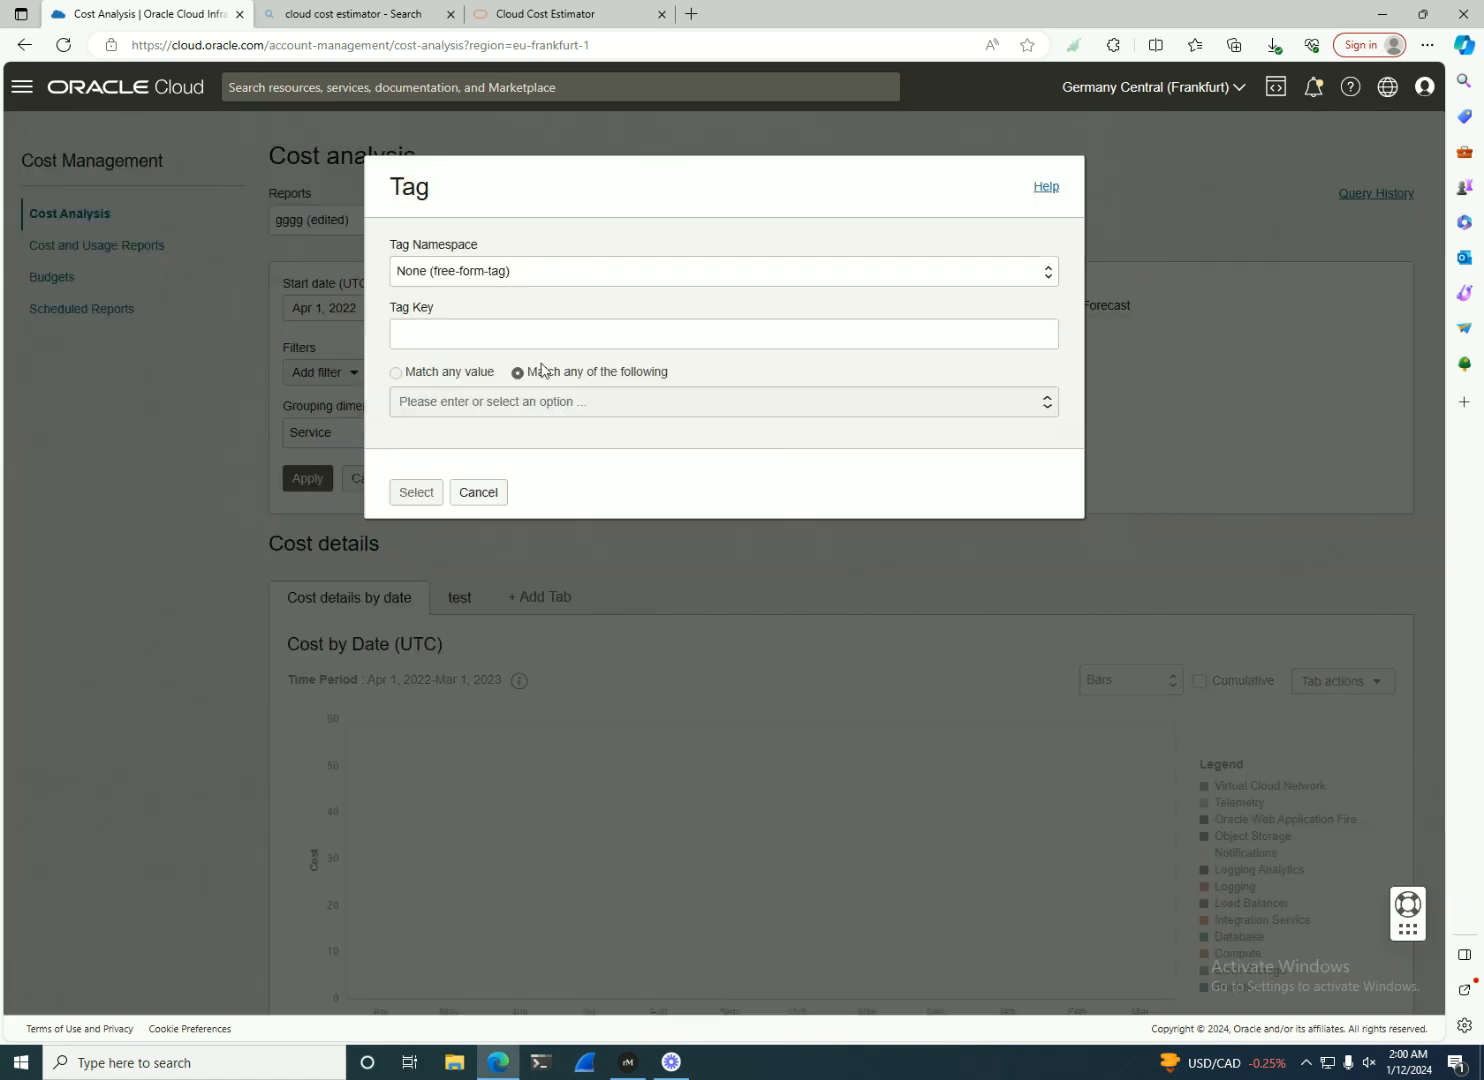
click(477, 281)
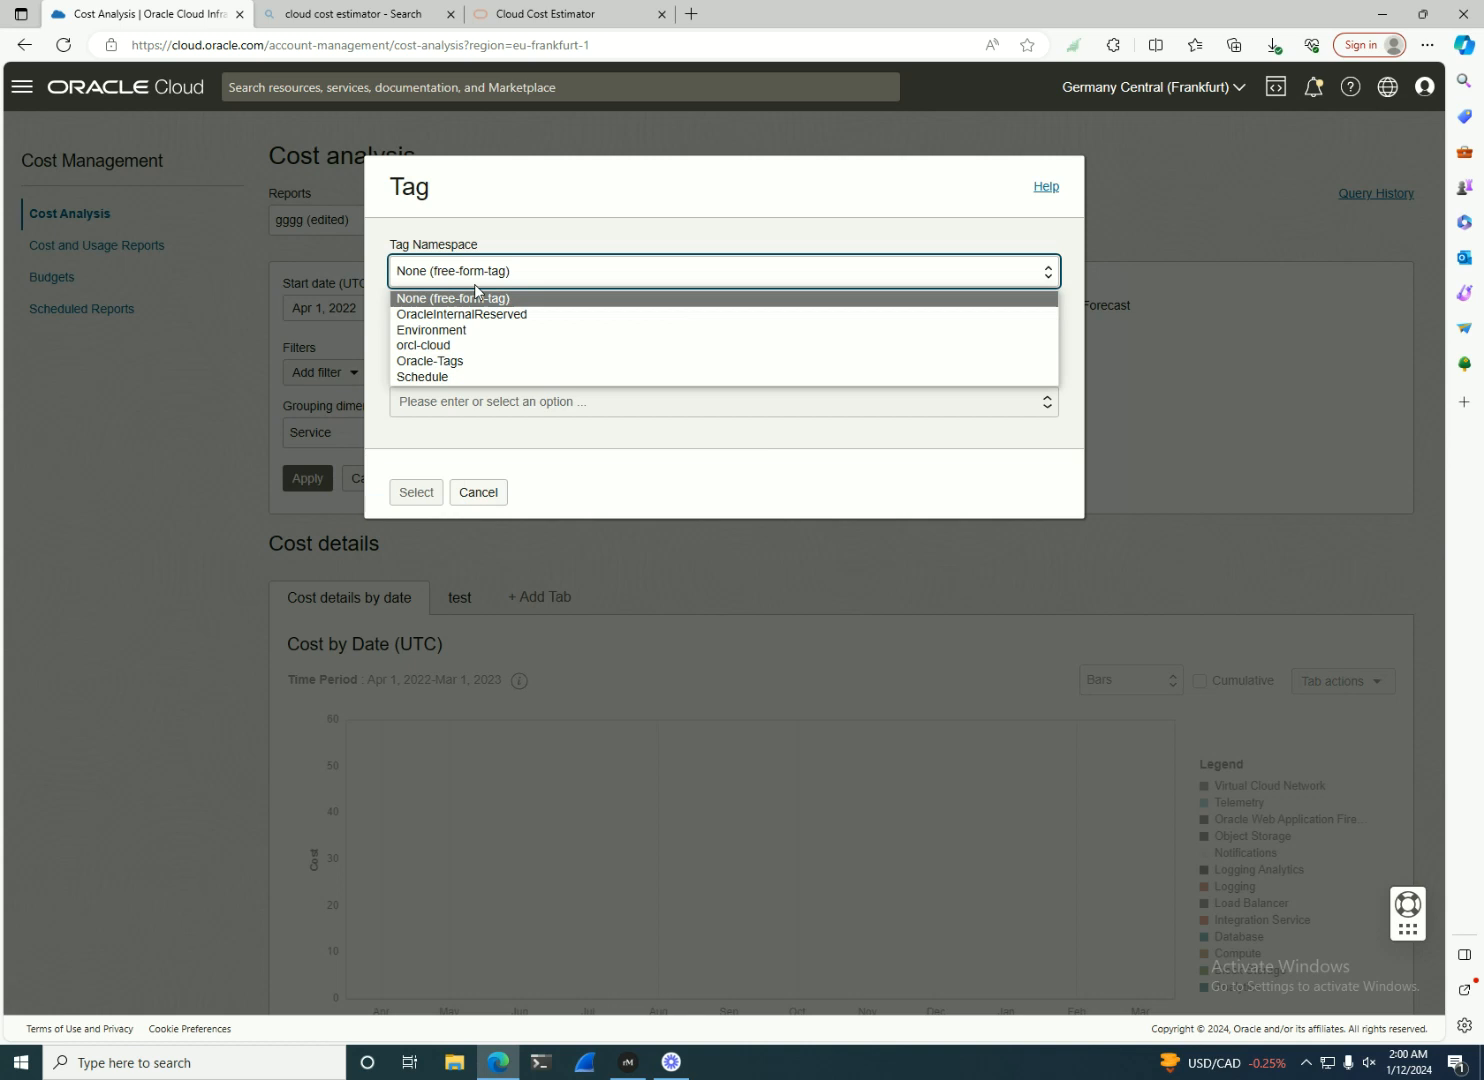
click(548, 316)
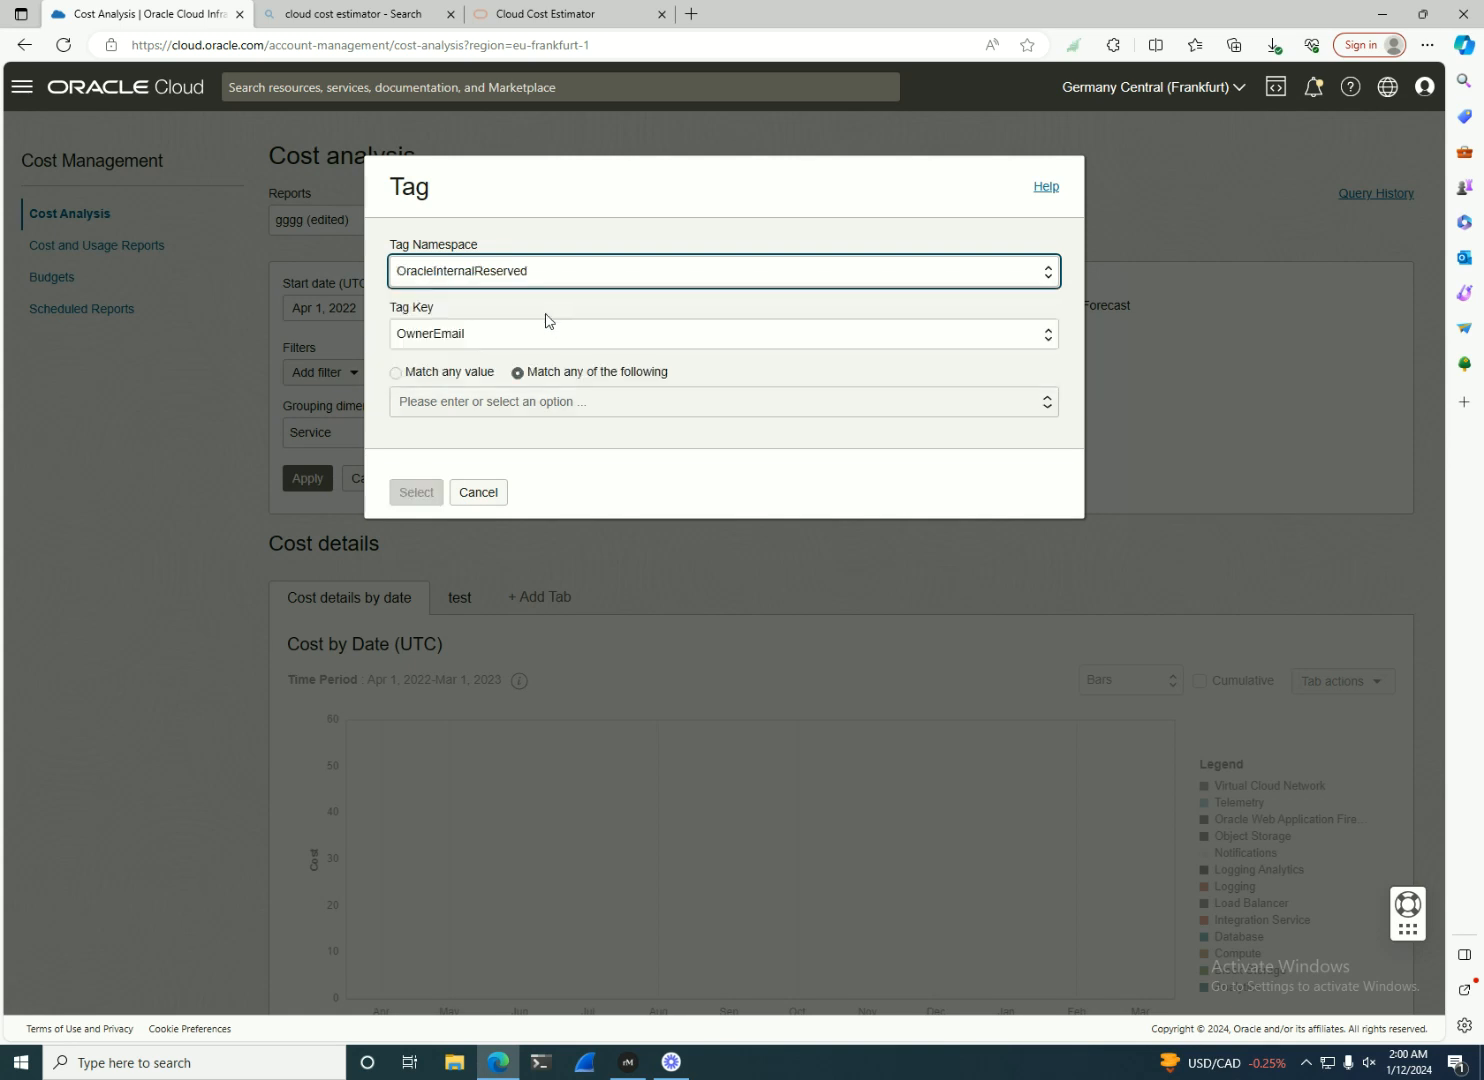
click(544, 286)
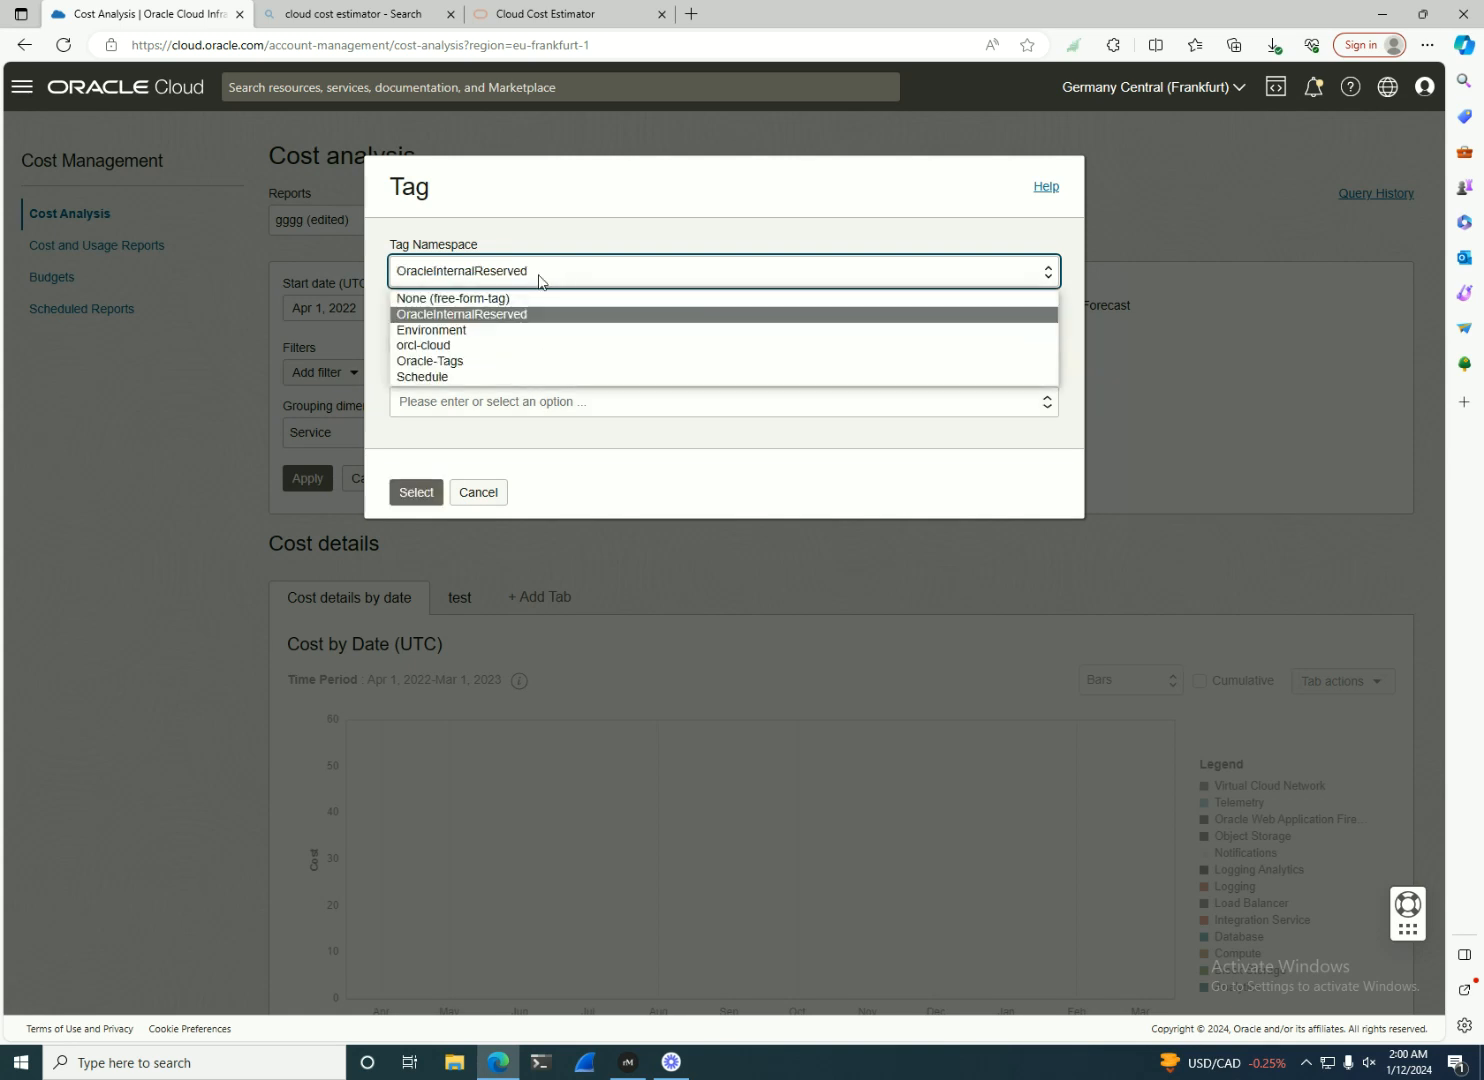
click(490, 362)
Use CreatedBy as the tag key without specifying a value, add the filter, and apply it to the report.
click(467, 334)
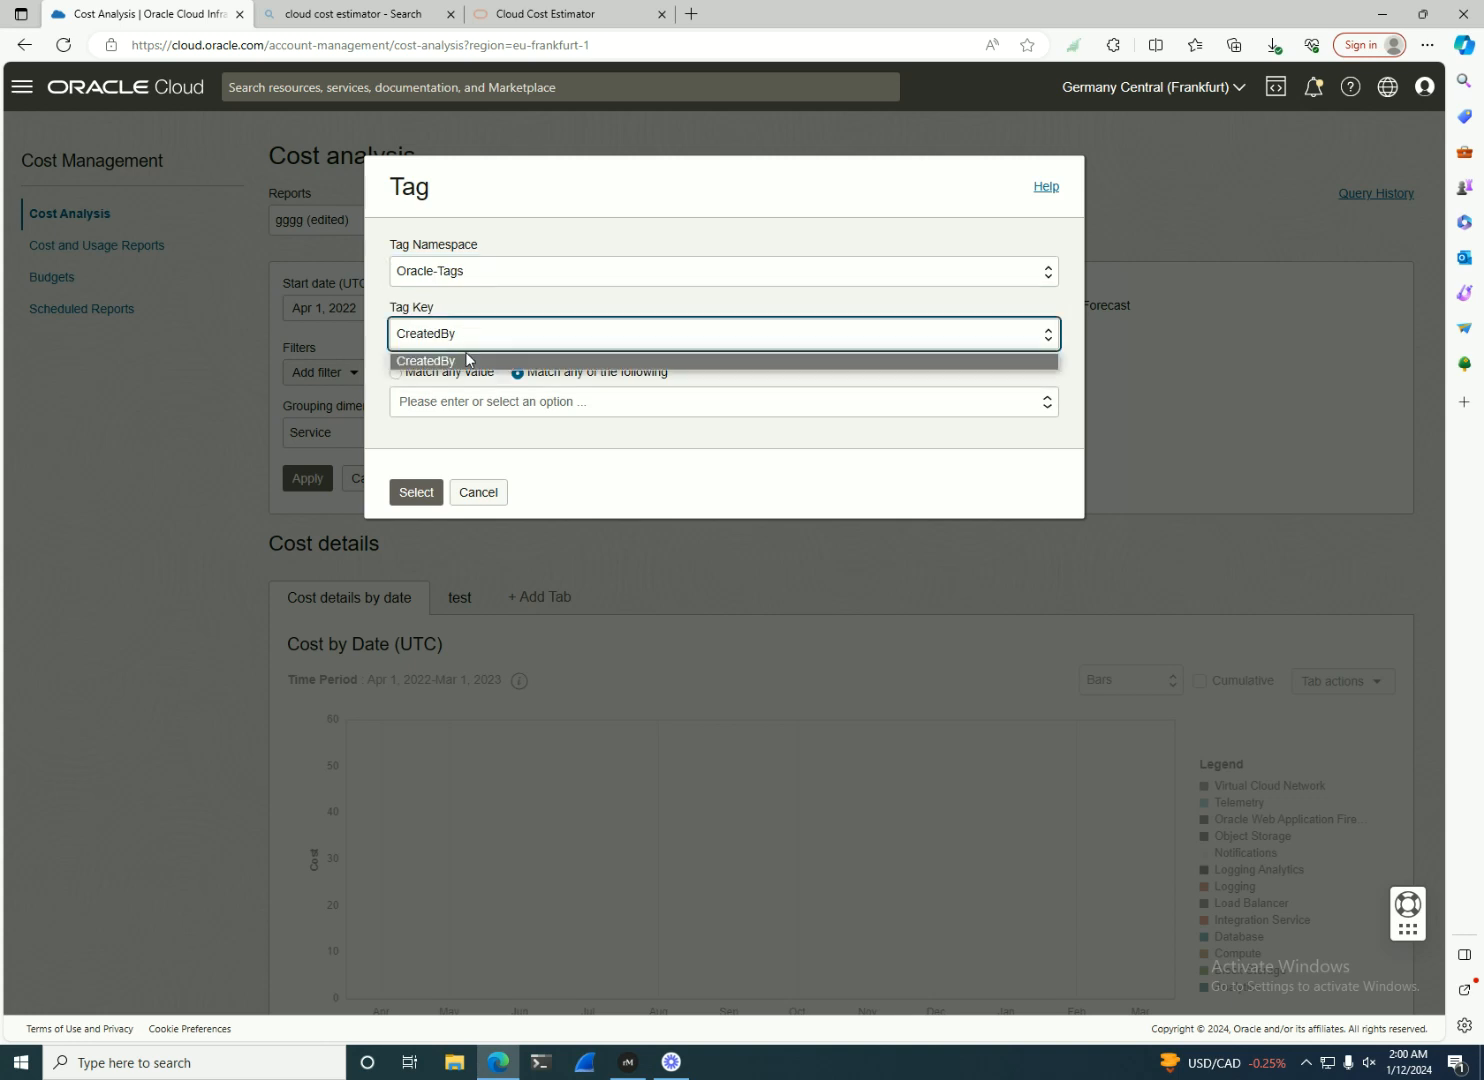
click(453, 361)
drag(370, 322, 432, 310)
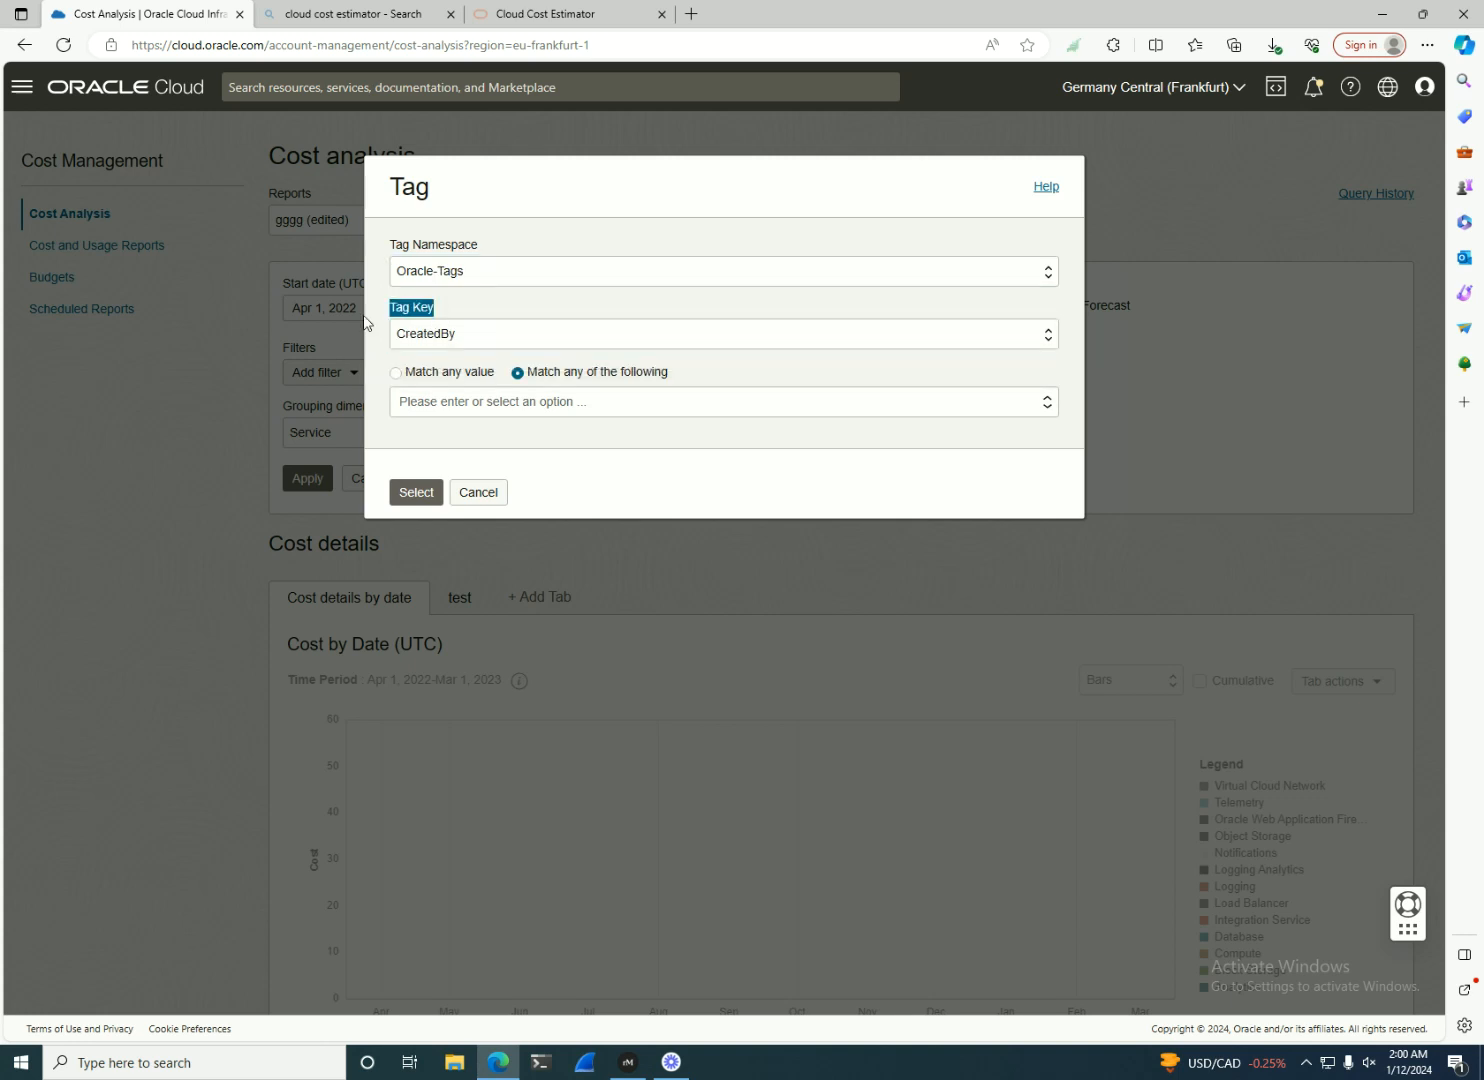
click(413, 494)
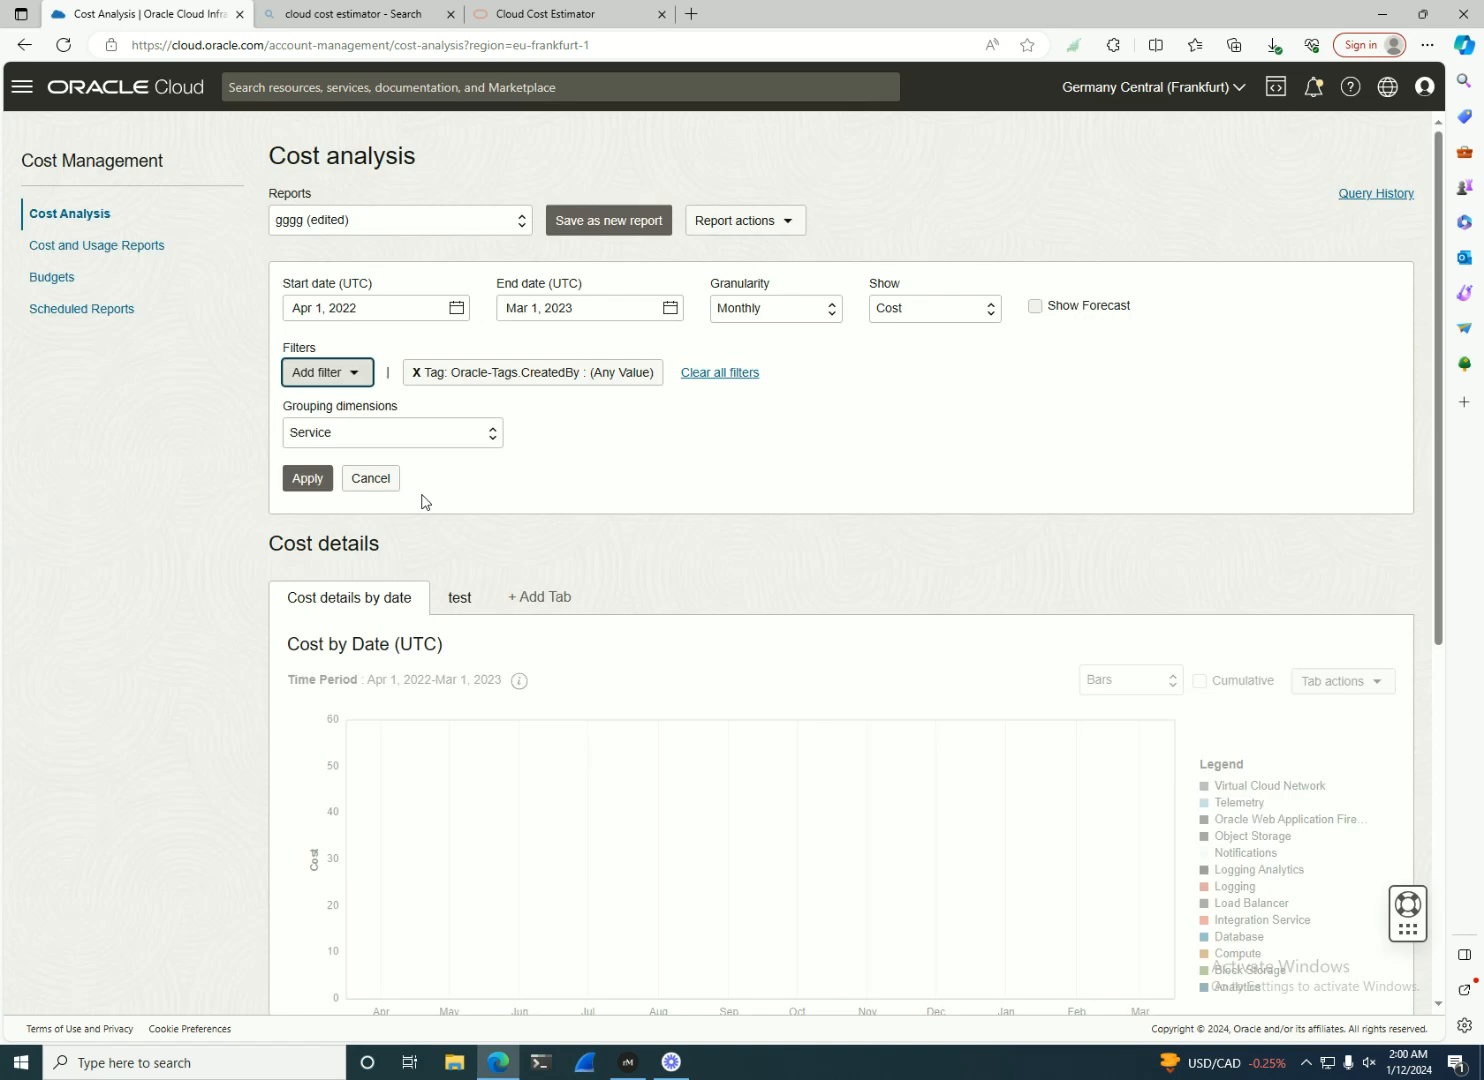
click(307, 478)
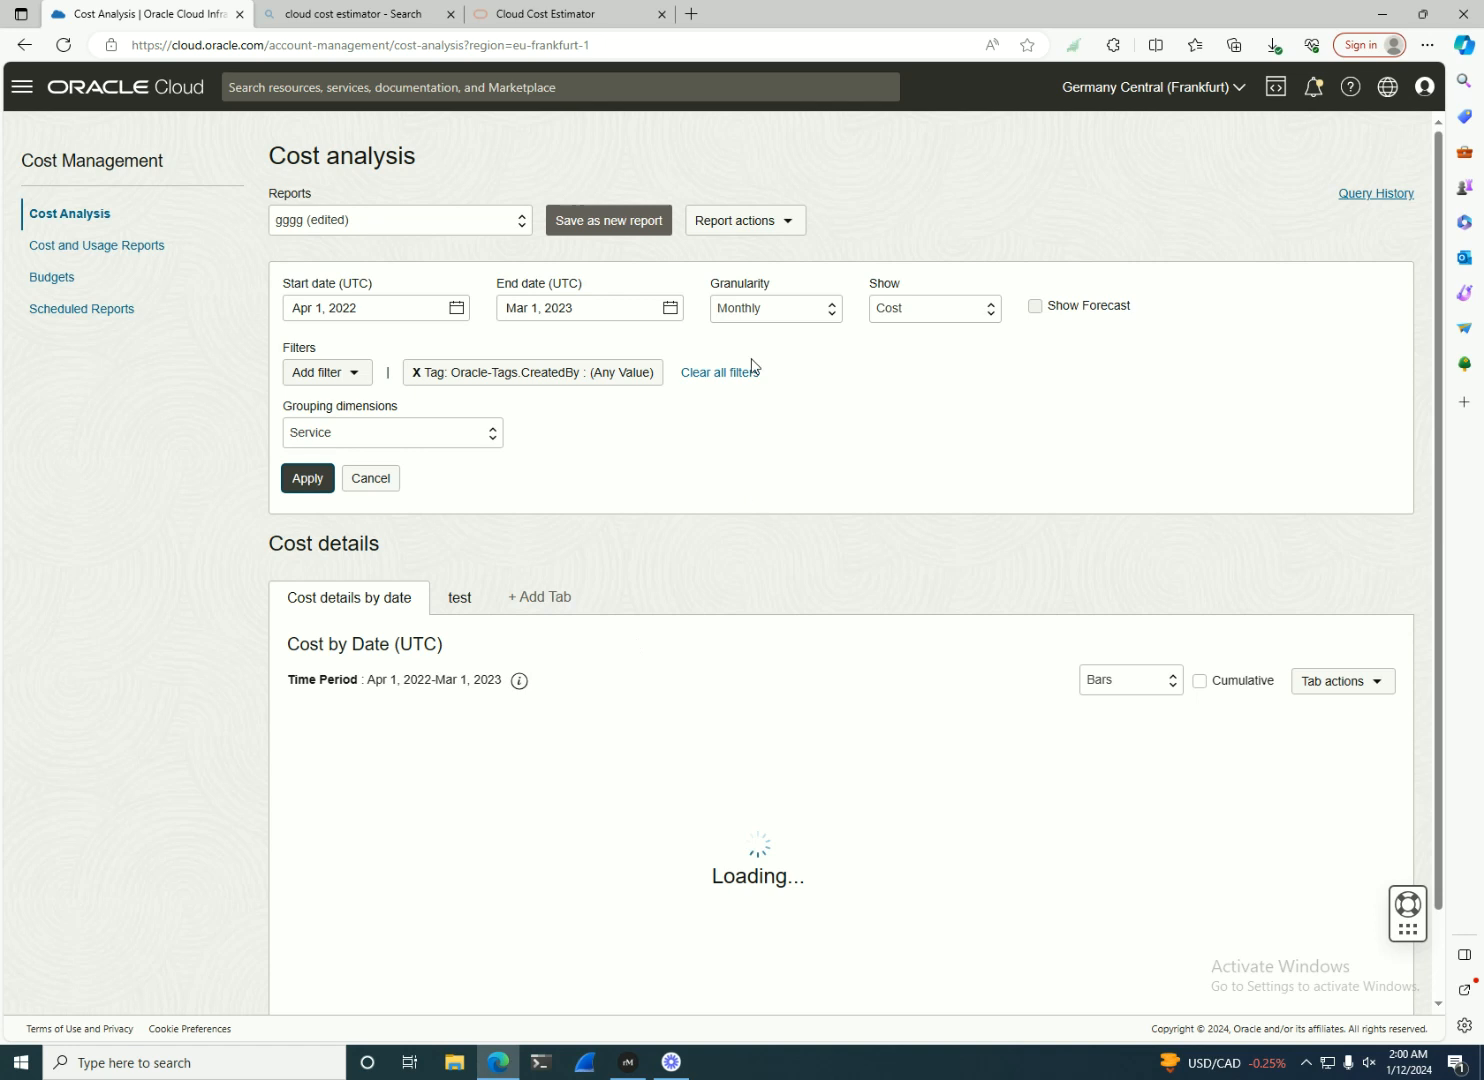
Open the Cost and Usage Reports page of Cost Management.
click(127, 250)
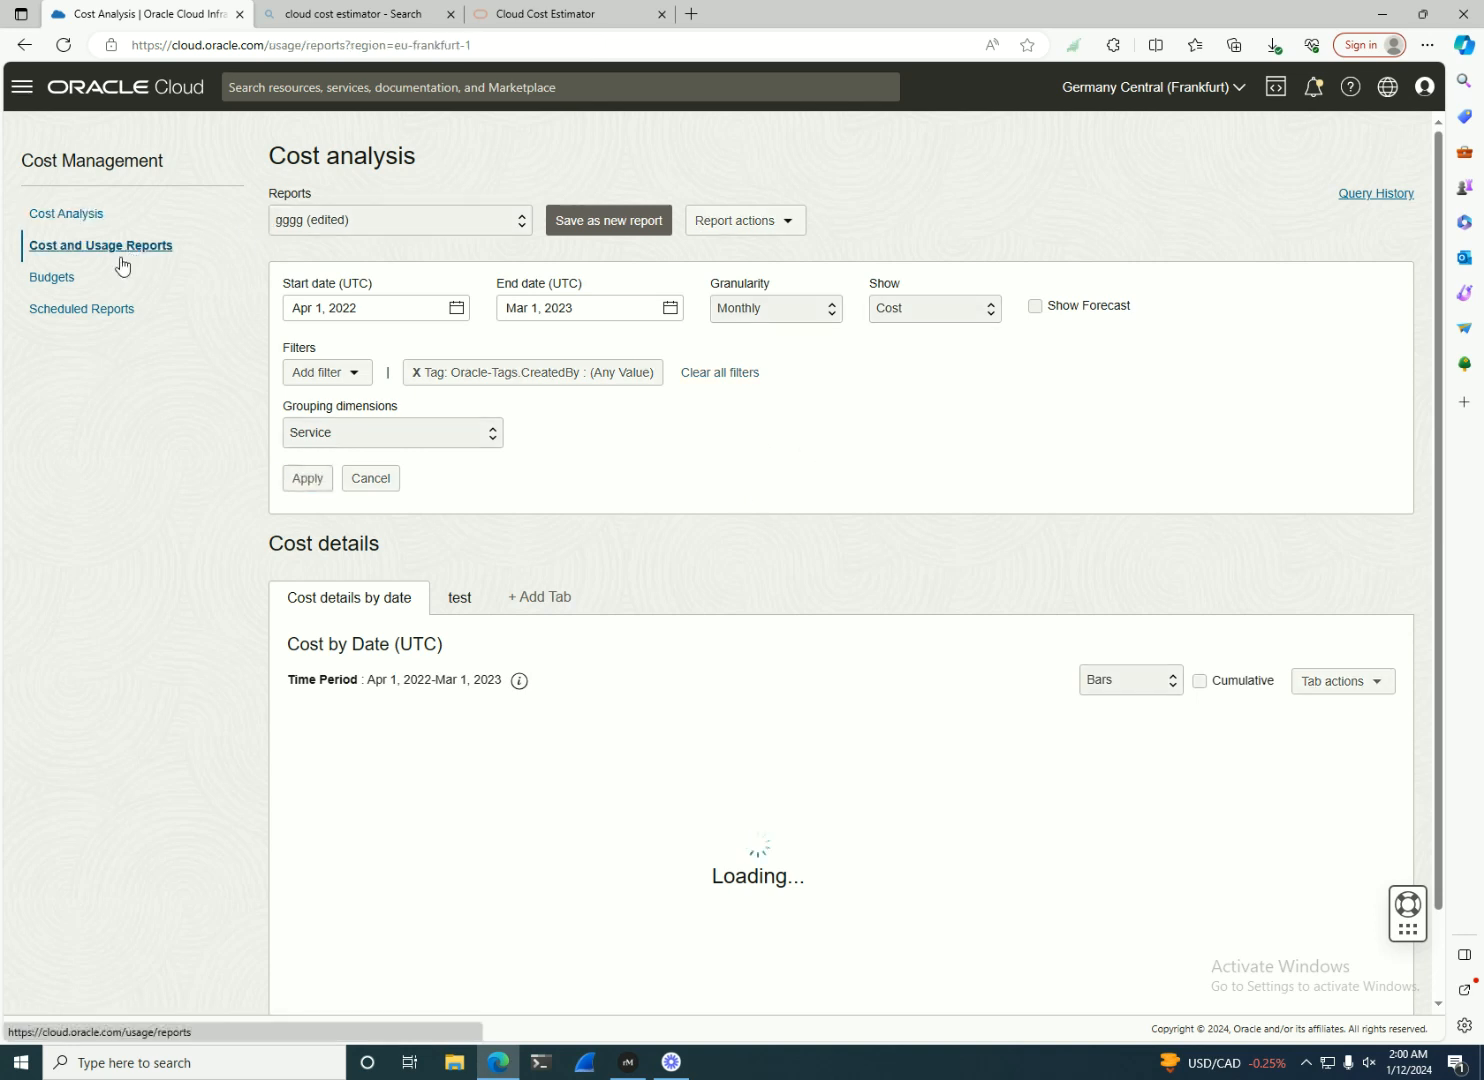